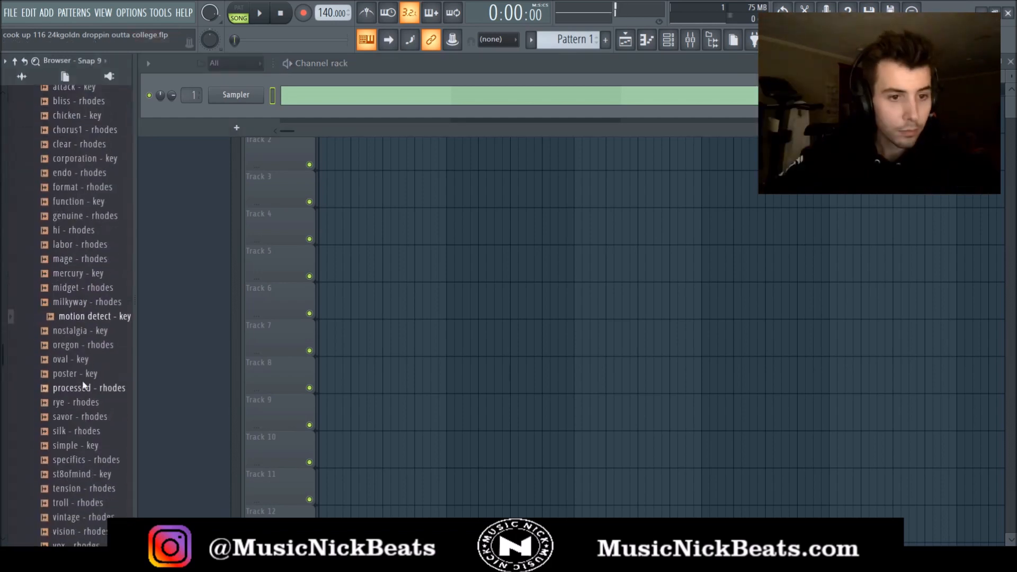
# Preview the rhodes and key samples and load the vox - rhodes sample into the channel rack as a new channel
pyautogui.scroll(-1, 79, 420)
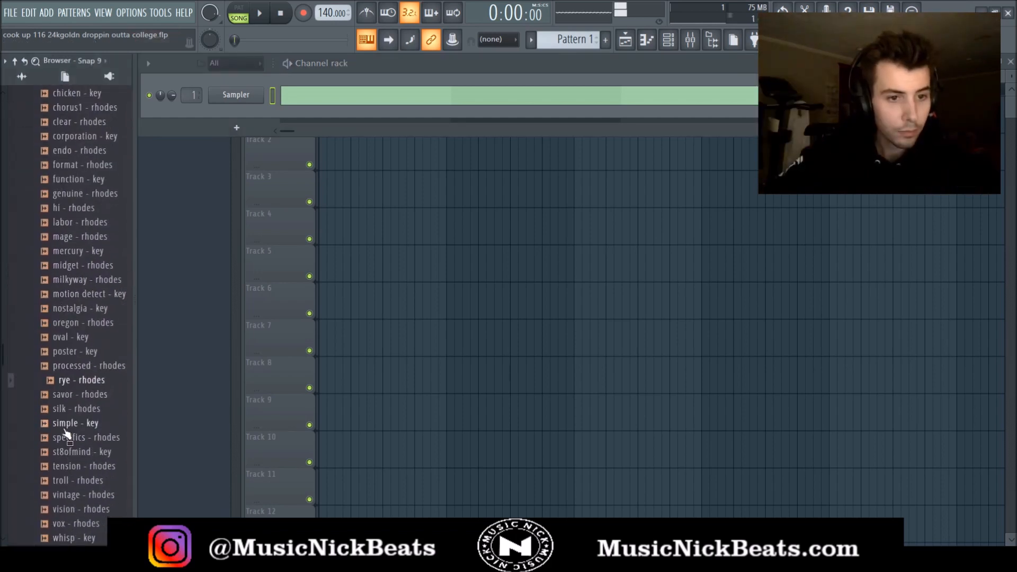
pyautogui.click(83, 495)
pyautogui.scroll(-2, 68, 524)
pyautogui.moveTo(74, 438); pyautogui.dragTo(239, 222)
pyautogui.moveTo(229, 90); pyautogui.dragTo(223, 82)
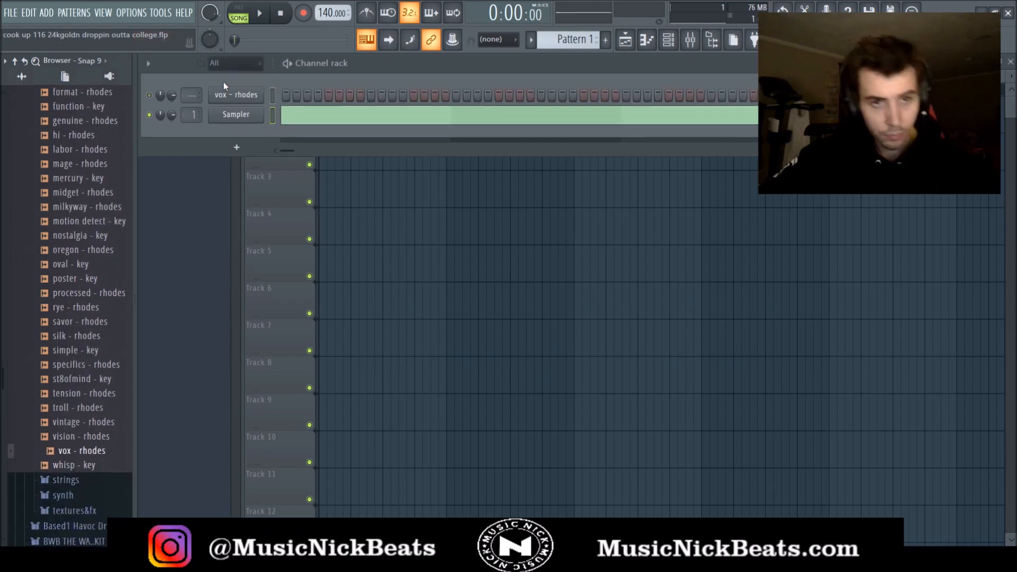
# Route the vox - rhodes channel to mixer insert 1
pyautogui.press('F9')
pyautogui.click(230, 302)
pyautogui.hotkey('ctrl', 'l')
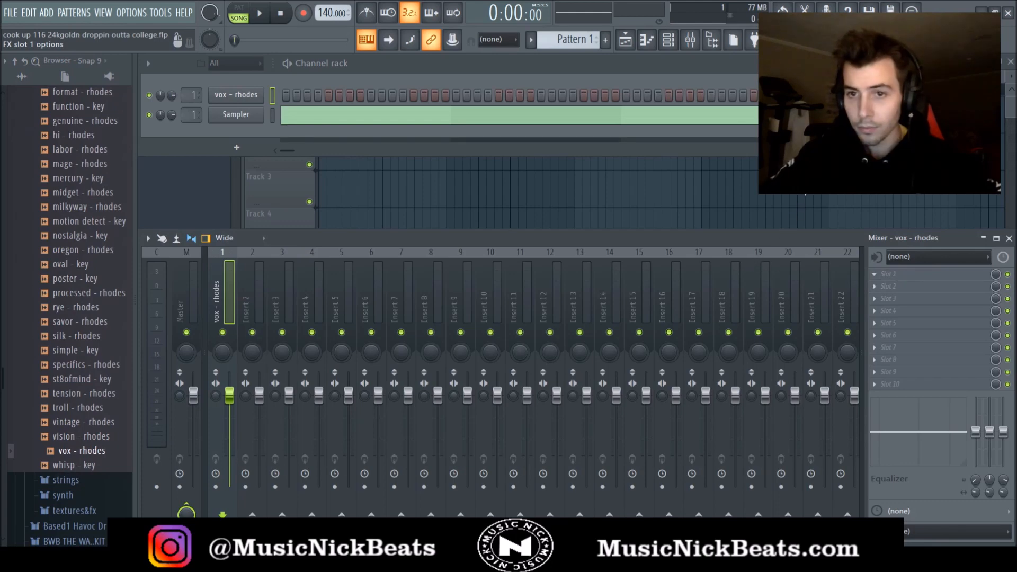
# Add Newtone to the vox - rhodes mixer track and load the sample into it to check its pitch
pyautogui.click(800, 185)
pyautogui.moveTo(326, 179); pyautogui.dragTo(553, 139)
pyautogui.click(236, 99)
pyautogui.moveTo(347, 406); pyautogui.dragTo(657, 334)
pyautogui.click(781, 165)
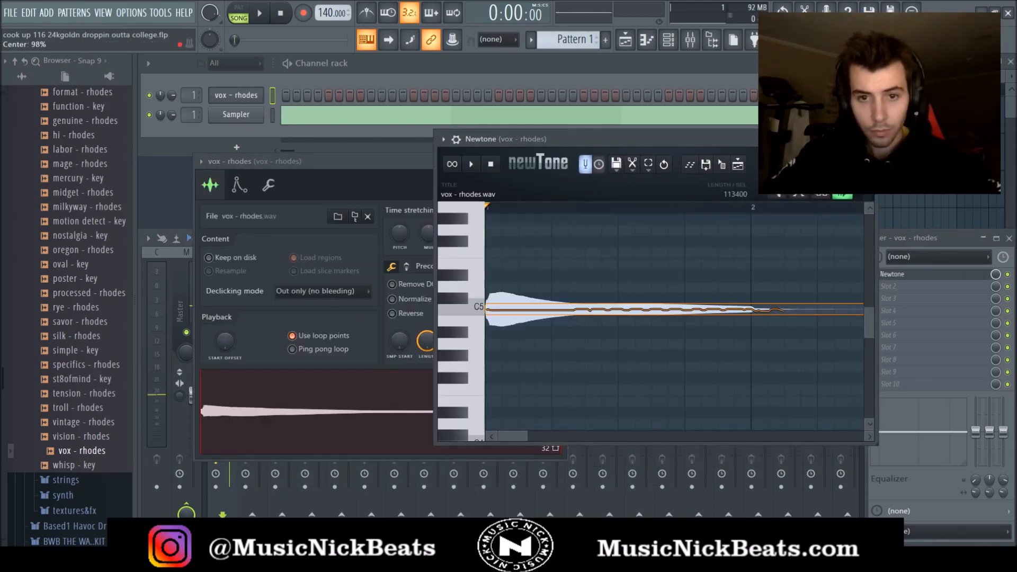
pyautogui.moveTo(721, 166); pyautogui.dragTo(251, 410)
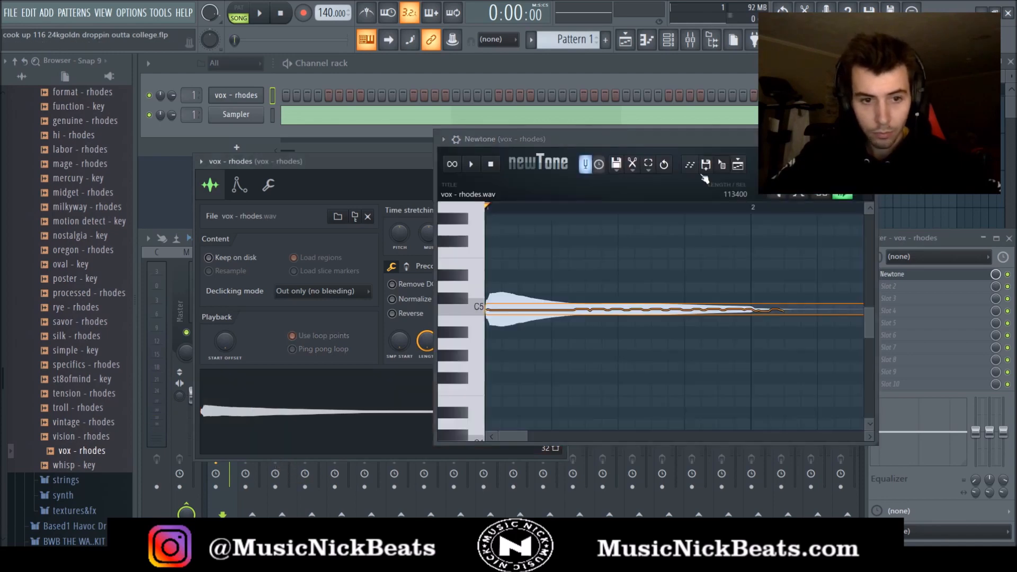
# Normalize the vox - rhodes sample in its channel settings
pyautogui.click(240, 341)
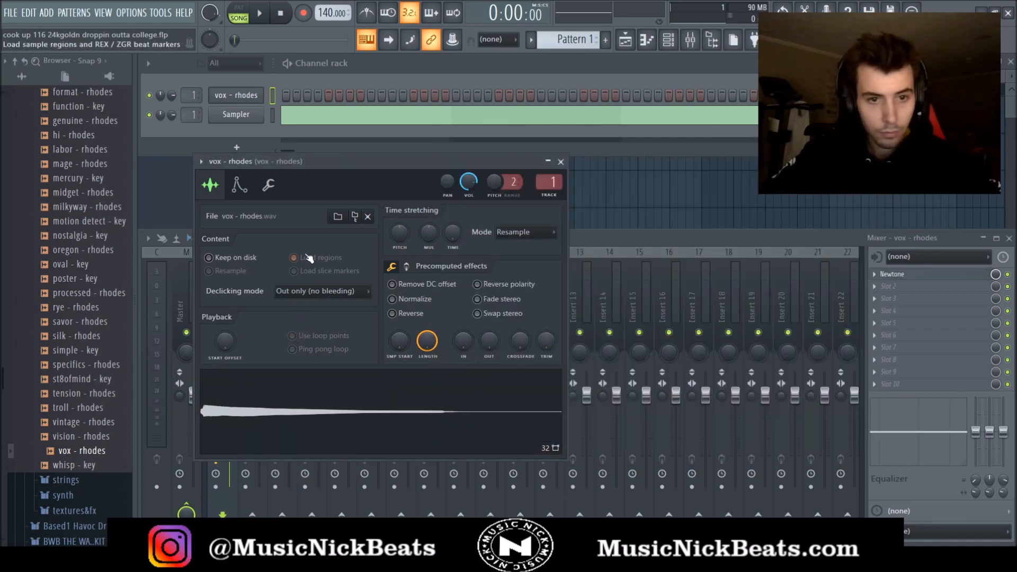
pyautogui.click(412, 299)
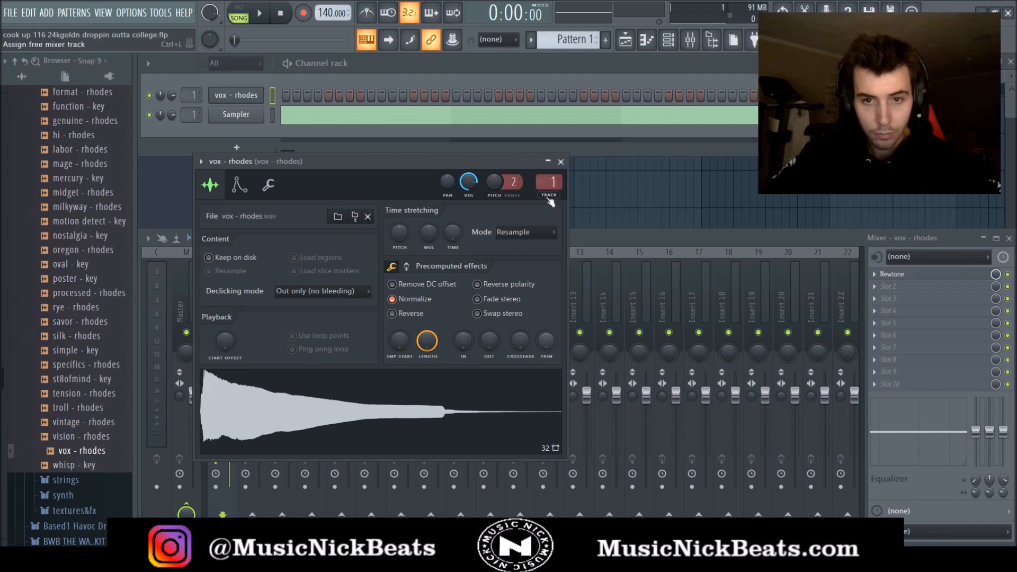
pyautogui.click(561, 162)
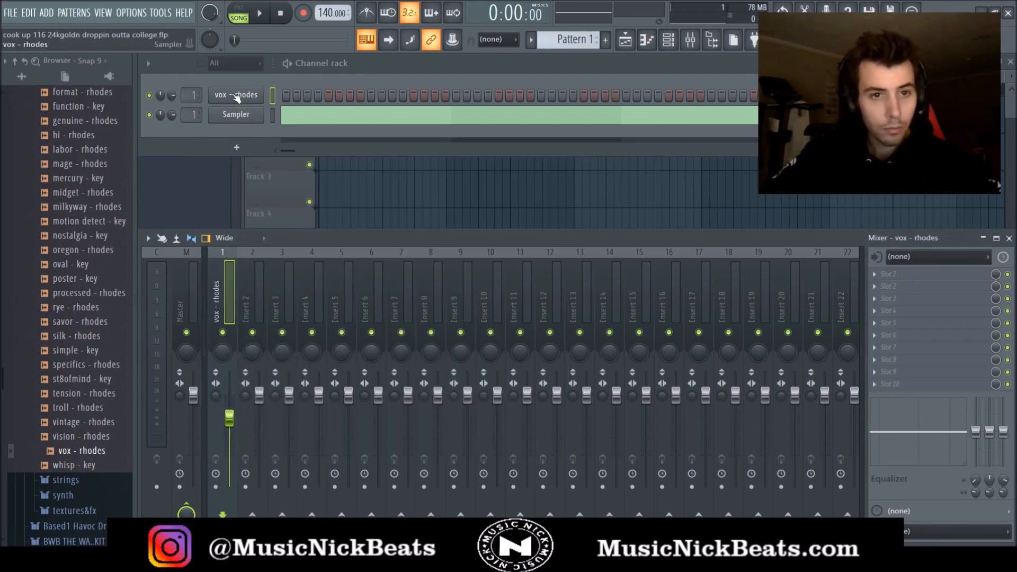
# Place a short D#5 note at the start of bar 1 in the vox - rhodes piano roll and audition it
pyautogui.press('F7')
pyautogui.press('space')
pyautogui.press('space')
pyautogui.click(190, 383)
pyautogui.press('space')
pyautogui.scroll(-2, 193, 360)
pyautogui.press('space')
pyautogui.scroll(-3, 212, 360)
pyautogui.click(190, 325)
pyautogui.rightClick(191, 327)
pyautogui.click(191, 302)
pyautogui.press('space')
pyautogui.press('space')
pyautogui.moveTo(192, 303); pyautogui.dragTo(208, 303)
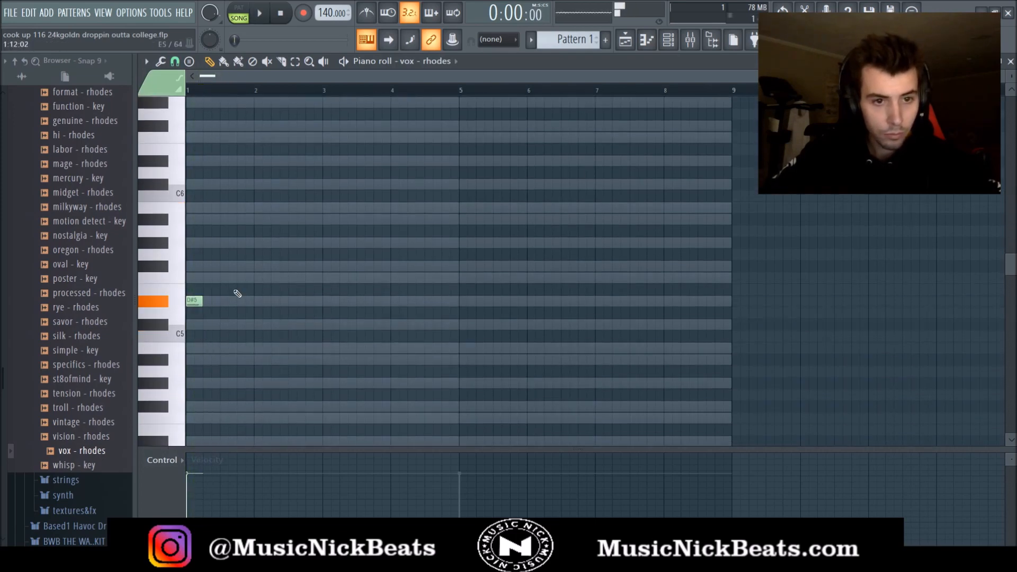
# Enable the vox - rhodes volume envelope and adjust its attack, hold, decay and release while listening to the pattern
pyautogui.click(1011, 62)
pyautogui.click(235, 95)
pyautogui.click(239, 185)
pyautogui.press('space')
pyautogui.moveTo(237, 323); pyautogui.dragTo(289, 318)
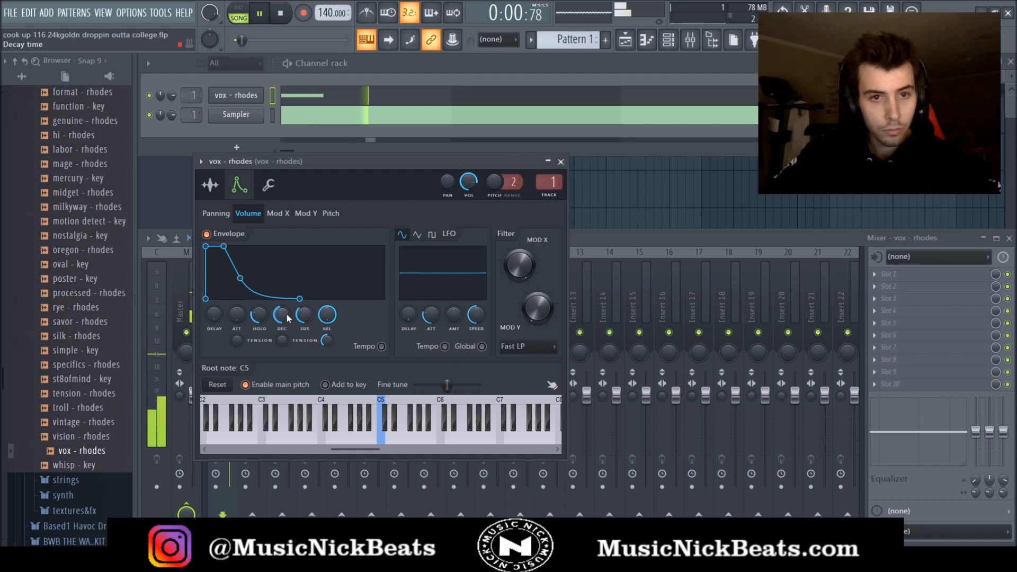
pyautogui.moveTo(326, 318); pyautogui.dragTo(237, 310)
pyautogui.press('space')
pyautogui.press('space')
pyautogui.press('space')
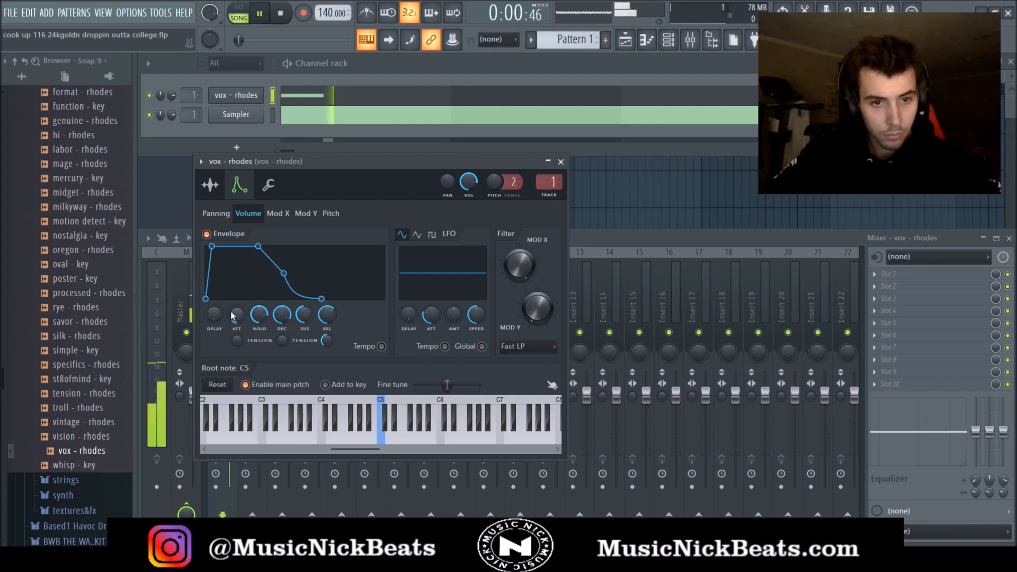
pyautogui.click(561, 161)
# Continue the bar 1 melody after the D#5 with short F#5, A#5, B5, A#5 and D#6 notes
pyautogui.click(503, 96)
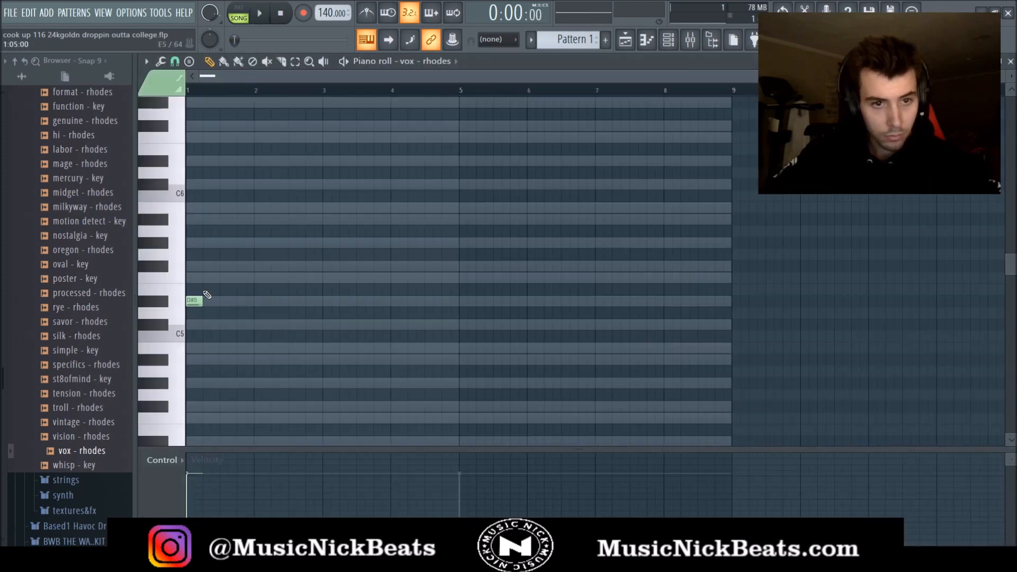
pyautogui.click(200, 277)
pyautogui.moveTo(202, 278); pyautogui.dragTo(202, 266)
pyautogui.click(211, 219)
pyautogui.click(220, 185)
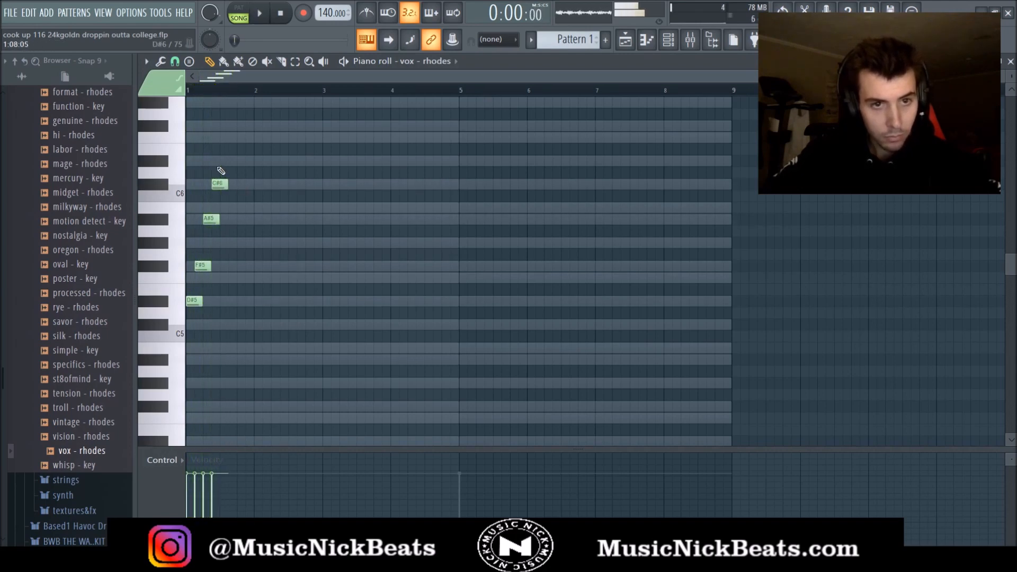
pyautogui.moveTo(220, 184); pyautogui.dragTo(220, 206)
pyautogui.click(233, 219)
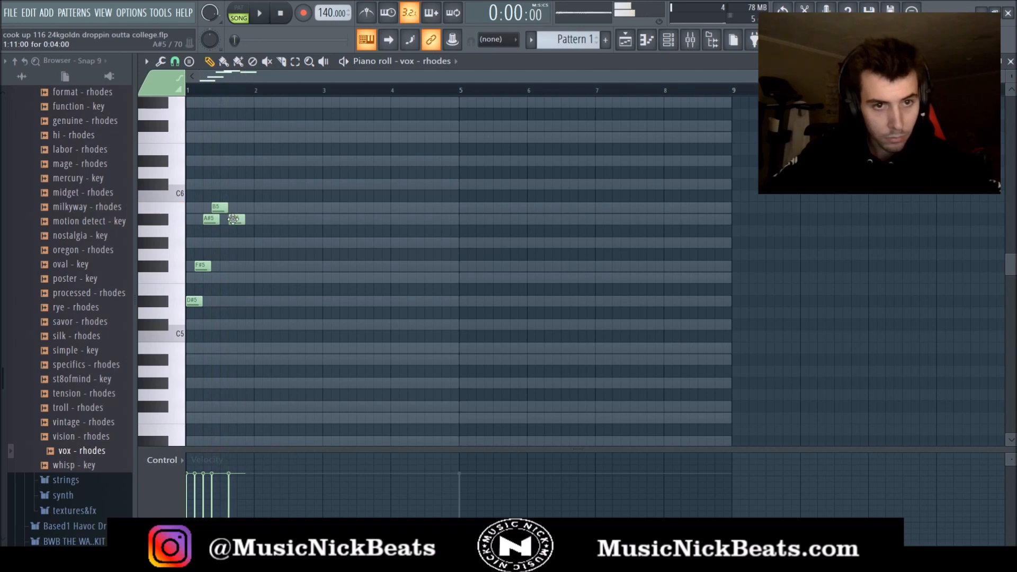
pyautogui.press('space')
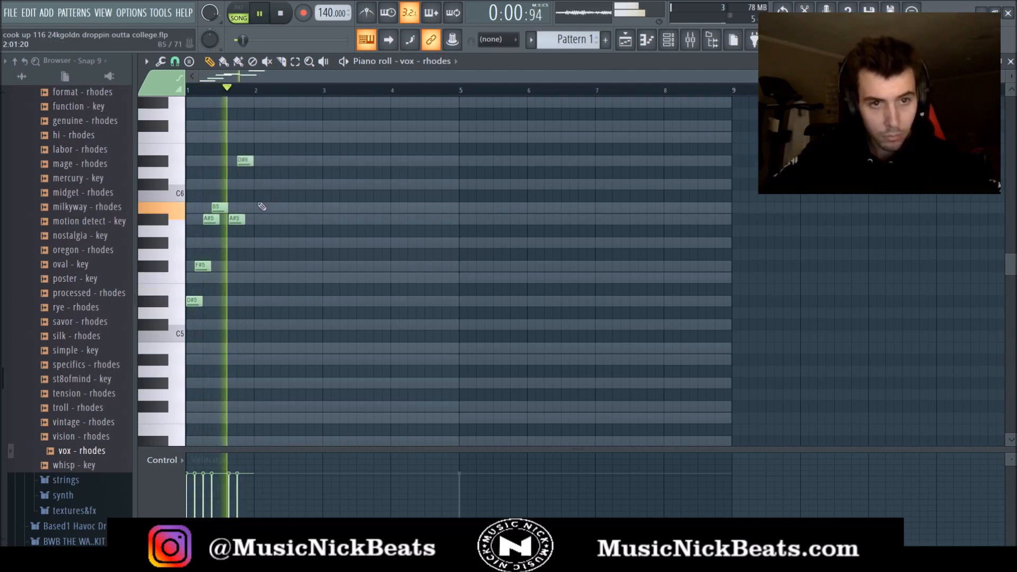
# Shift the second A#5 and the D#6 one grid step earlier and play the melody back
pyautogui.moveTo(233, 219); pyautogui.dragTo(224, 218)
pyautogui.rightClick(240, 161)
pyautogui.press('space')
pyautogui.rightClick(234, 187)
pyautogui.press('space')
# Extend the melody after the D#6 with B5, C#6 and A#5 notes, ending at the start of bar 2
pyautogui.click(241, 206)
pyautogui.click(259, 184)
pyautogui.press('space')
pyautogui.moveTo(263, 185); pyautogui.dragTo(255, 185)
pyautogui.click(254, 218)
pyautogui.press('space')
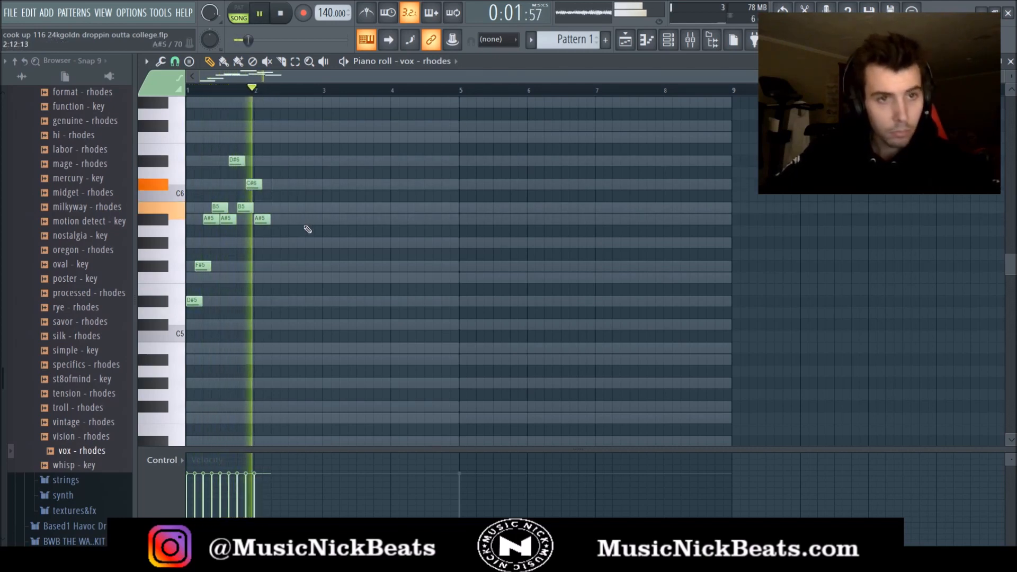
pyautogui.press('space')
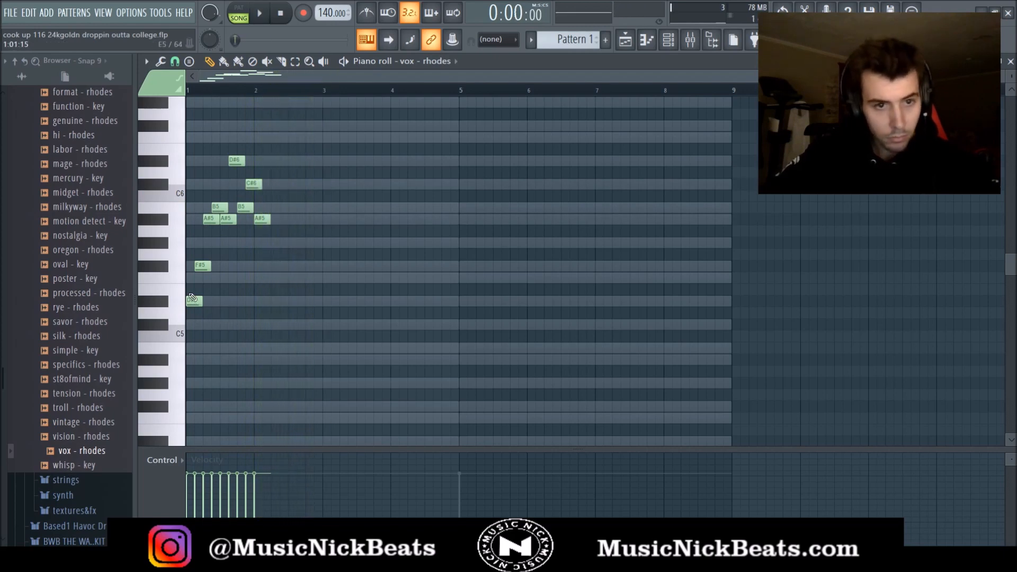
# Add an A#4 harmony note beneath the opening D#5 and audition it
pyautogui.click(189, 347)
pyautogui.press('space')
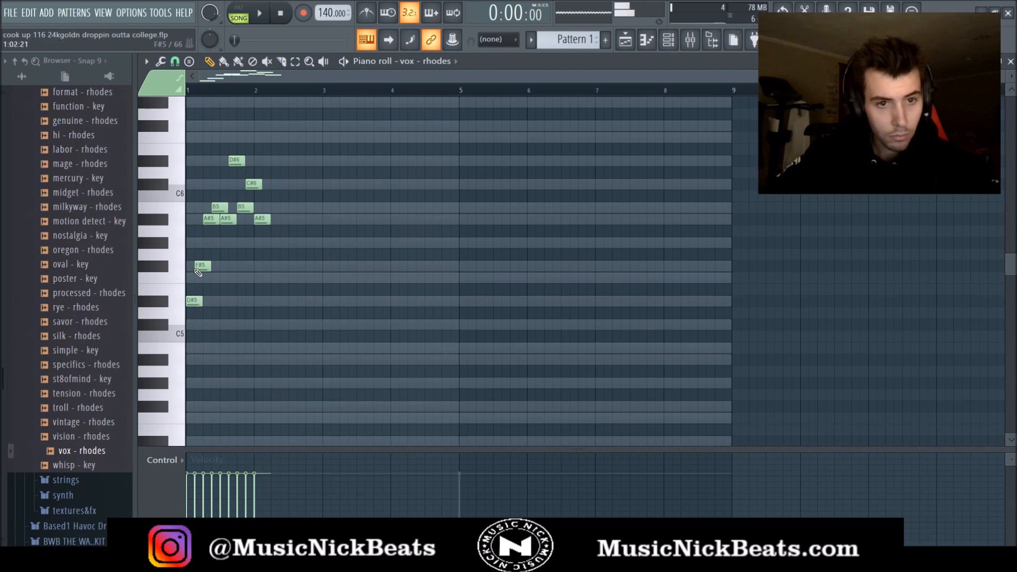
pyautogui.hotkey('ctrl', 'Down')
pyautogui.press('space')
pyautogui.press('space')
pyautogui.press('space')
# Try an F harmony note against the first A#5, comparing the F5 and F6 octaves in playback
pyautogui.click(208, 138)
pyautogui.hotkey('ctrl', 'Down')
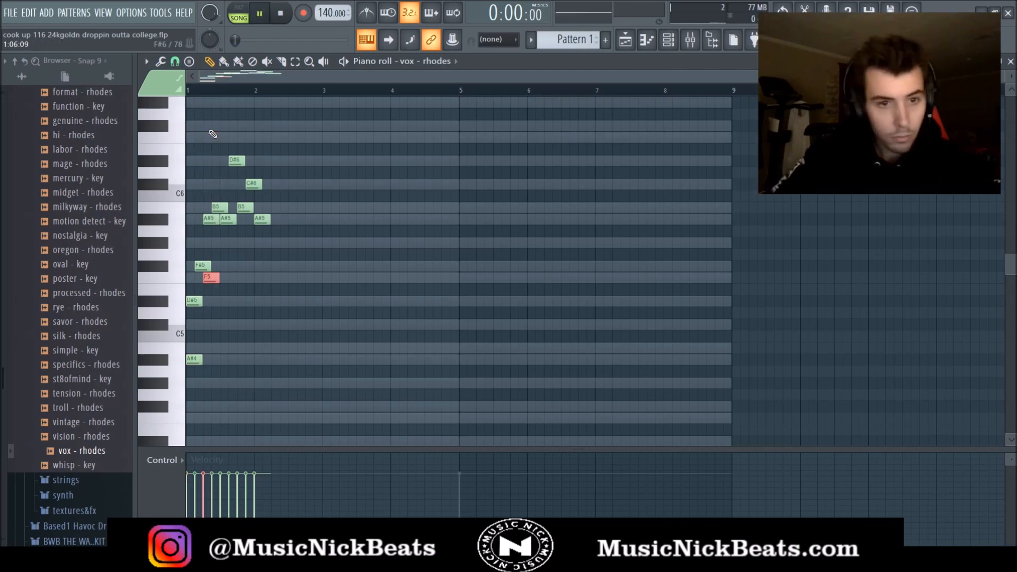
pyautogui.press('space')
pyautogui.press('space')
pyautogui.press('space')
pyautogui.press('space')
pyautogui.hotkey('ctrl', 'Up')
pyautogui.press('space')
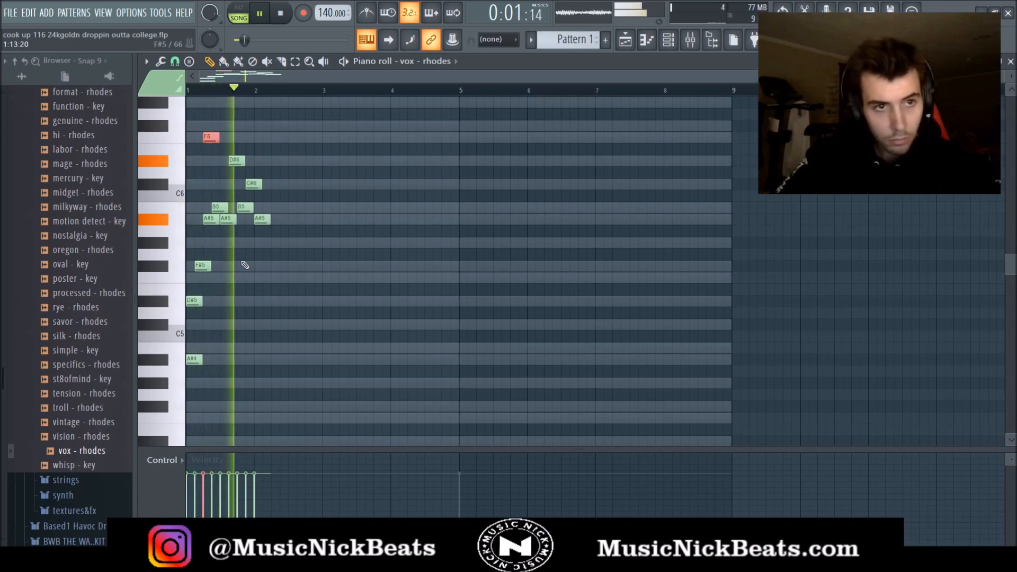
pyautogui.press('space')
pyautogui.hotkey('ctrl', 'Down')
pyautogui.press('space')
pyautogui.press('space')
# Add a C#6 harmony note at the first A#5, lower it an octave to C#5 and audition it
pyautogui.click(201, 185)
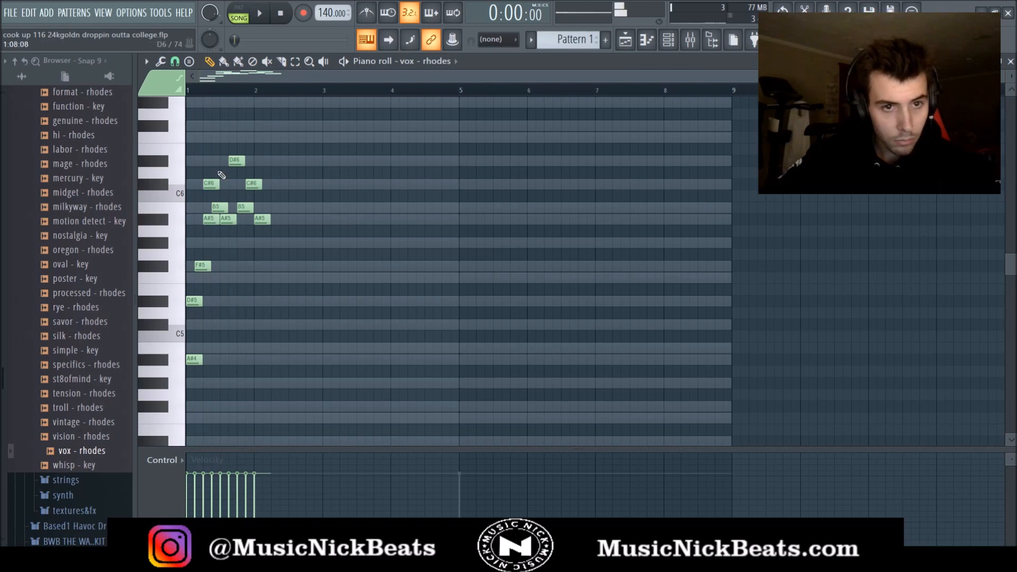
pyautogui.moveTo(217, 169); pyautogui.dragTo(212, 197)
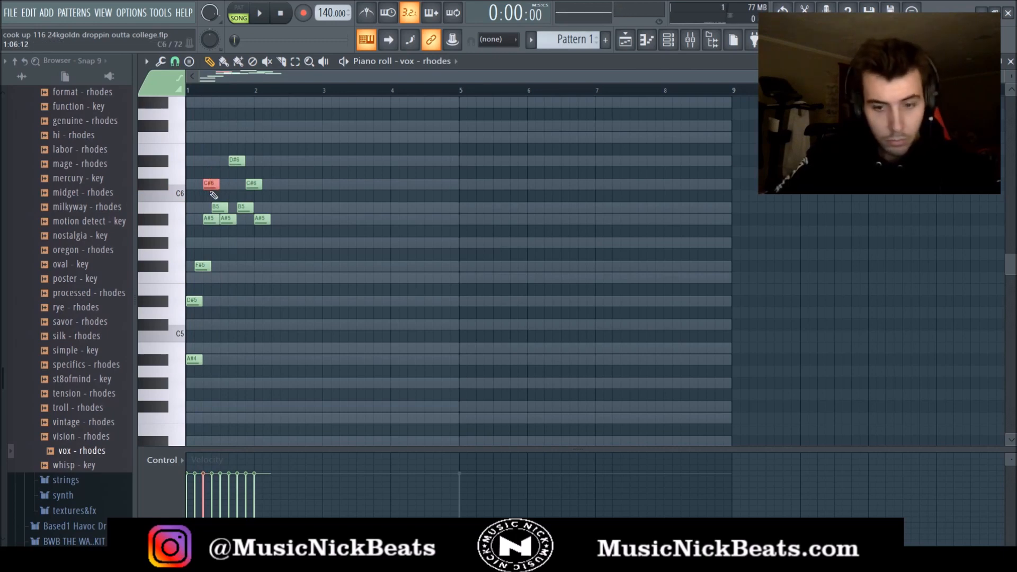
pyautogui.hotkey('ctrl', 'Down')
pyautogui.press('space')
pyautogui.press('space')
pyautogui.press('space')
pyautogui.press('space')
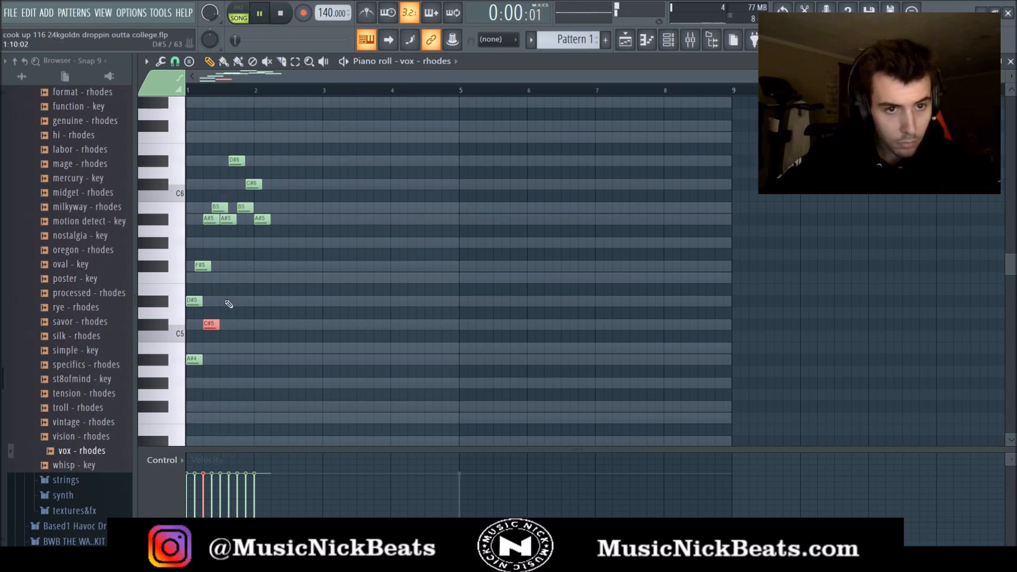
pyautogui.press('space')
pyautogui.press('space')
# Add an F5 harmony note beneath the second A#5 and play the melody
pyautogui.click(224, 277)
pyautogui.press('space')
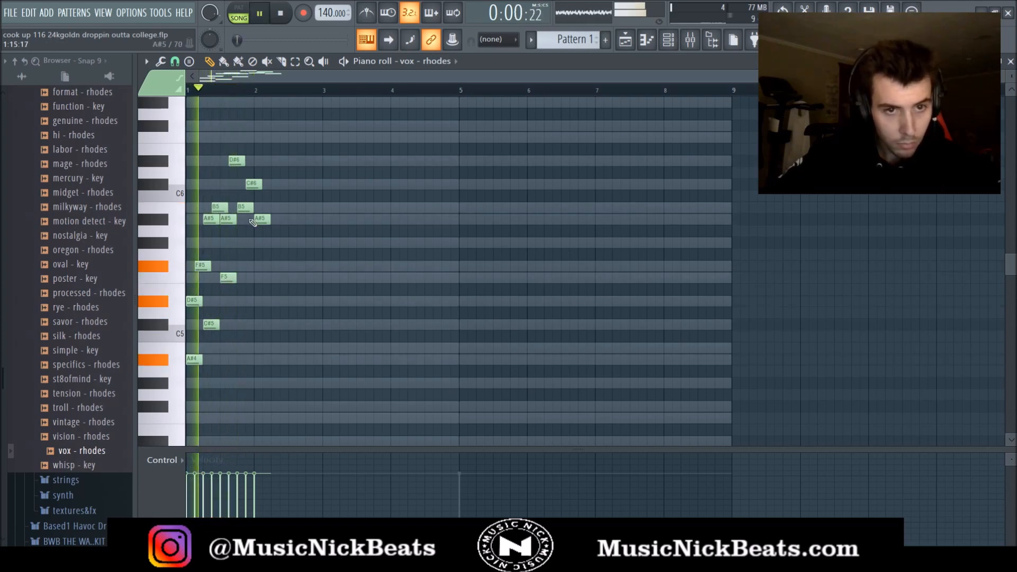
pyautogui.press('space')
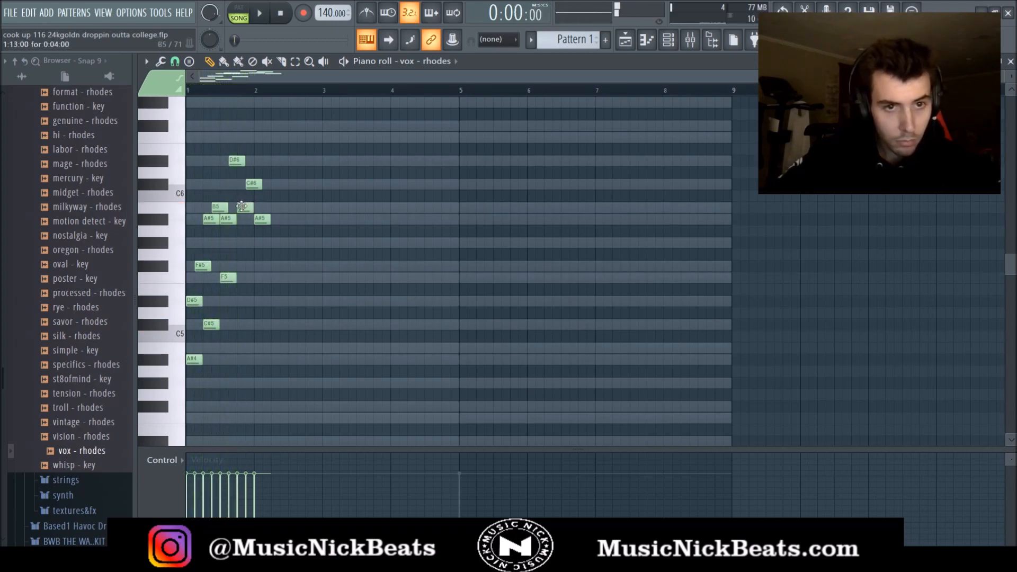
# Try a G#5 harmony note beneath the D#6, listen to it and remove it
pyautogui.click(233, 102)
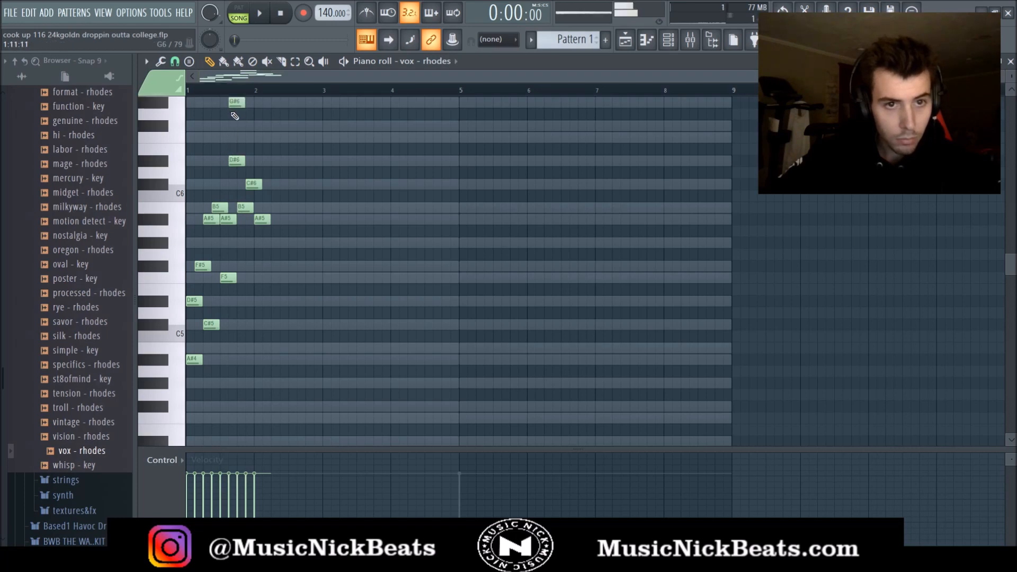
pyautogui.hotkey('ctrl', 'Down')
pyautogui.press('space')
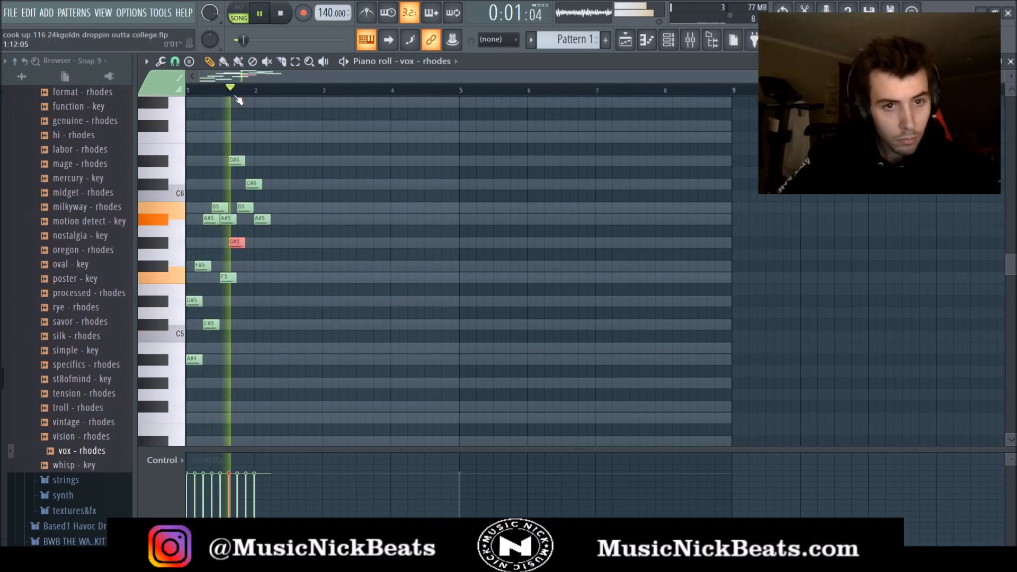
pyautogui.press('space')
pyautogui.press('space')
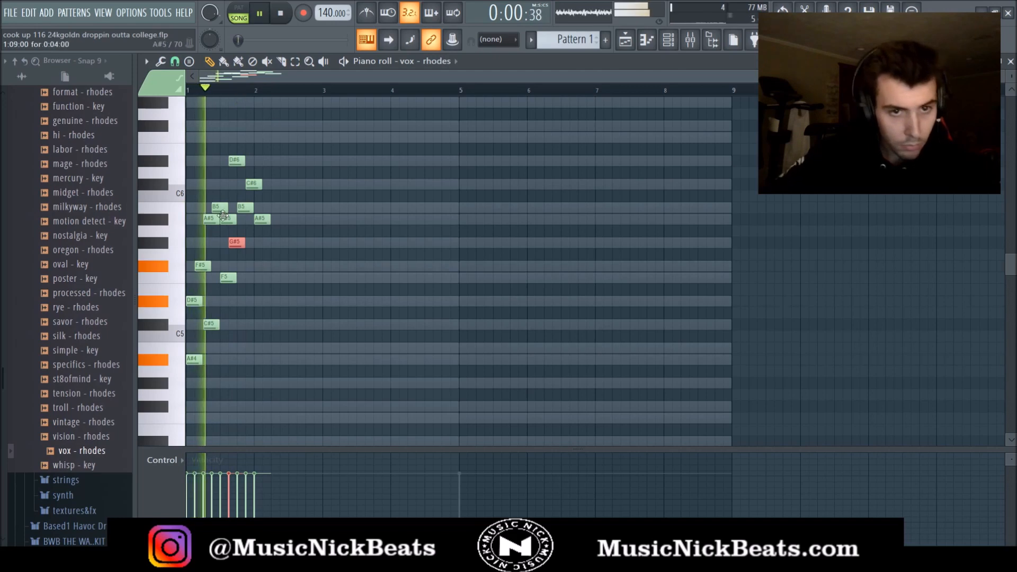
pyautogui.rightClick(236, 242)
pyautogui.press('space')
# Add an F#6 harmony note at the second B5, lower it an octave to F#5 and audition it
pyautogui.click(244, 125)
pyautogui.hotkey('ctrl', 'Down')
pyautogui.press('space')
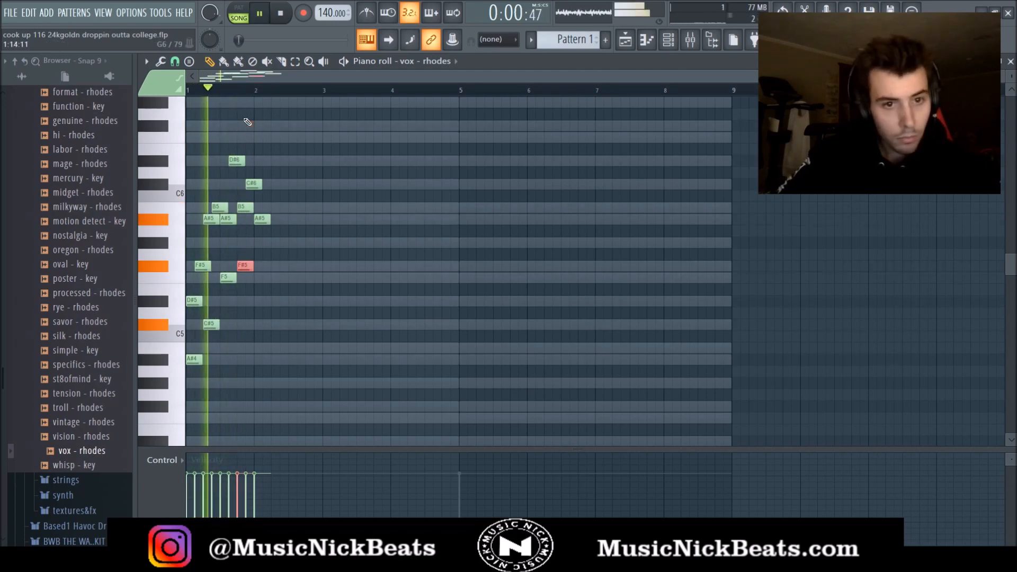
pyautogui.press('space')
pyautogui.press('space')
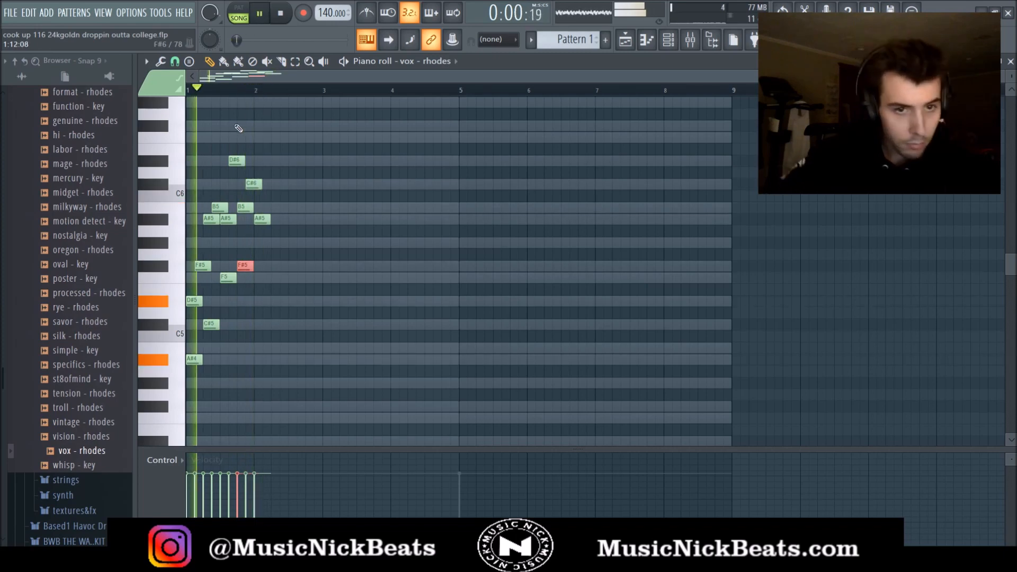
# Add a C#5 beneath the A#5 at the start of bar 2 and move the D#5 in the mid-bar chord down to B4
pyautogui.click(260, 324)
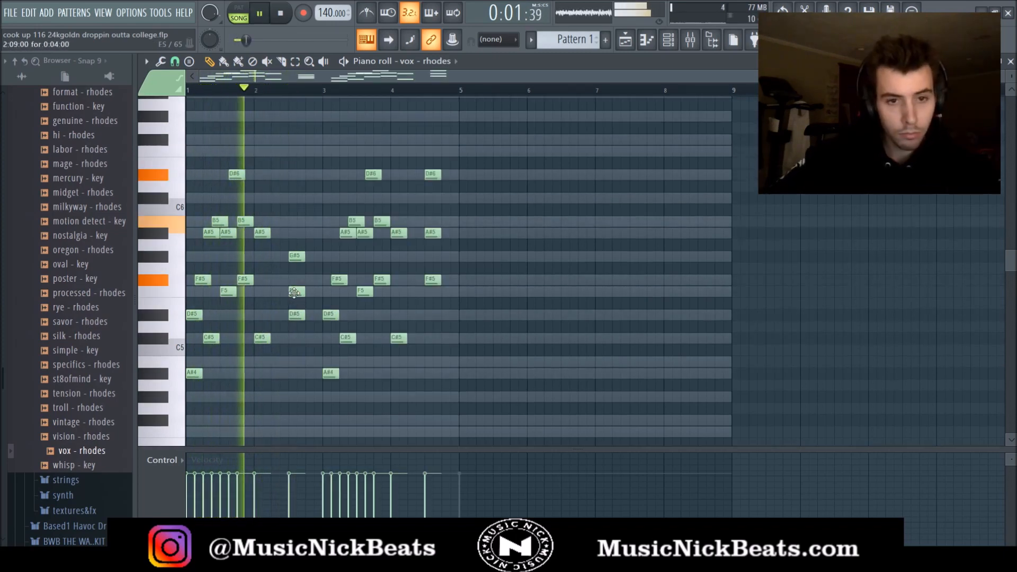
pyautogui.moveTo(296, 314); pyautogui.dragTo(296, 361)
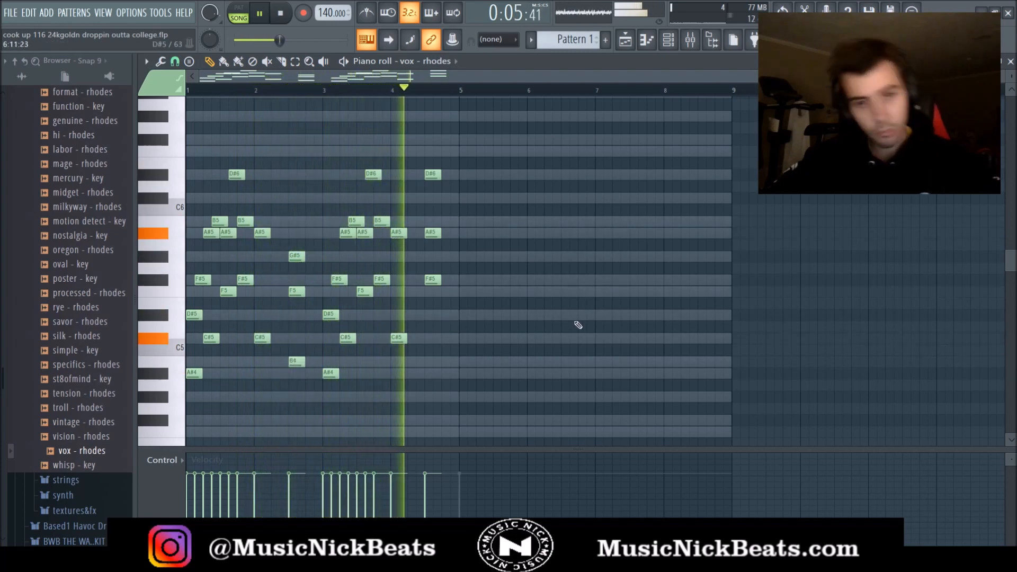
# Duplicate the four-bar melody into bars 5 to 8
pyautogui.press('space')
pyautogui.moveTo(463, 93); pyautogui.dragTo(187, 92)
pyautogui.hotkey('ctrl', 'b')
# Apply the Randomizer to all notes in the eight-bar pattern
pyautogui.hotkey('ctrl', 'a')
pyautogui.press('space')
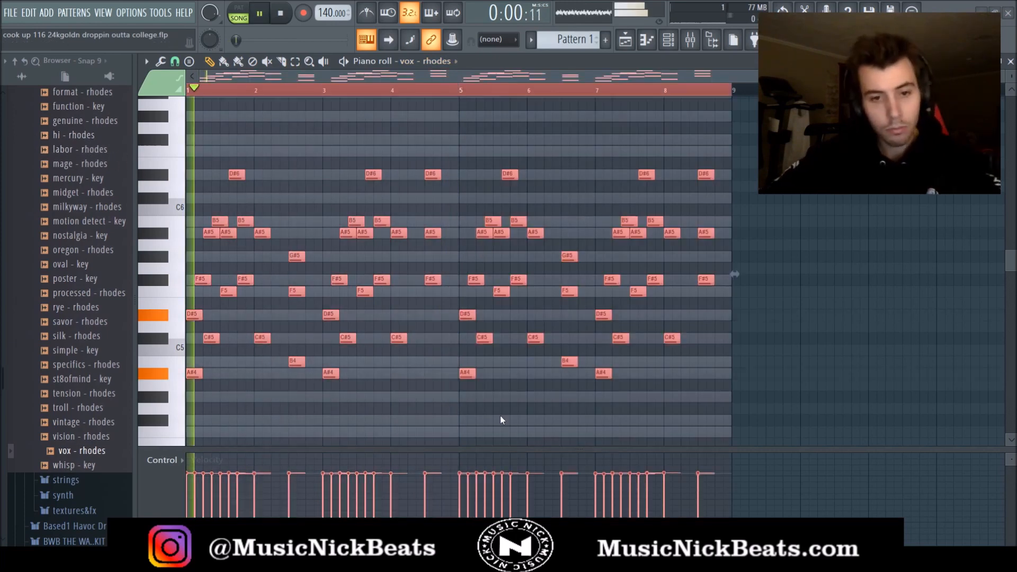
pyautogui.hotkey('alt', 'r')
pyautogui.moveTo(479, 350)
pyautogui.mouseDown()
pyautogui.moveTo(479, 366)
pyautogui.moveTo(480, 347)
pyautogui.mouseUp()
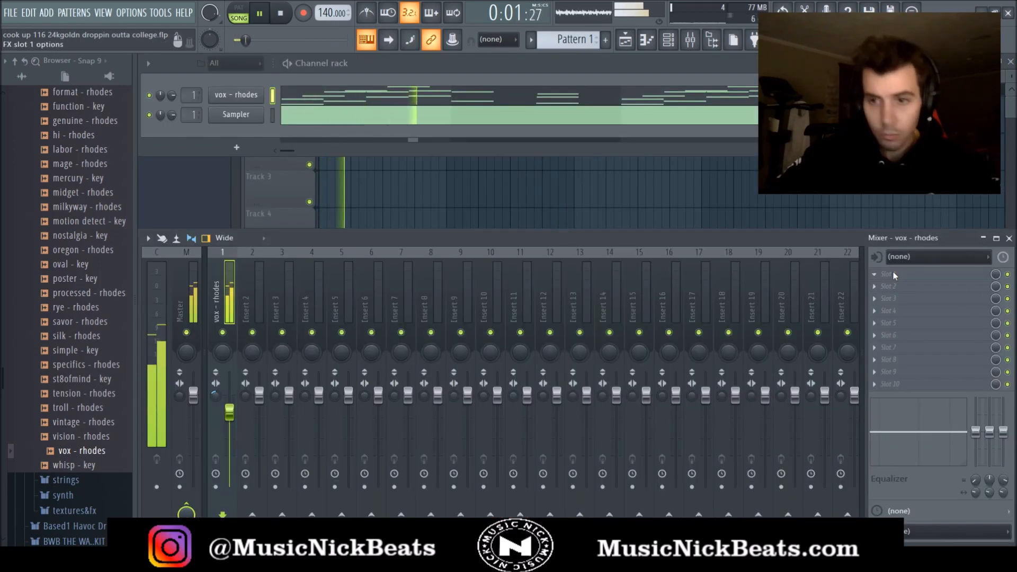
# Add Fruity Chorus to the first effect slot of the vox - rhodes mixer track
pyautogui.click(694, 192)
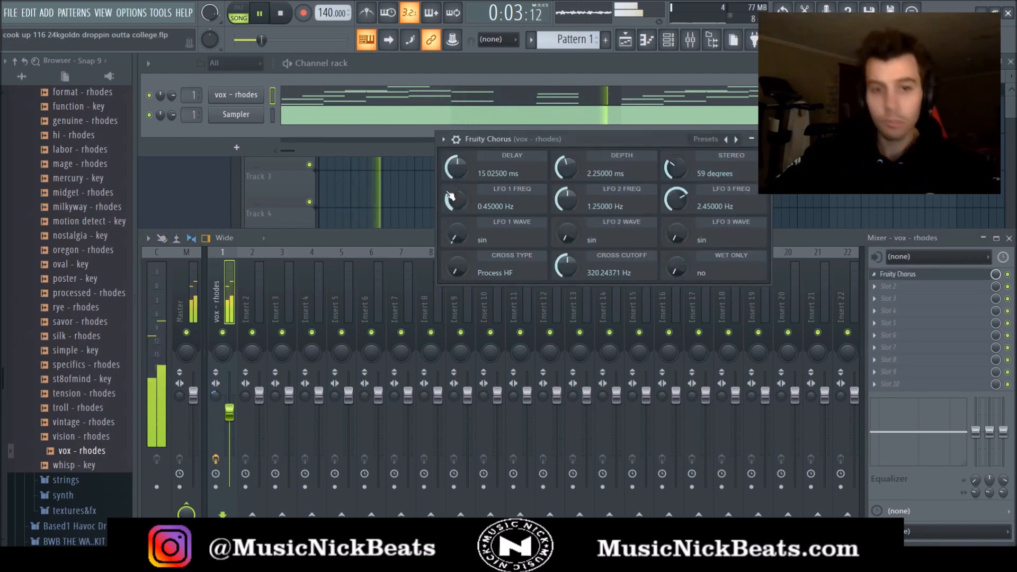
# Add Fruity Phaser to the second effect slot of the vox - rhodes mixer track and switch it to the next preset
pyautogui.moveTo(636, 139); pyautogui.dragTo(476, 154)
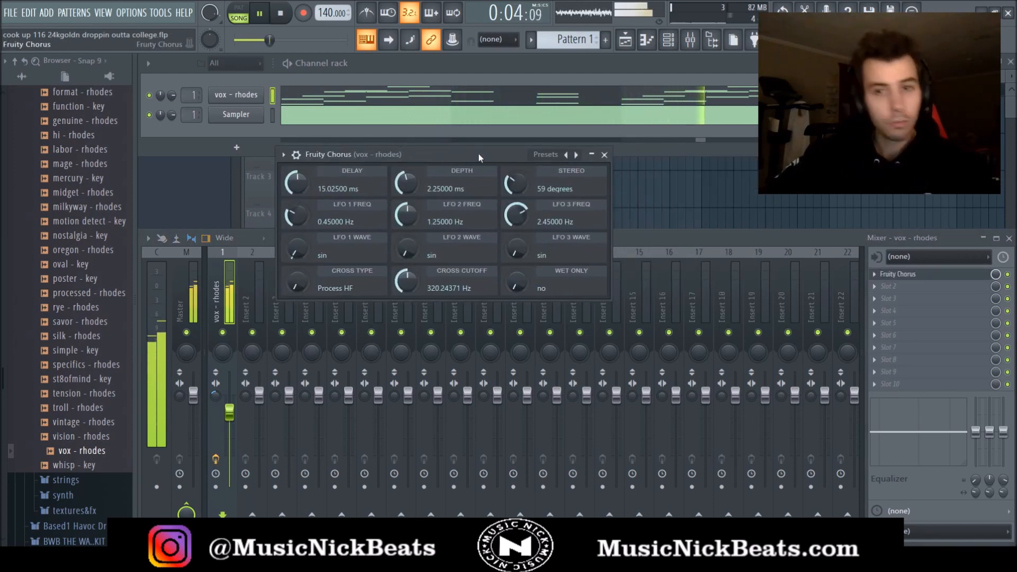
pyautogui.click(604, 155)
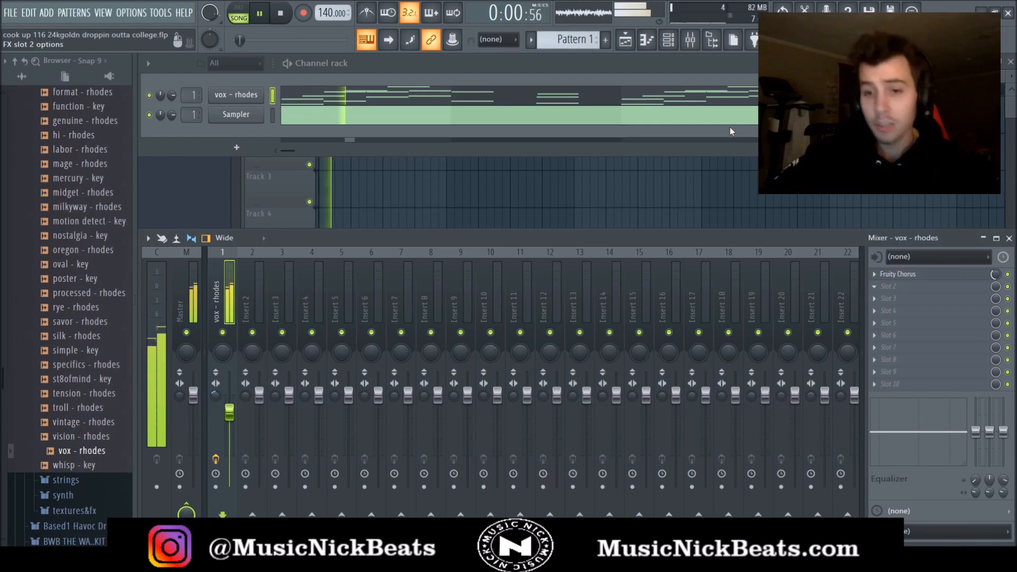
pyautogui.click(717, 447)
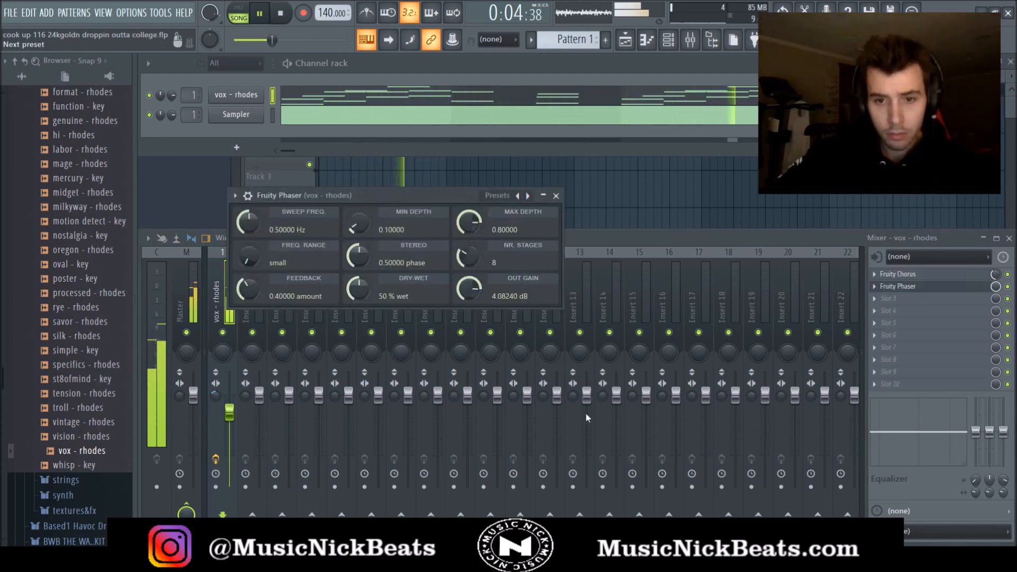
pyautogui.click(528, 195)
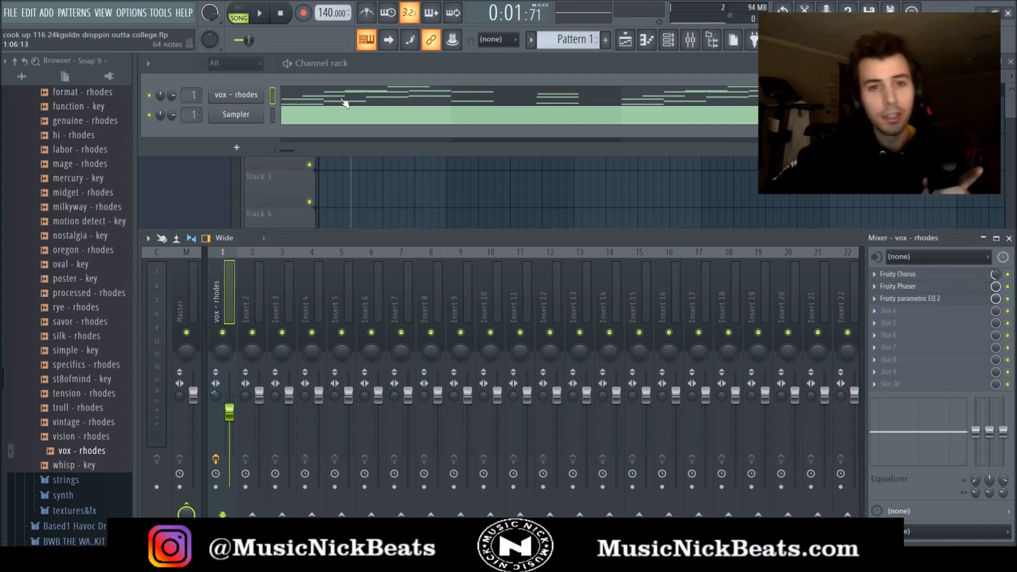
# Review the vox - rhodes melody in the piano roll and play it back
pyautogui.click(344, 103)
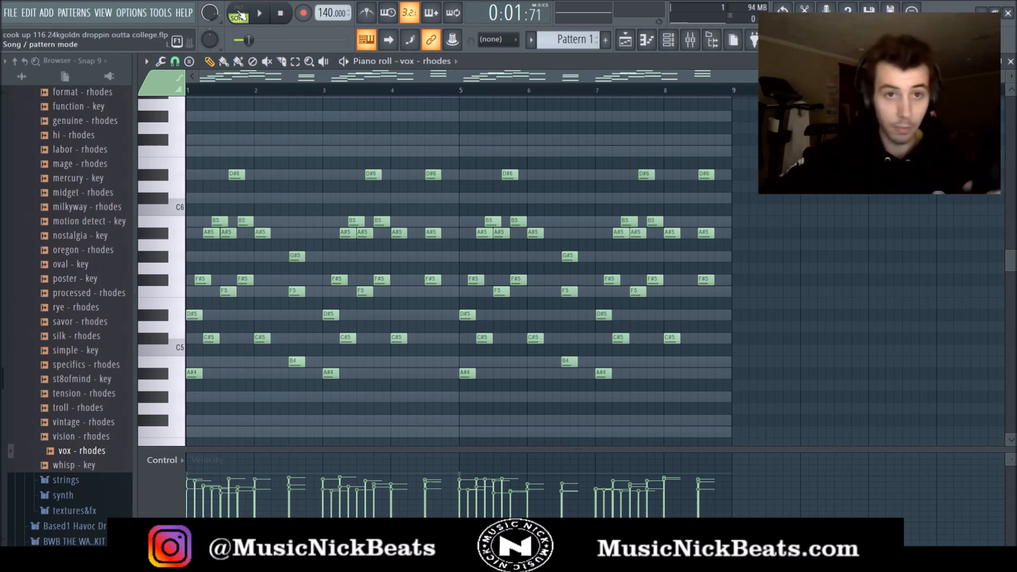
pyautogui.press('space')
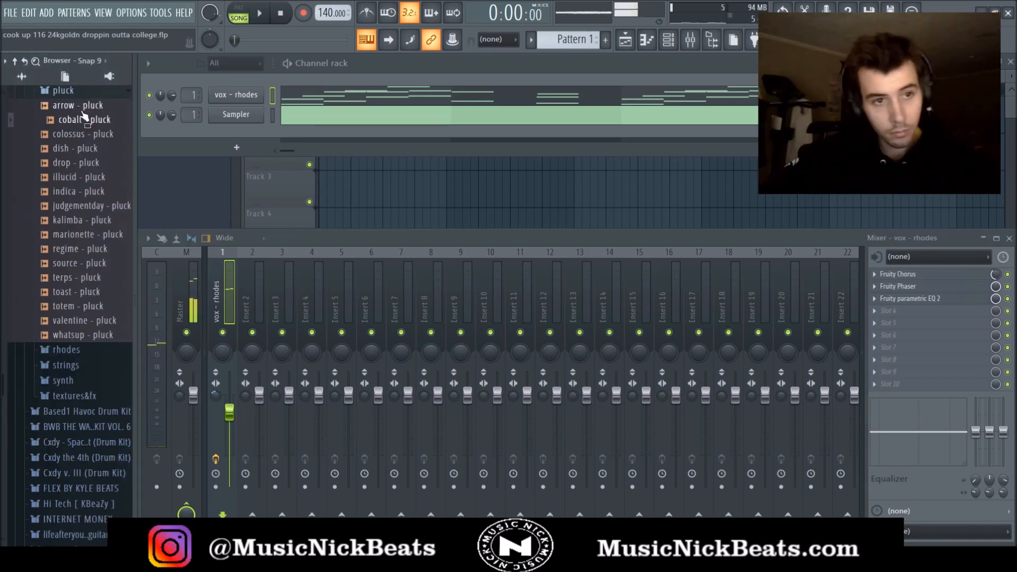
# Audition the pluck samples and load kalimba - pluck as a new channel above vox - rhodes
pyautogui.click(83, 107)
pyautogui.click(85, 163)
pyautogui.click(85, 177)
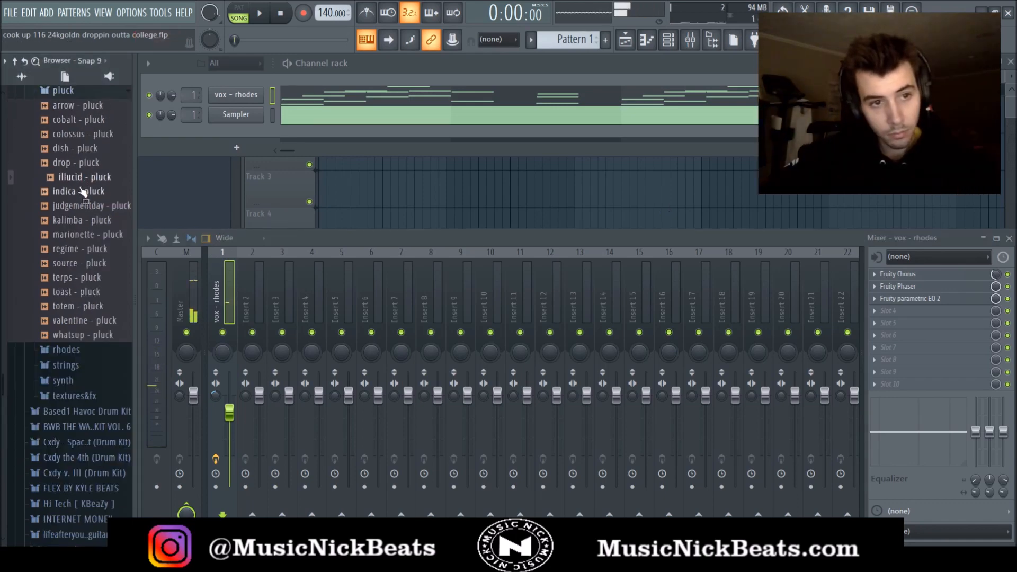
pyautogui.press('space')
pyautogui.click(87, 205)
pyautogui.click(85, 220)
pyautogui.moveTo(84, 220); pyautogui.dragTo(230, 80)
pyautogui.press('space')
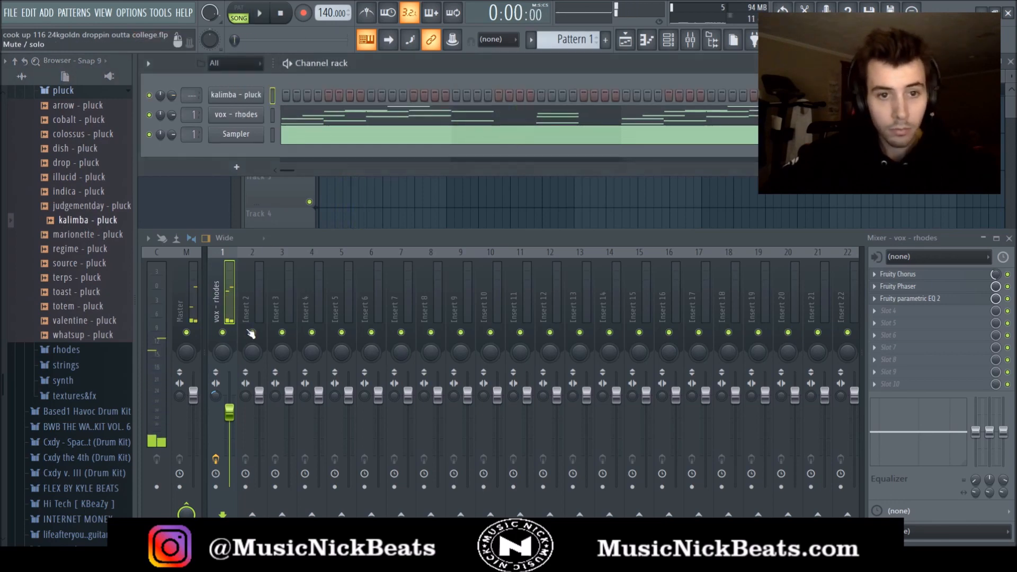
# Route the kalimba - pluck channel to mixer track 2 and load its sample into Newtone to examine its pitch
pyautogui.click(263, 314)
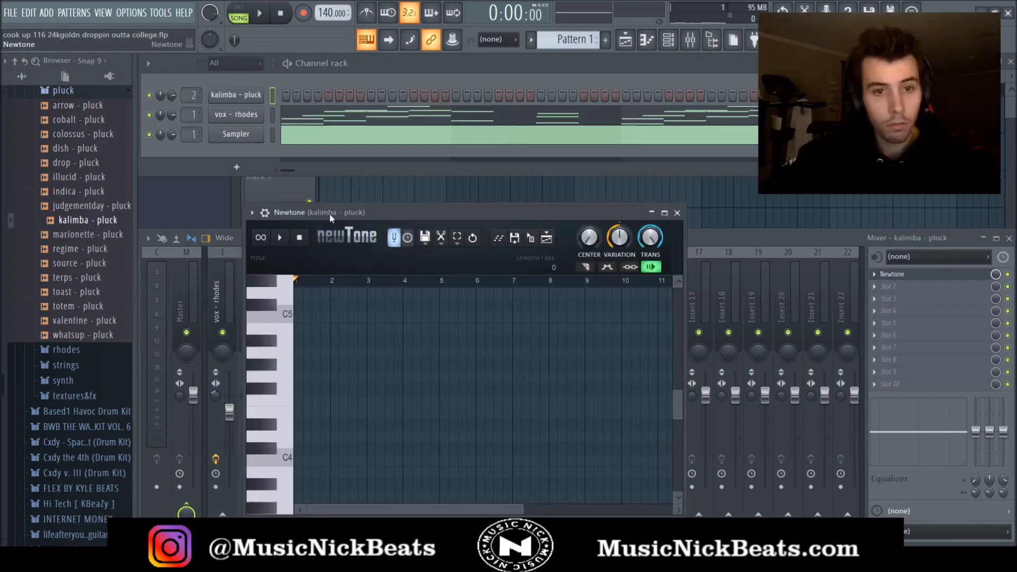
pyautogui.moveTo(329, 215); pyautogui.dragTo(526, 123)
pyautogui.click(237, 95)
pyautogui.moveTo(314, 403); pyautogui.dragTo(662, 286)
pyautogui.moveTo(670, 121); pyautogui.dragTo(753, 134)
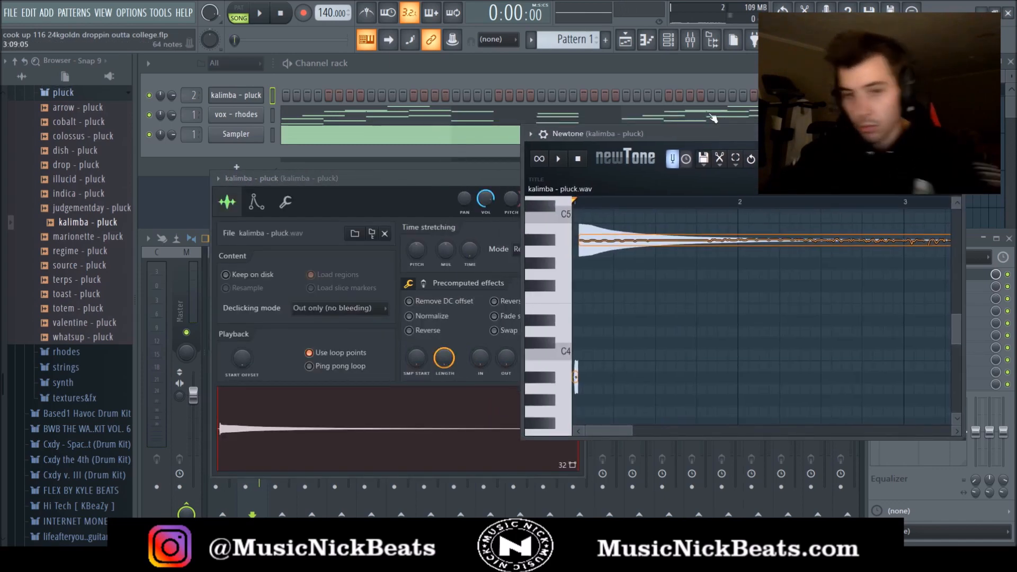
pyautogui.scroll(2, 621, 282)
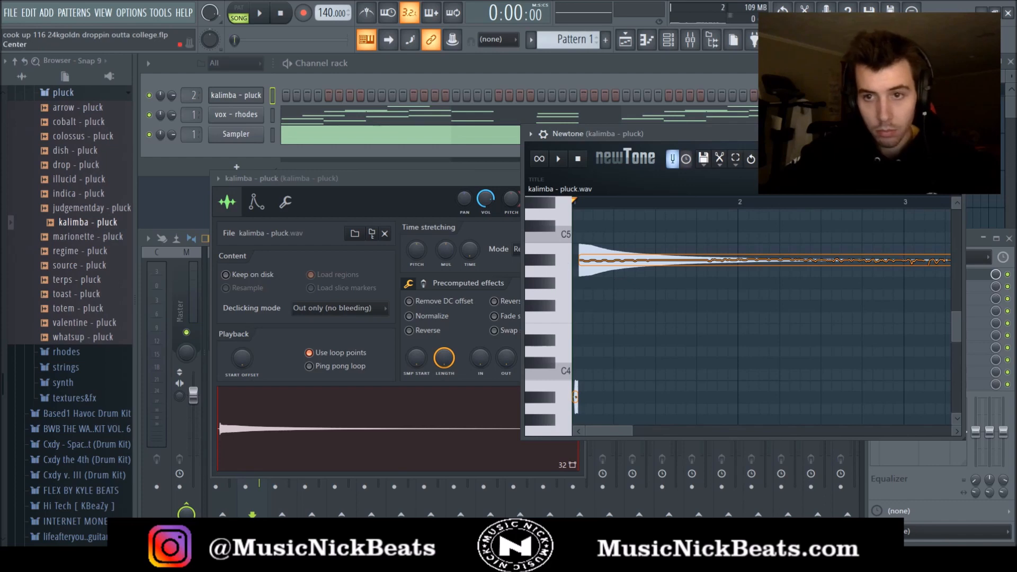
# Turn off loop points for the kalimba - pluck sample, set its root note to A#4 and normalize it
pyautogui.moveTo(847, 159); pyautogui.dragTo(349, 448)
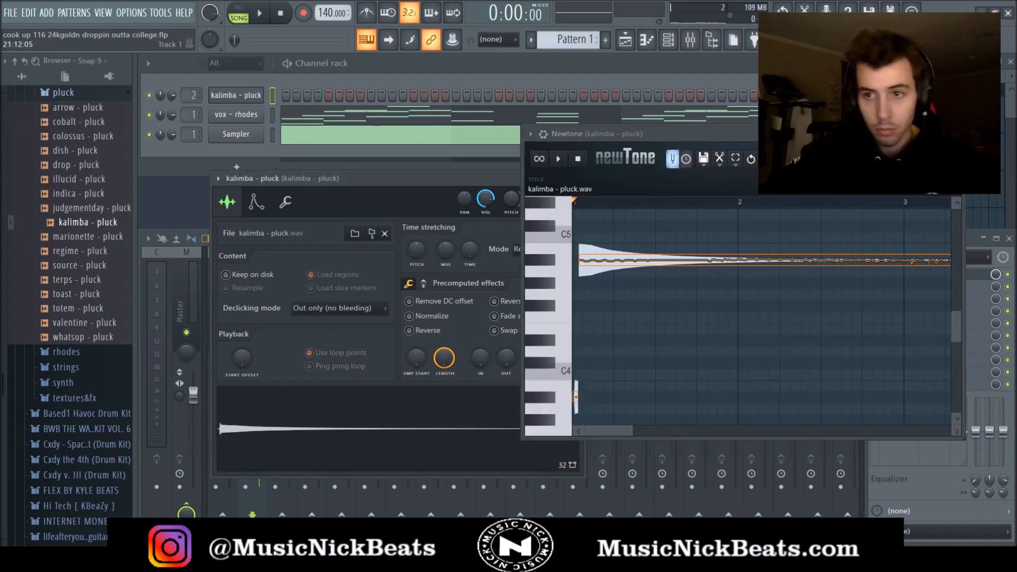
pyautogui.click(957, 133)
pyautogui.click(280, 207)
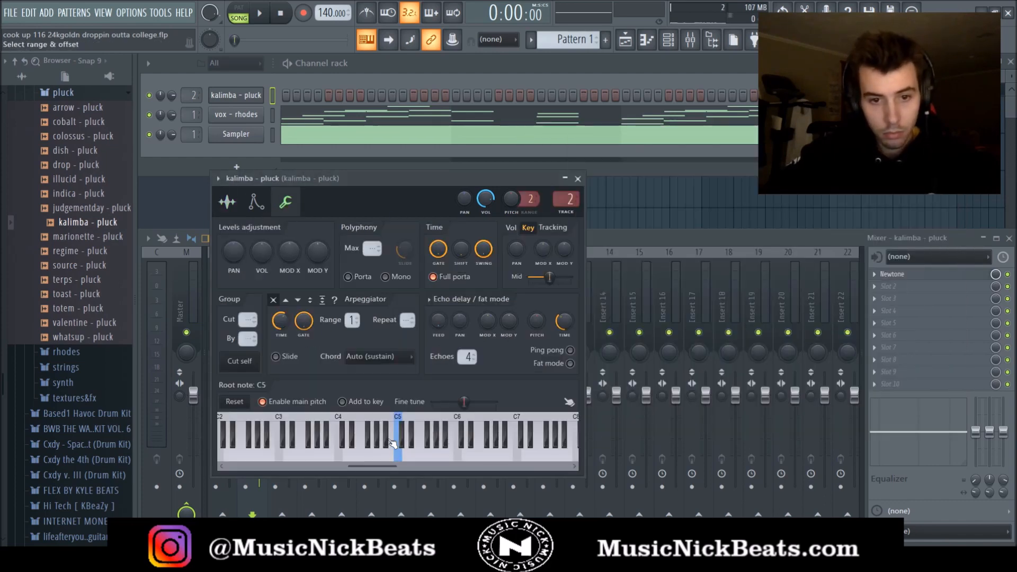
pyautogui.click(226, 201)
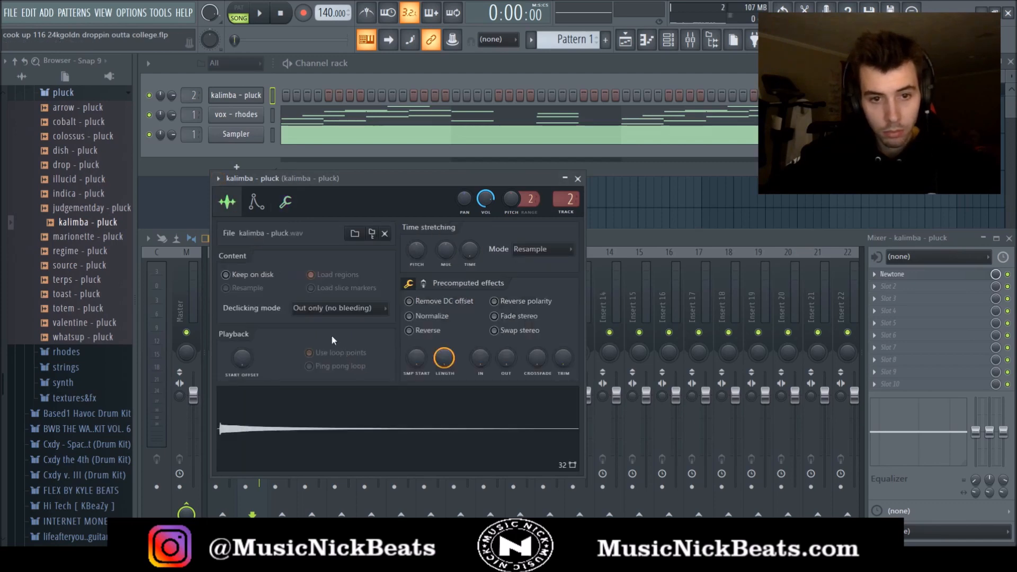
pyautogui.click(427, 315)
pyautogui.click(577, 179)
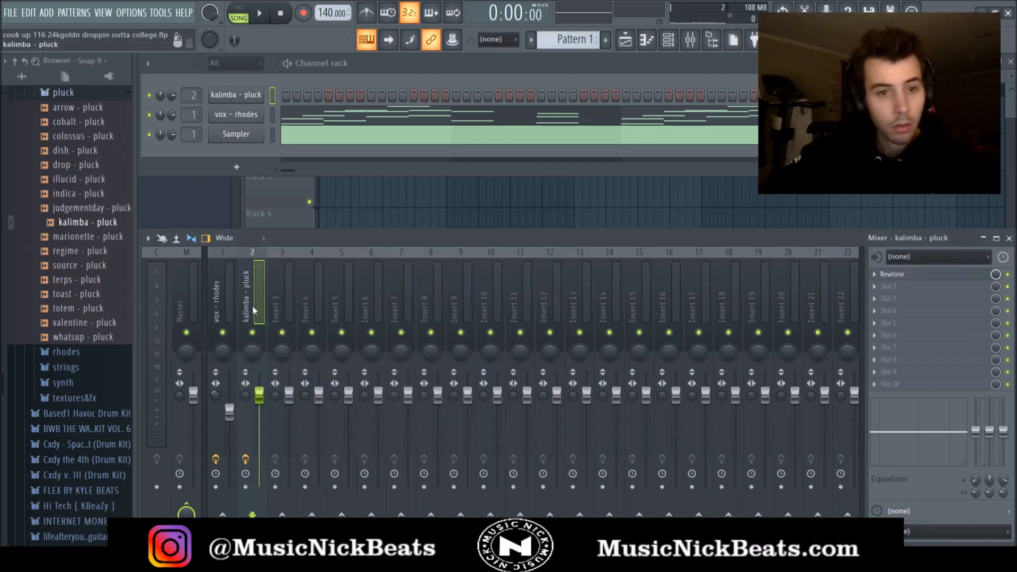
# Lower the kalimba - pluck mixer level and copy the vox - rhodes notes into the kalimba - pluck channel
pyautogui.moveTo(262, 403); pyautogui.dragTo(262, 422)
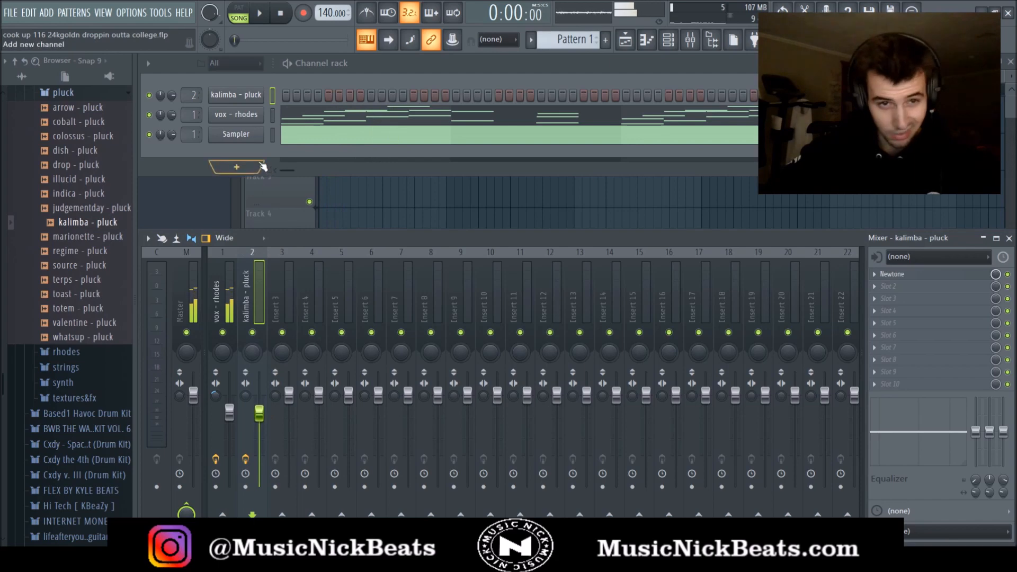
pyautogui.click(273, 115)
pyautogui.hotkey('ctrl', 'c')
pyautogui.click(272, 96)
pyautogui.hotkey('ctrl', 'v')
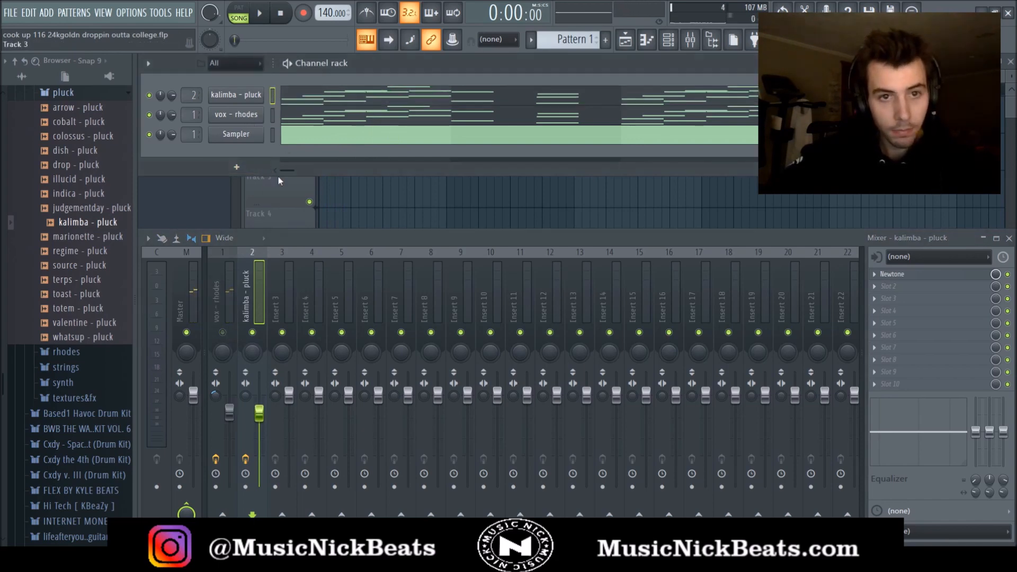
pyautogui.press('space')
# Enable the volume envelope on the kalimba - pluck channel and shorten its attack time
pyautogui.click(228, 96)
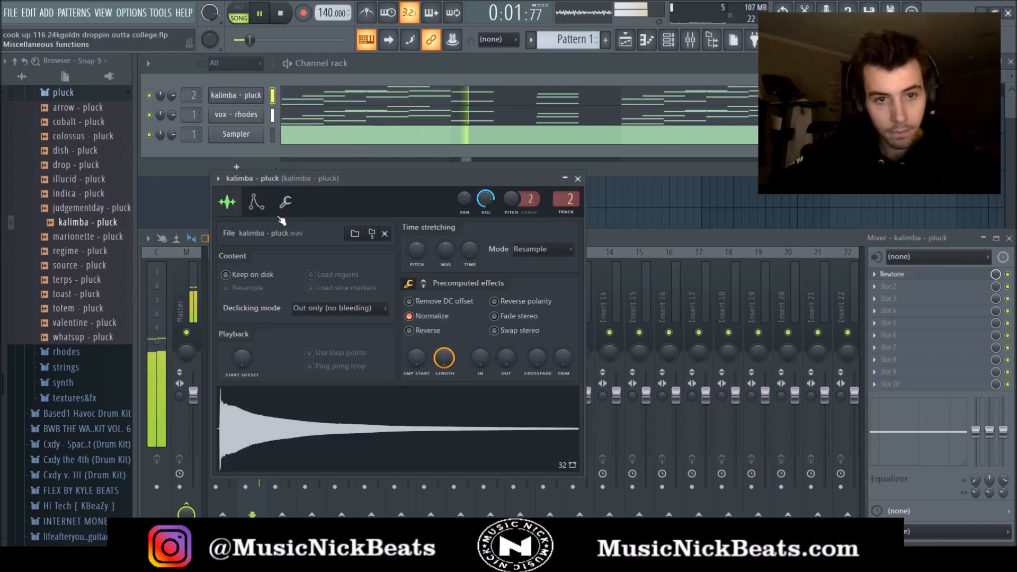
pyautogui.click(296, 208)
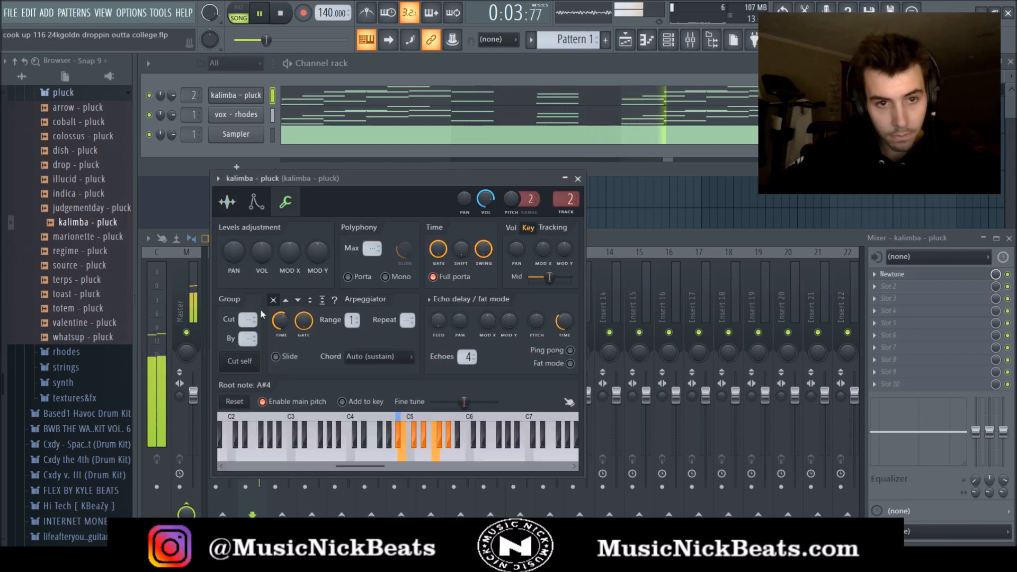
pyautogui.click(257, 202)
pyautogui.moveTo(247, 339); pyautogui.dragTo(247, 352)
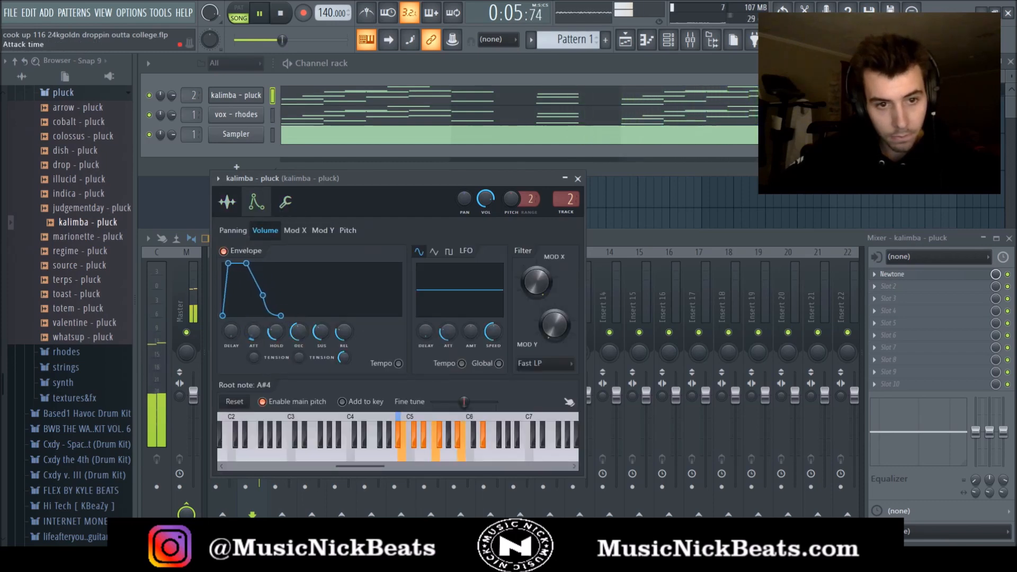
pyautogui.moveTo(298, 333); pyautogui.dragTo(260, 337)
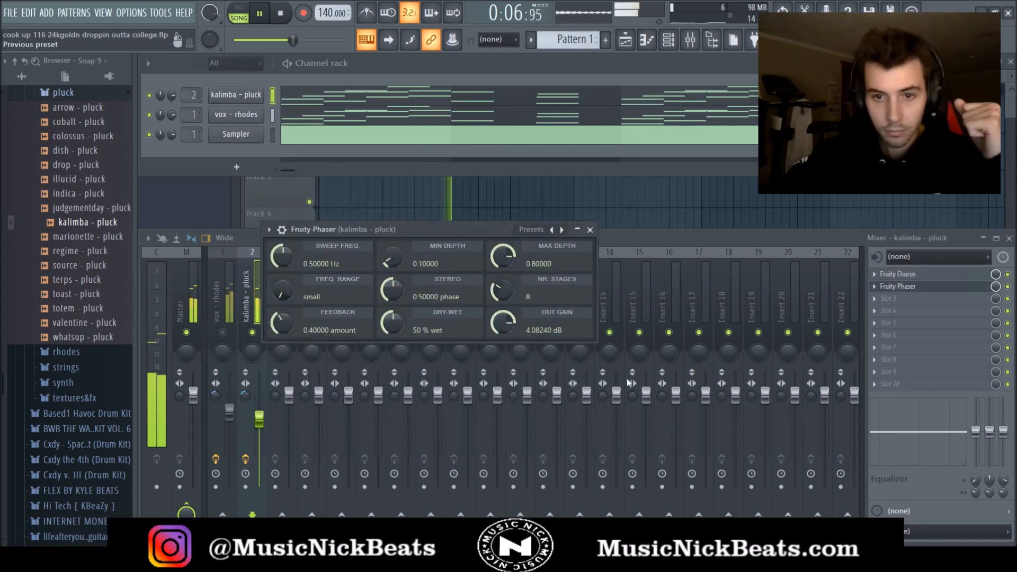
# Add Fruity parametric EQ 2 to the kalimba - pluck track's third slot with the 30Hz + 18kHz cut preset and raise the low-cut frequency
pyautogui.click(590, 229)
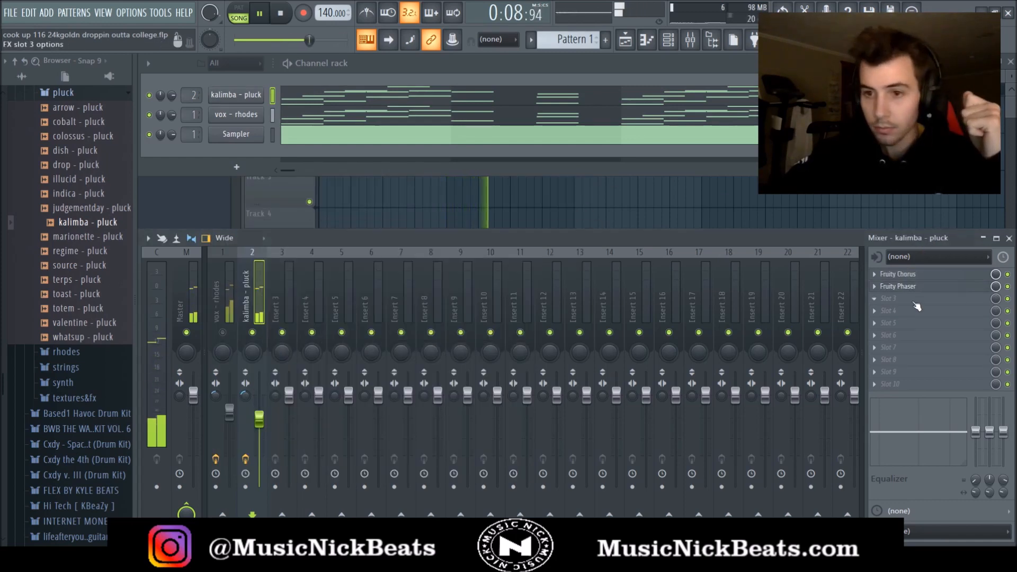
pyautogui.click(695, 423)
pyautogui.click(149, 112)
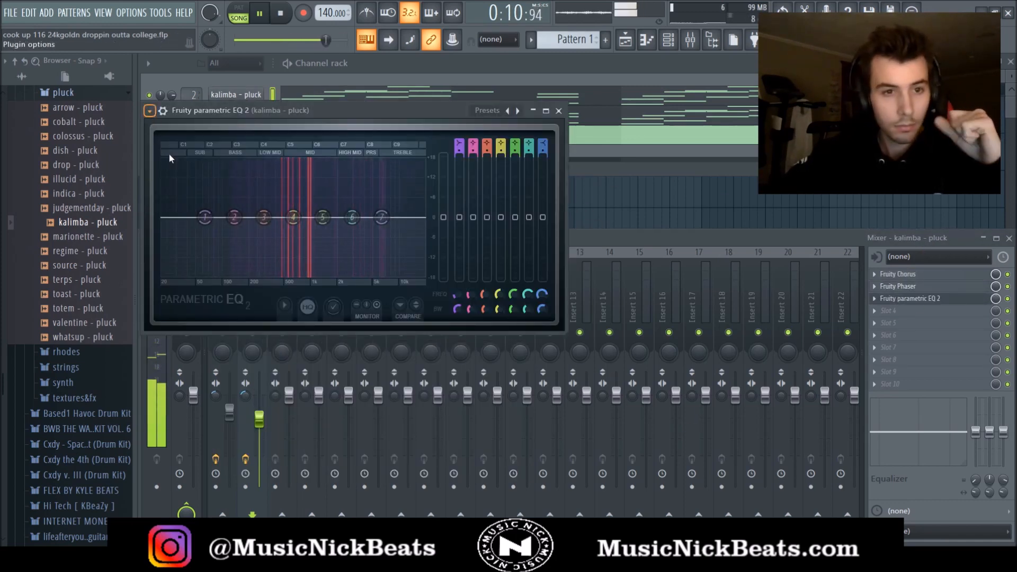
pyautogui.click(384, 234)
pyautogui.scroll(4, 171, 220)
pyautogui.moveTo(171, 219); pyautogui.dragTo(244, 218)
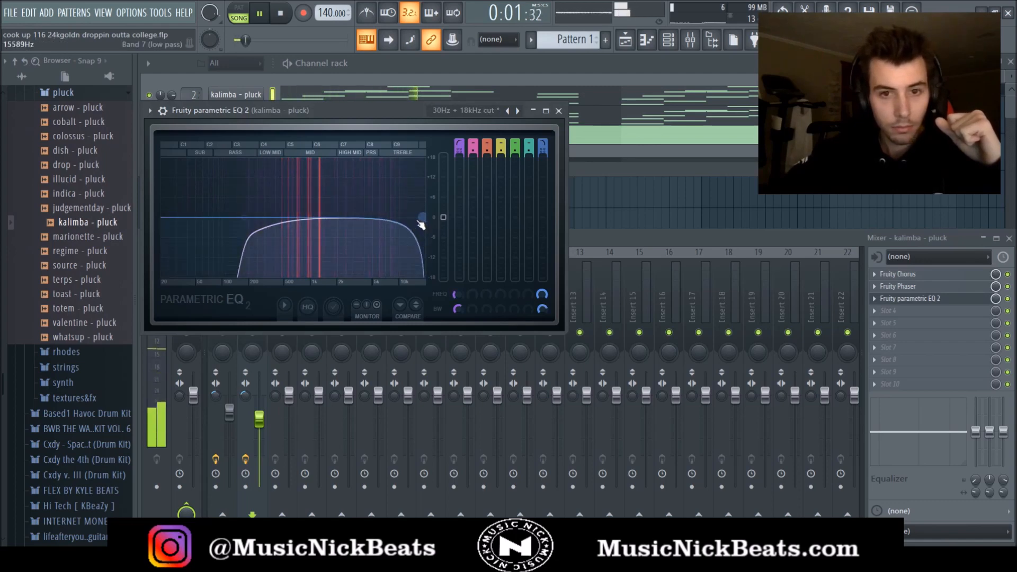
pyautogui.click(558, 110)
# Raise the kalimba - pluck mixer level slightly and lower the vox - rhodes level
pyautogui.click(230, 414)
pyautogui.moveTo(259, 419)
pyautogui.mouseDown()
pyautogui.moveTo(230, 423)
pyautogui.moveTo(259, 431)
pyautogui.moveTo(259, 413)
pyautogui.mouseUp()
pyautogui.click(229, 422)
pyautogui.click(229, 422)
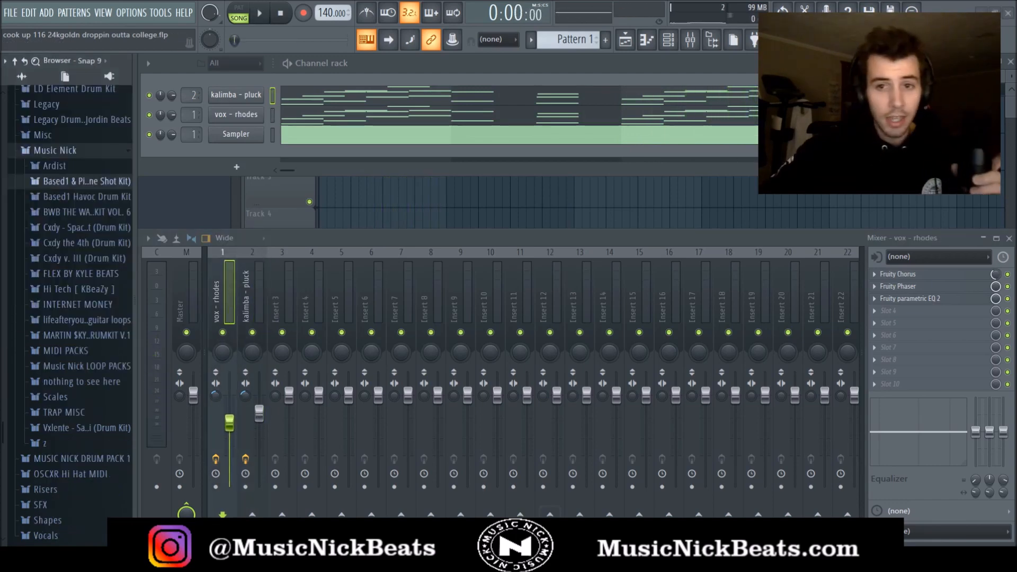
# Load the Keys - Babe preset from the ETrou - Cosmic Electra Bank in the ElectraX channel
pyautogui.click(58, 181)
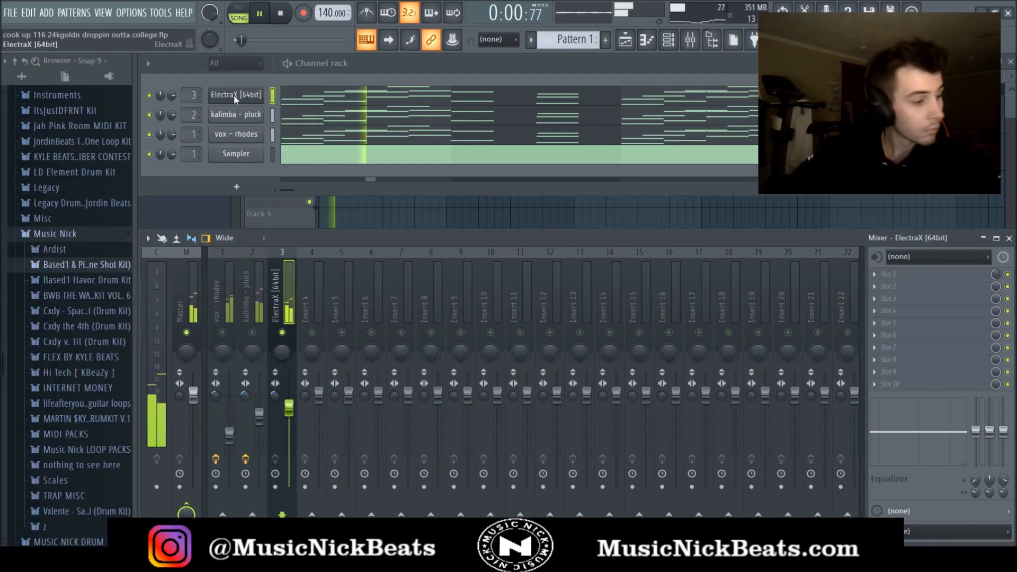
pyautogui.click(236, 95)
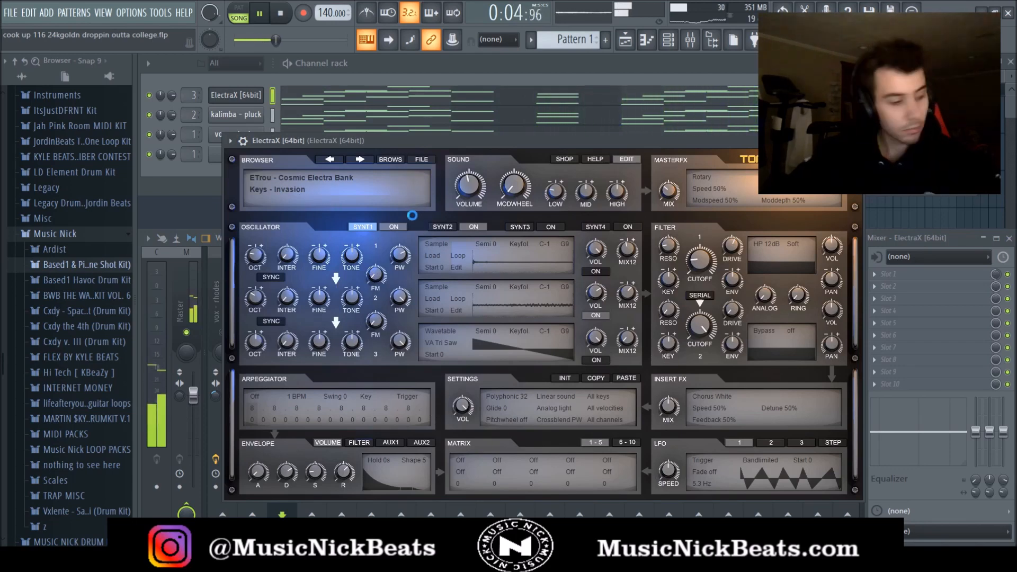
pyautogui.click(275, 208)
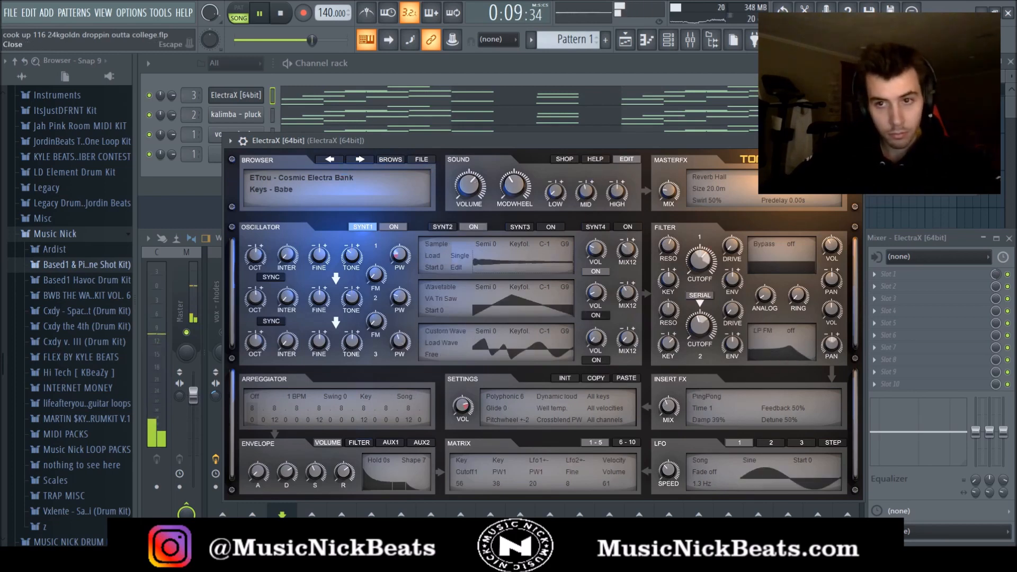
pyautogui.click(855, 141)
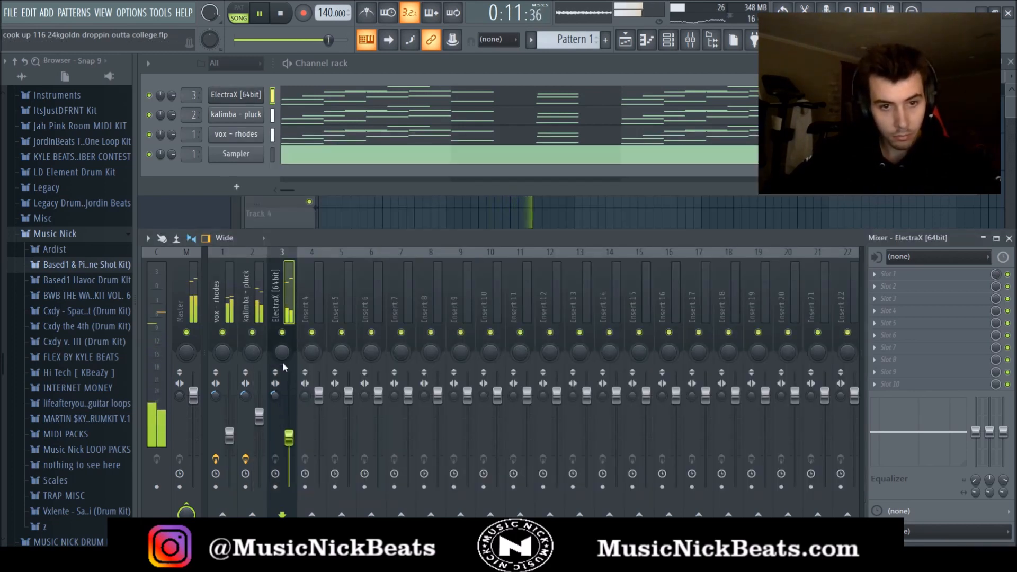
# Load the Lead - Mister Flute patch from the goods directory in Omnisphere
pyautogui.scroll(-3, 284, 373)
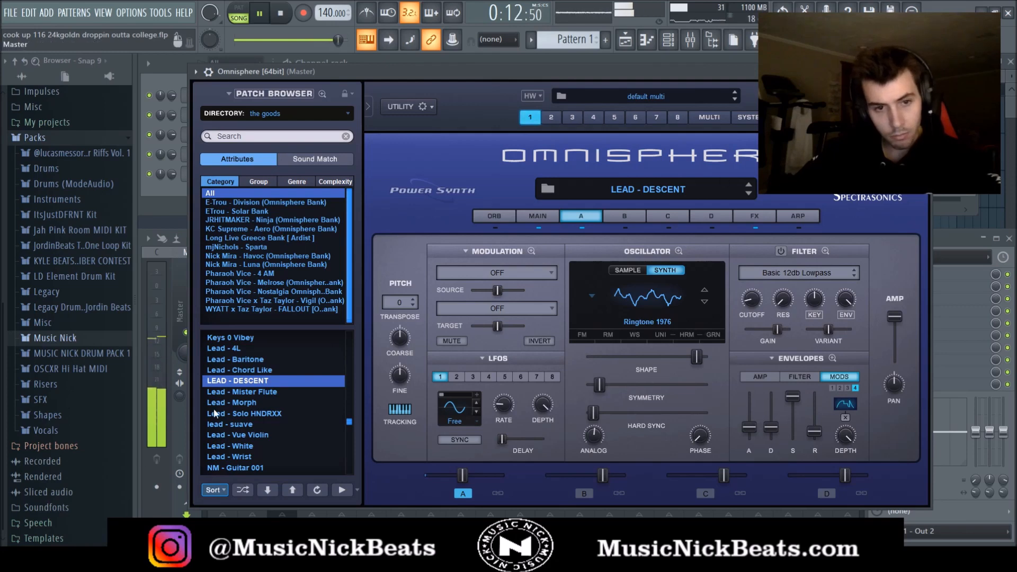
pyautogui.click(236, 392)
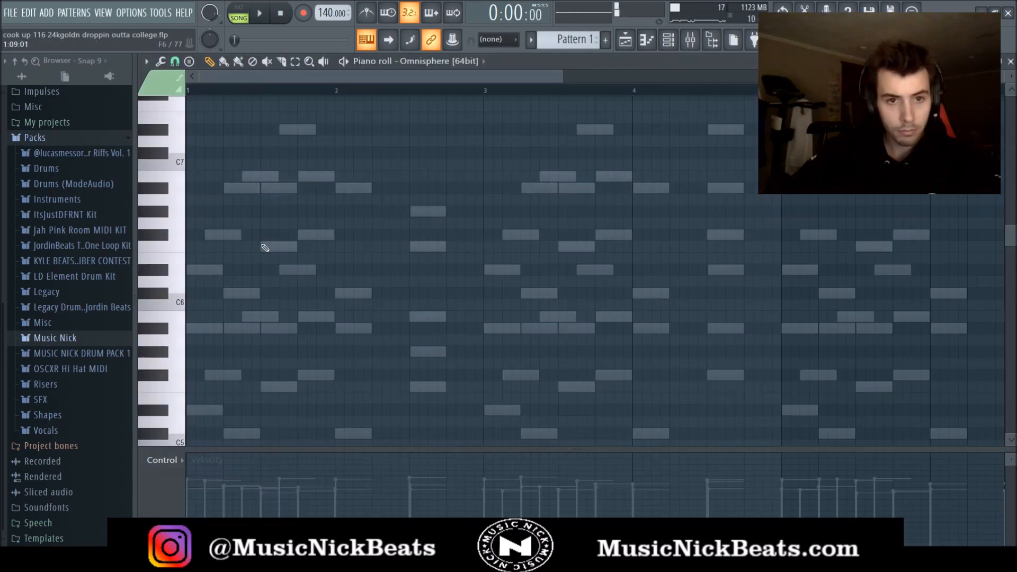
# Place an F6 note in the middle of bar 1 of the Omnisphere pattern and a short A#5 just before it
pyautogui.moveTo(262, 188); pyautogui.dragTo(262, 248)
pyautogui.press('space')
pyautogui.press('space')
pyautogui.click(244, 329)
pyautogui.press('space')
pyautogui.press('space')
pyautogui.moveTo(278, 329); pyautogui.dragTo(242, 324)
pyautogui.press('space')
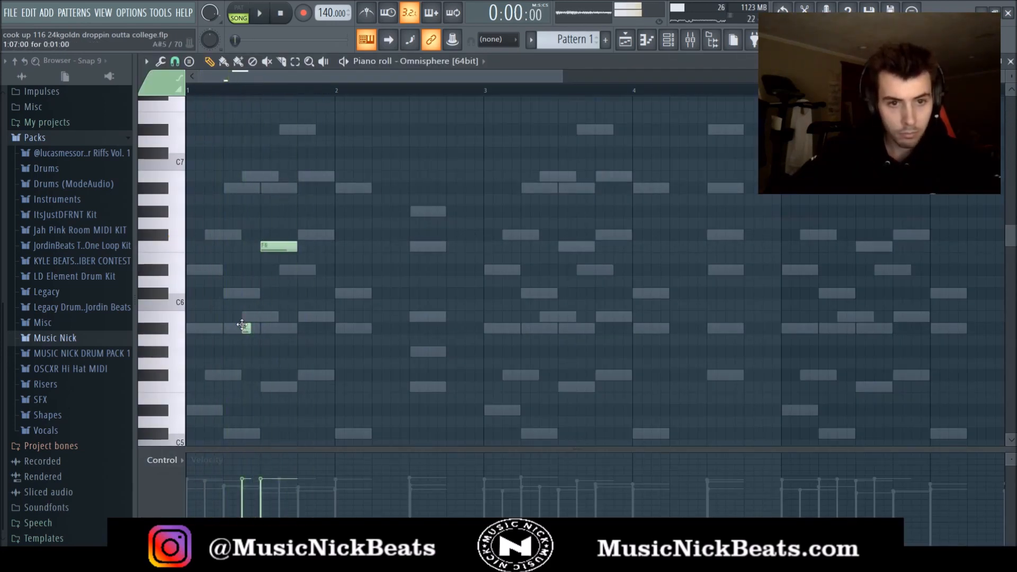
pyautogui.keyDown('ctrl'); pyautogui.scroll(4, 249, 334); pyautogui.keyUp('ctrl')
pyautogui.press('space')
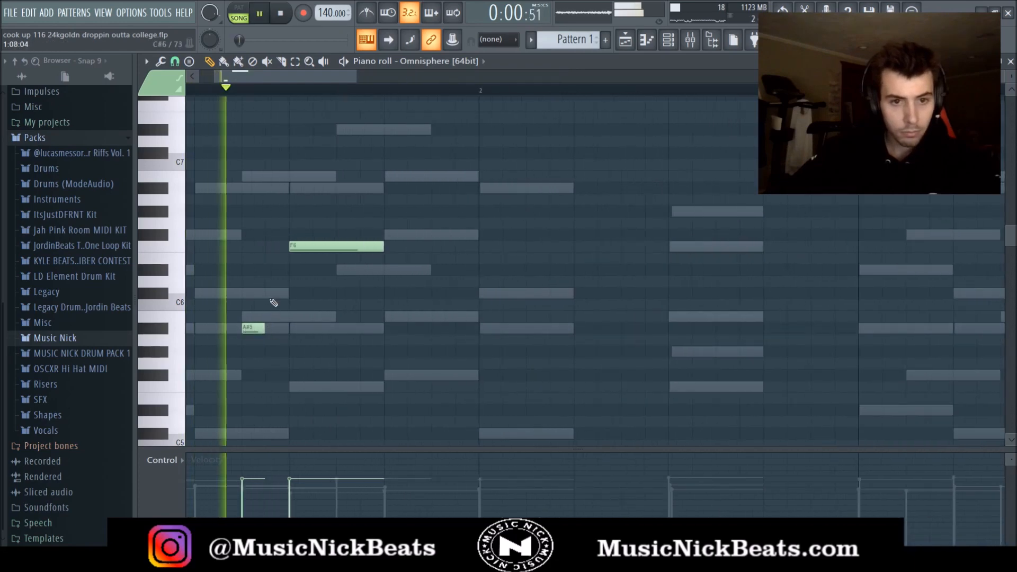
# Add short C#6, C#5 and F#5 notes around the A#5 to form a rising run into the F6
pyautogui.click(272, 294)
pyautogui.press('space')
pyautogui.scroll(-3, 243, 364)
pyautogui.click(204, 363)
pyautogui.click(228, 304)
pyautogui.press('space')
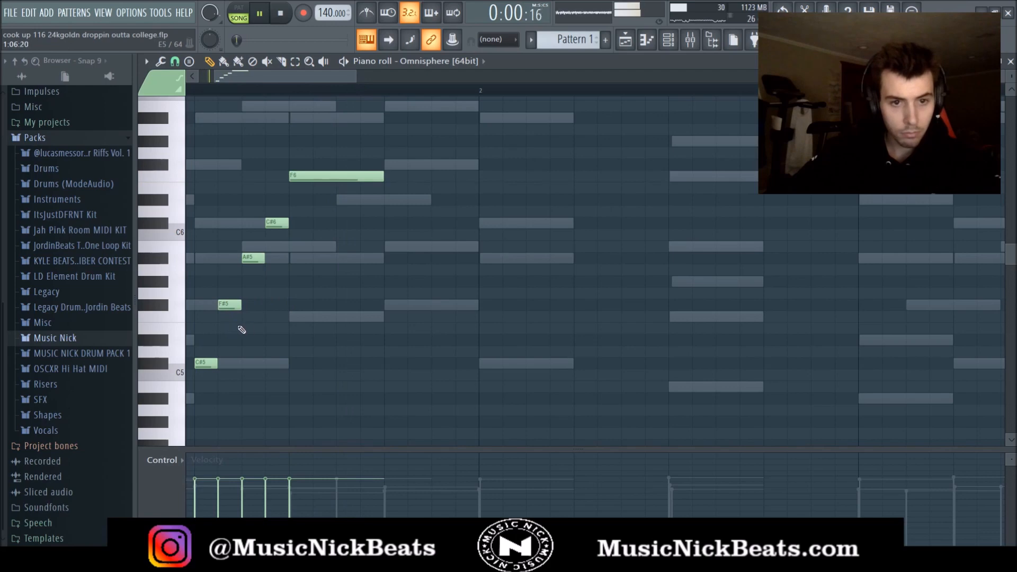
# Shrink the four-note run to half its length and move it so it ends directly before the F6 note
pyautogui.moveTo(195, 402); pyautogui.dragTo(335, 195)
pyautogui.press('space')
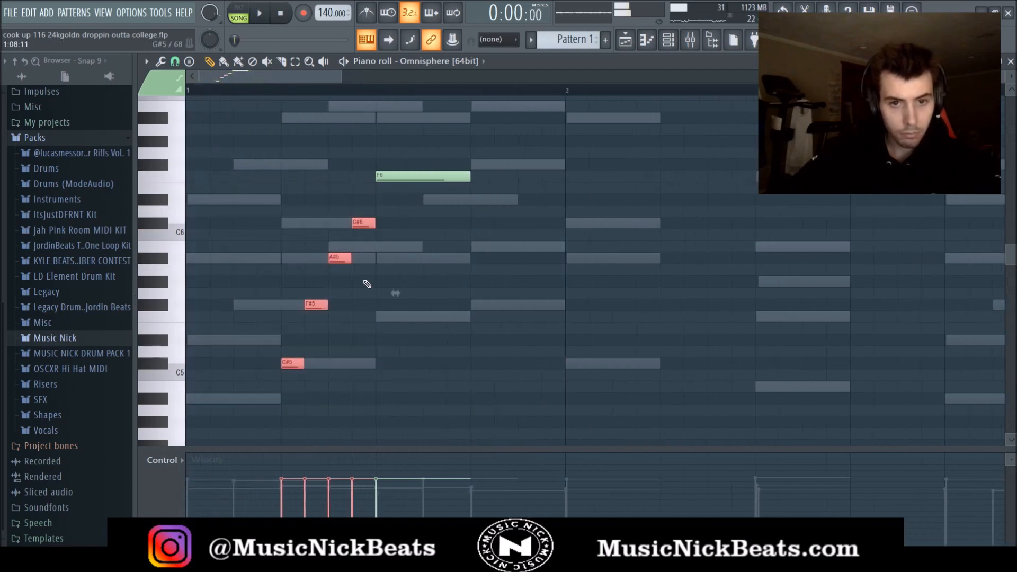
pyautogui.moveTo(395, 295); pyautogui.dragTo(349, 299)
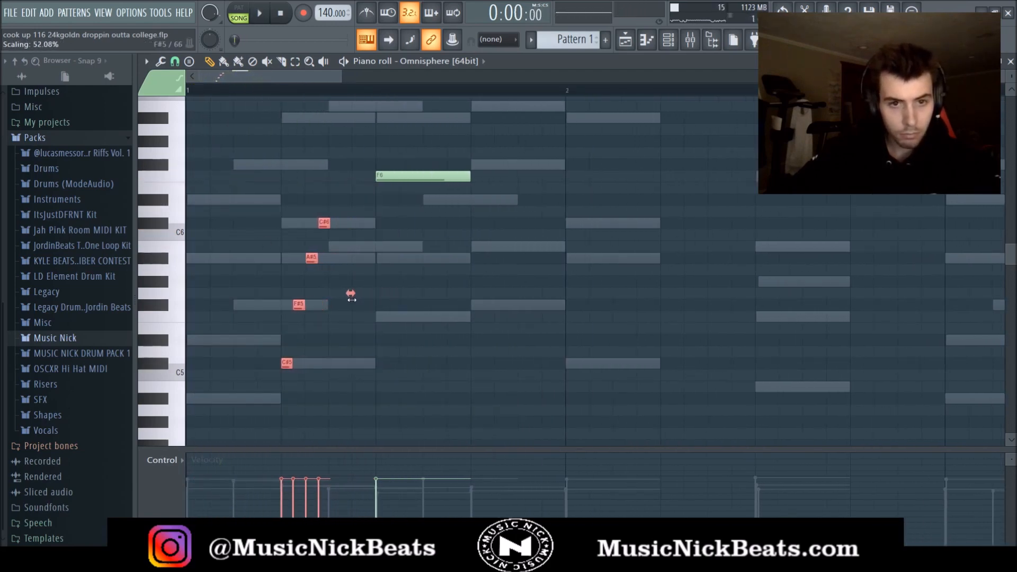
pyautogui.moveTo(319, 226); pyautogui.dragTo(367, 227)
pyautogui.press('space')
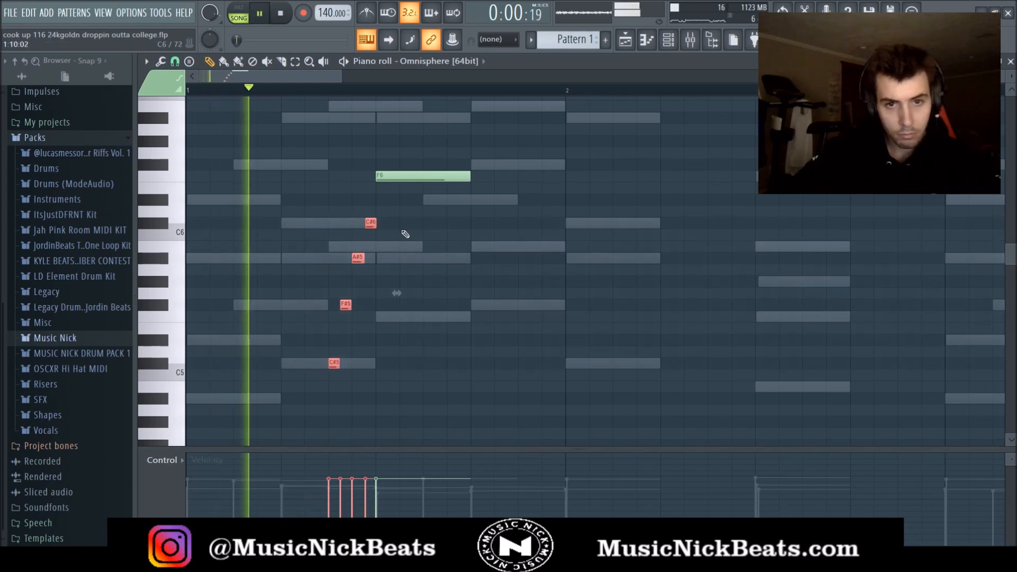
# Listen to the Omnisphere pattern in the song and close its piano roll
pyautogui.scroll(4, 335, 233)
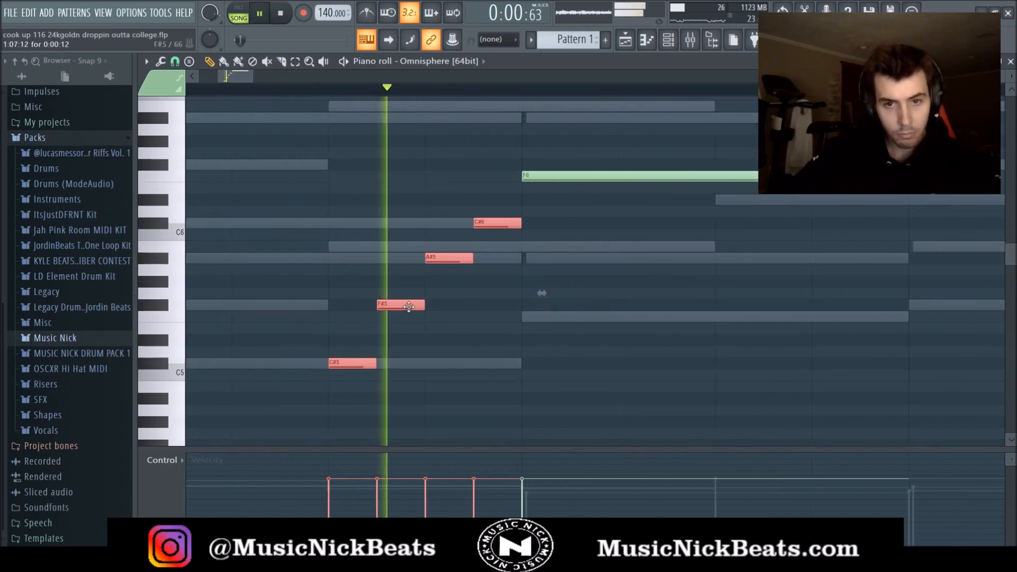
pyautogui.press('space')
pyautogui.press('space')
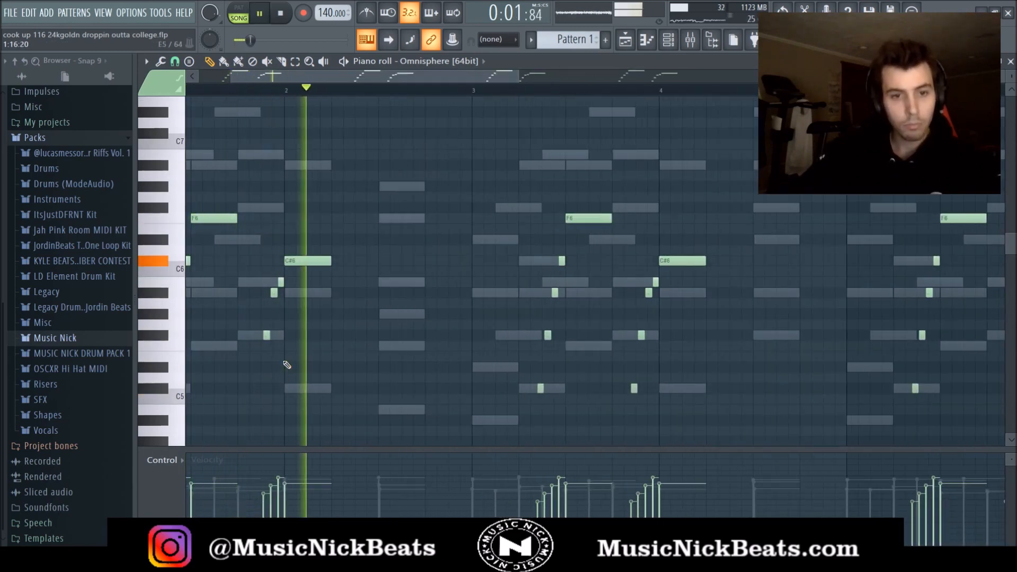
pyautogui.press('space')
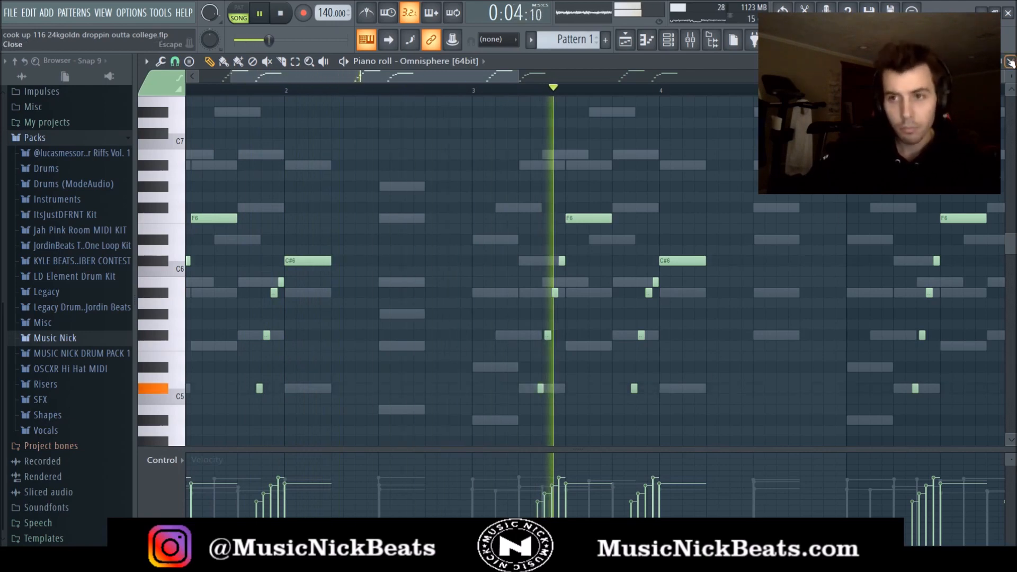
pyautogui.press('Escape')
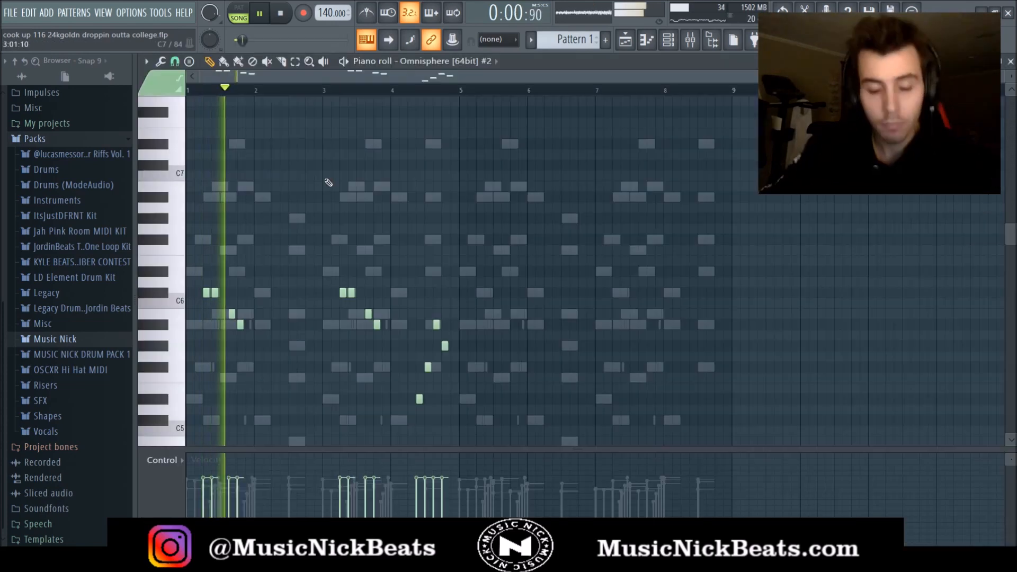
# Randomize the velocities of all notes in the Omnisphere #2 pattern
pyautogui.hotkey('ctrl', 'a')
pyautogui.hotkey('alt', 'r')
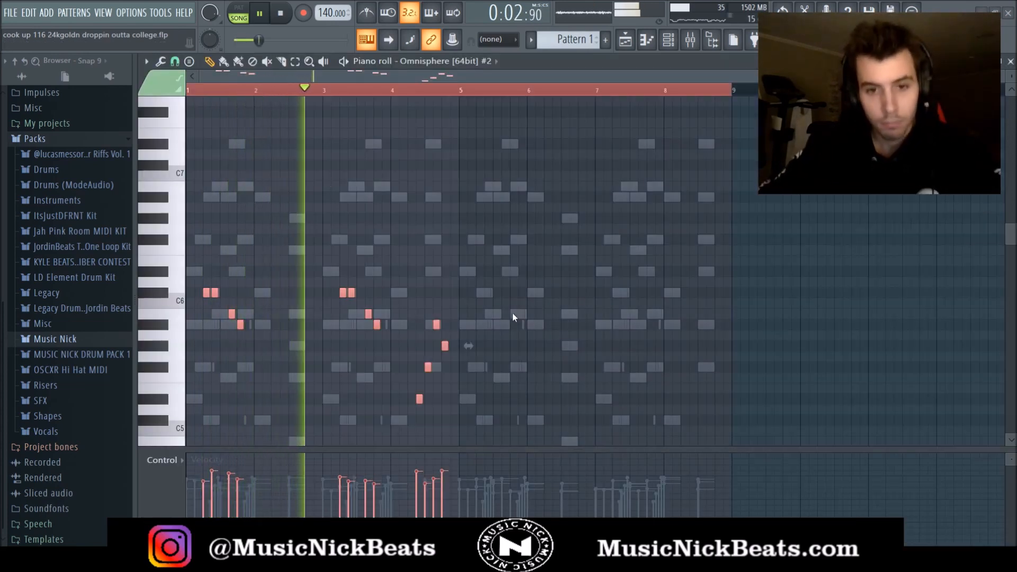
pyautogui.moveTo(469, 348); pyautogui.dragTo(471, 354)
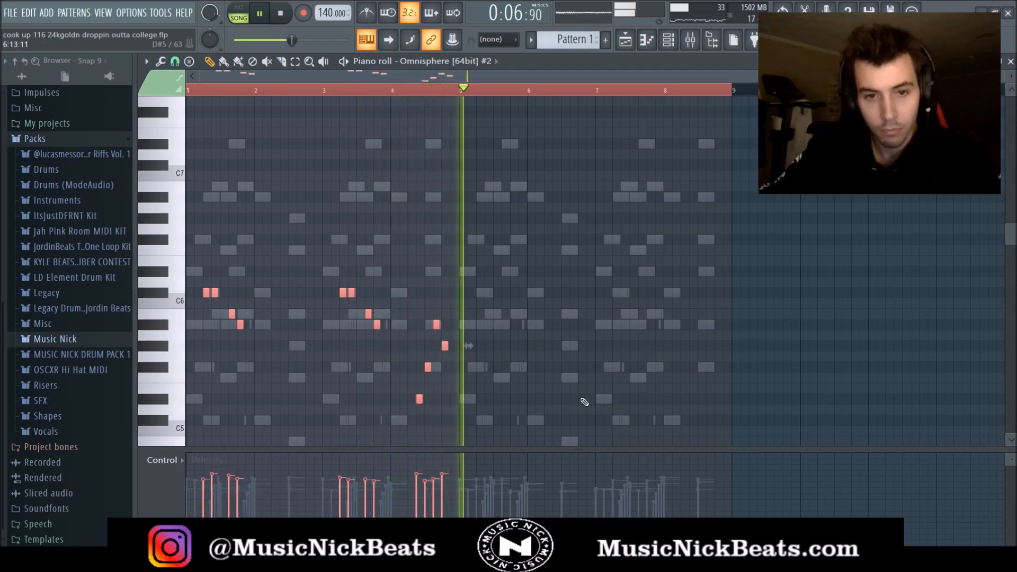
pyautogui.hotkey('ctrl', 'Up')
pyautogui.hotkey('ctrl', 'Down')
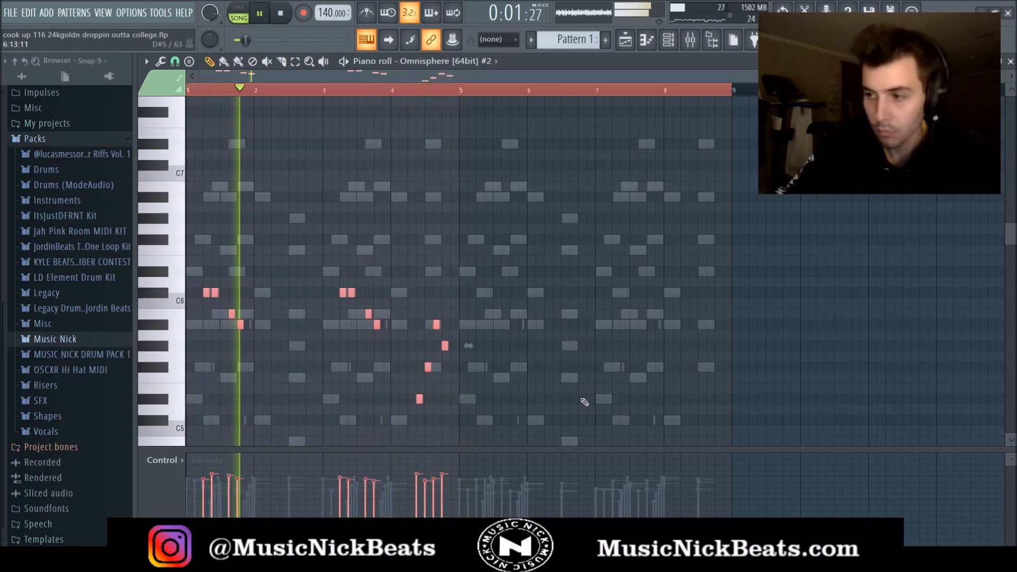
# Duplicate the four-bar Omnisphere #2 counter-melody into bars 5 to 8 and close the piano roll
pyautogui.scroll(-3, 351, 295)
pyautogui.moveTo(675, 96); pyautogui.dragTo(461, 98)
pyautogui.hotkey('ctrl', 'b')
pyautogui.keyDown('ctrl'); pyautogui.click(470, 106); pyautogui.keyUp('ctrl')
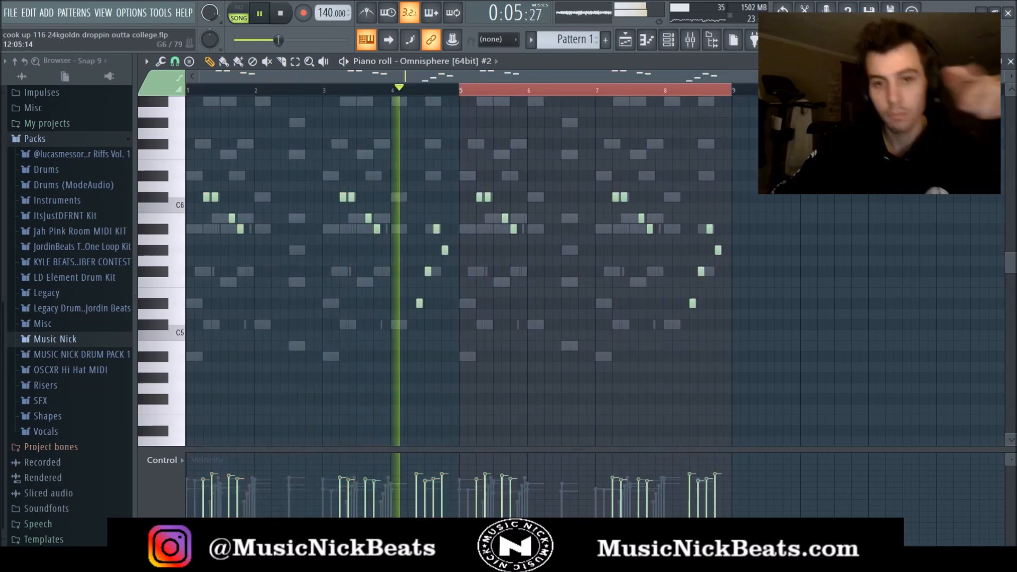
pyautogui.click(1010, 62)
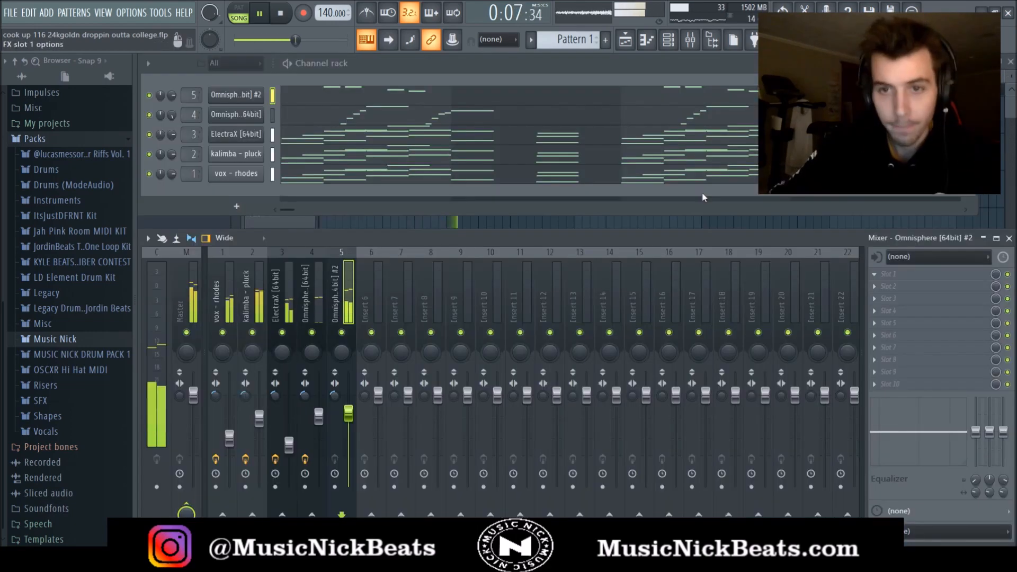
# Load HalfTime in the first effect slot of the Master track and play the song through it
pyautogui.click(898, 274)
pyautogui.click(539, 180)
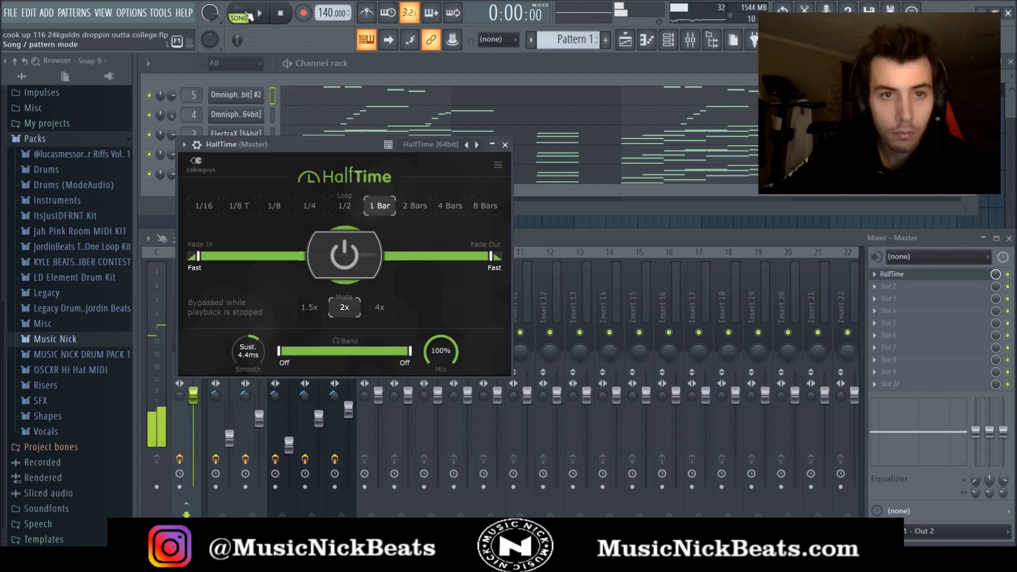
pyautogui.click(259, 13)
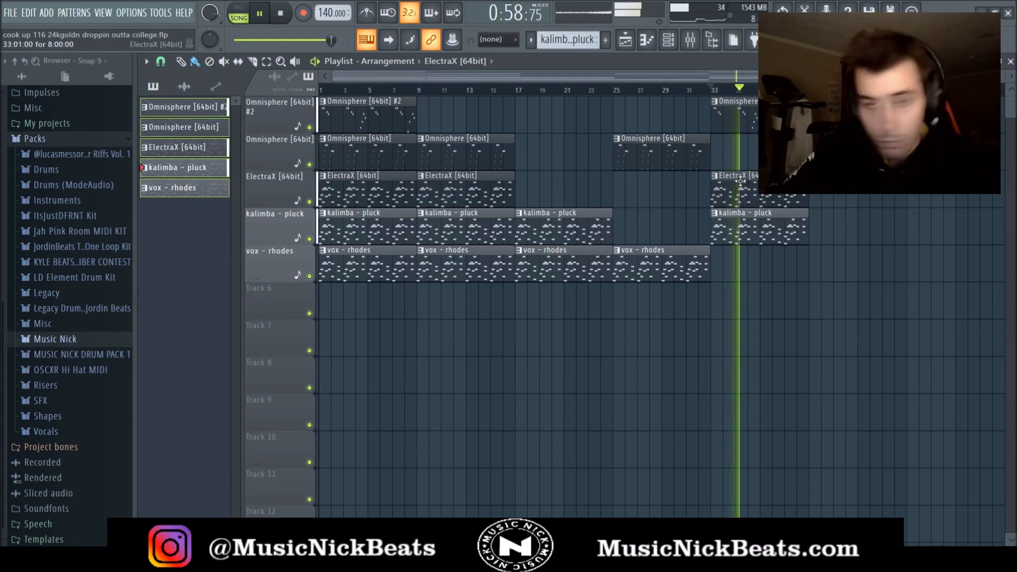
# Copy the opening eight-bar block of clips to bar 41 and add a HalfTime mix level automation clip beneath it
pyautogui.moveTo(384, 324); pyautogui.dragTo(318, 98)
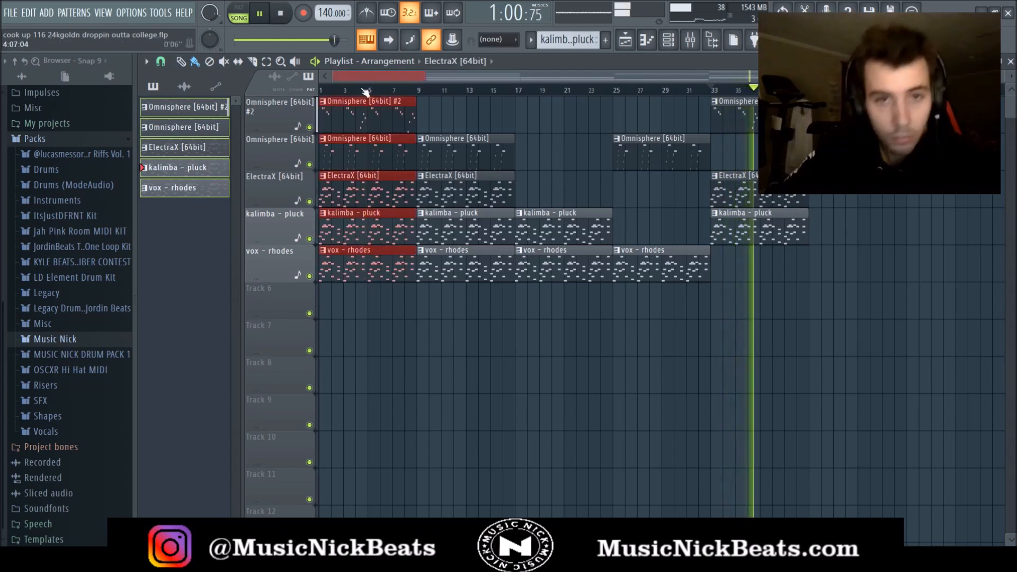
pyautogui.moveTo(969, 218); pyautogui.dragTo(868, 217)
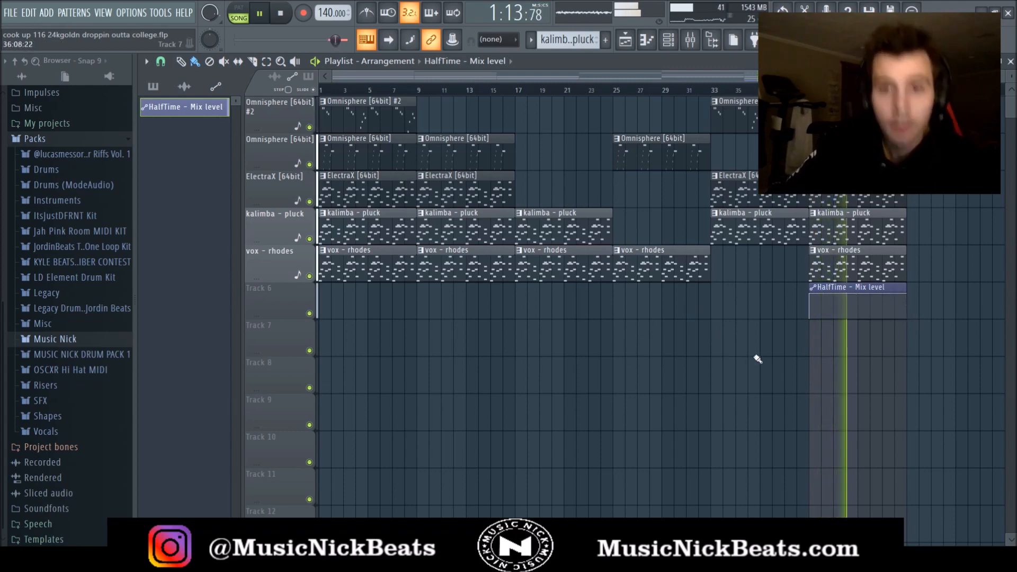
pyautogui.scroll(-1, 710, 347)
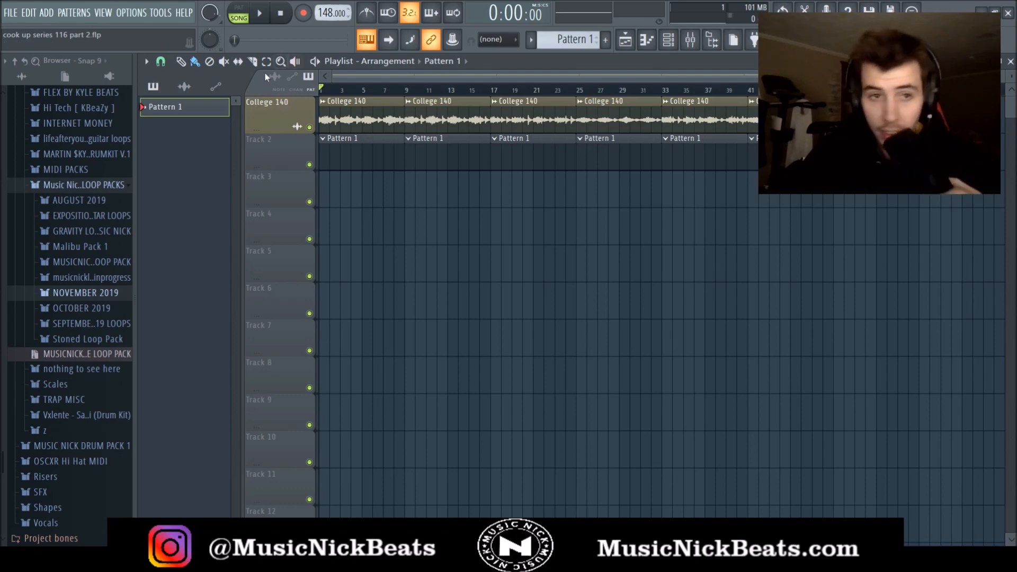
# Examine the time-stretching and pitch settings of the College 140 sample, close them and play the loop
pyautogui.doubleClick(338, 103)
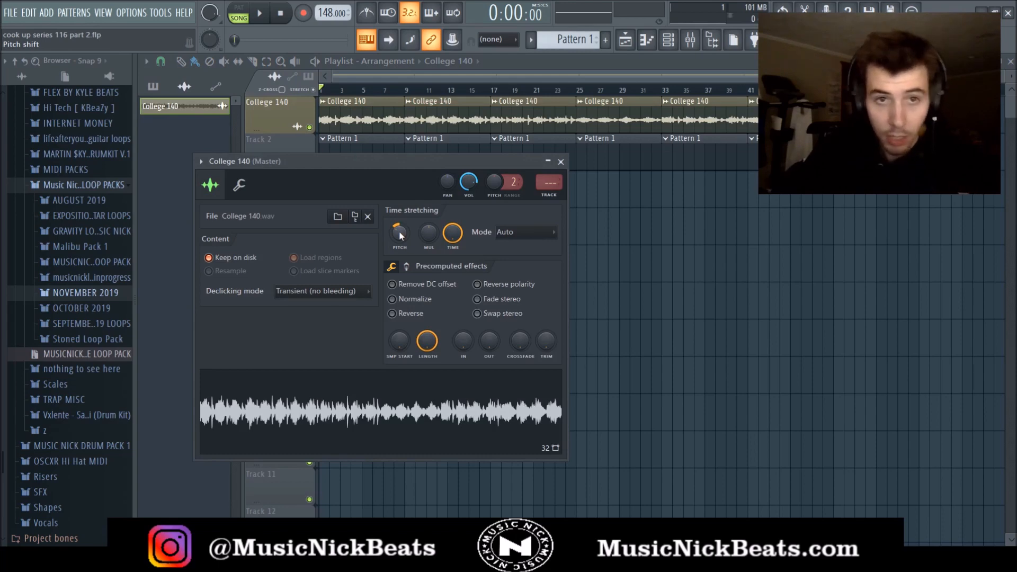
pyautogui.click(560, 162)
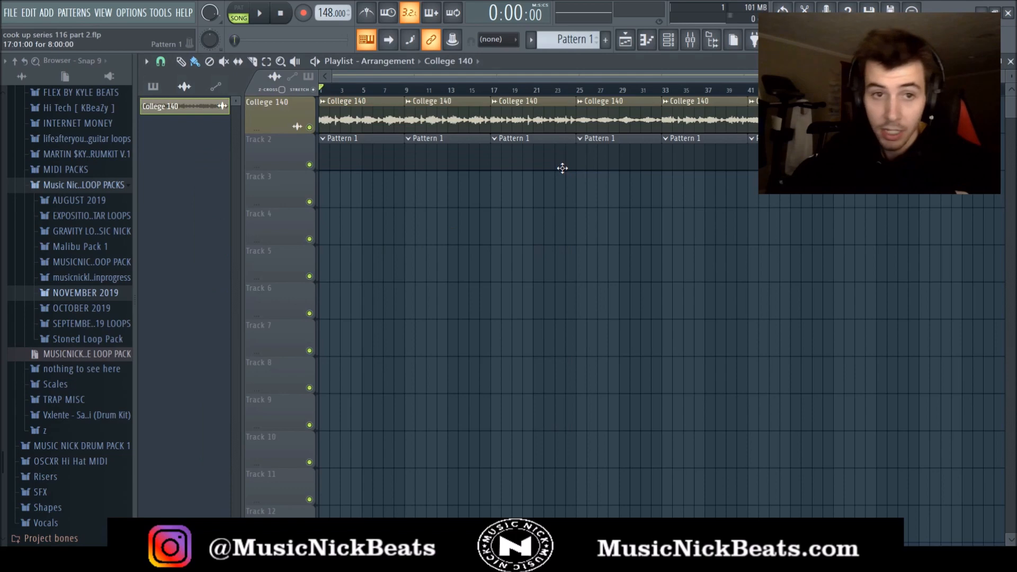
pyautogui.click(260, 15)
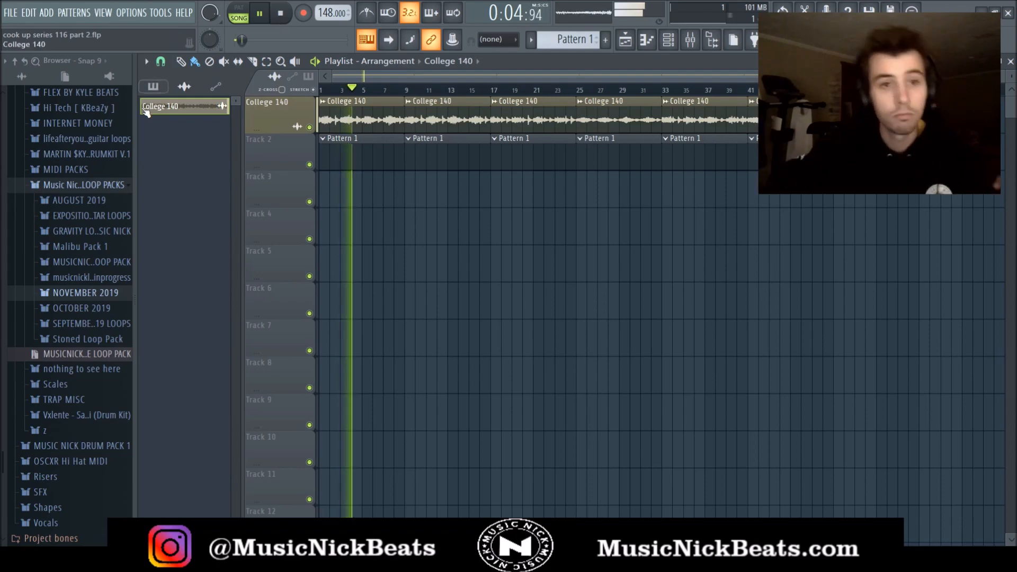
# Route the College 140 channel to mixer insert 1
pyautogui.click(690, 39)
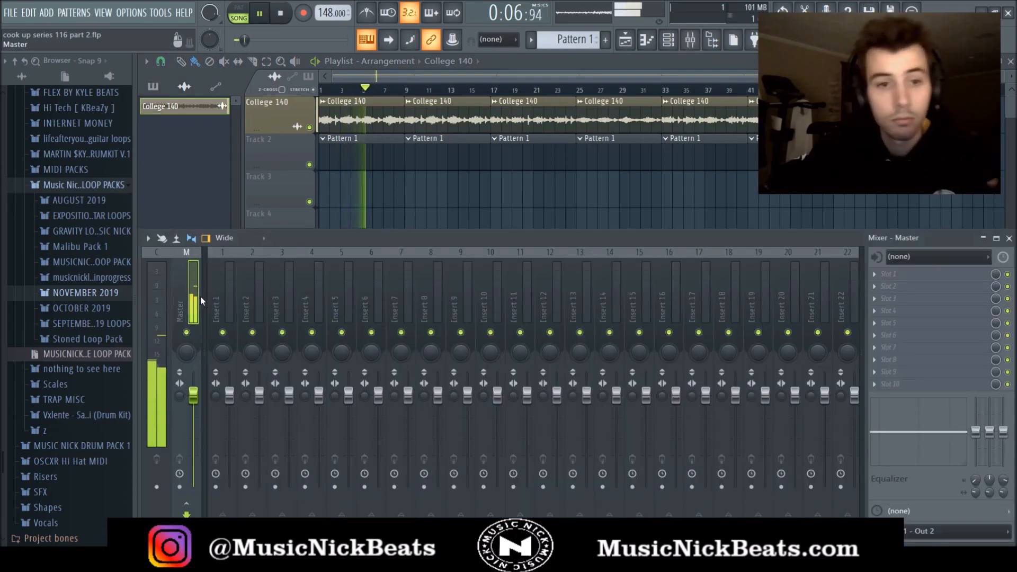
pyautogui.click(232, 308)
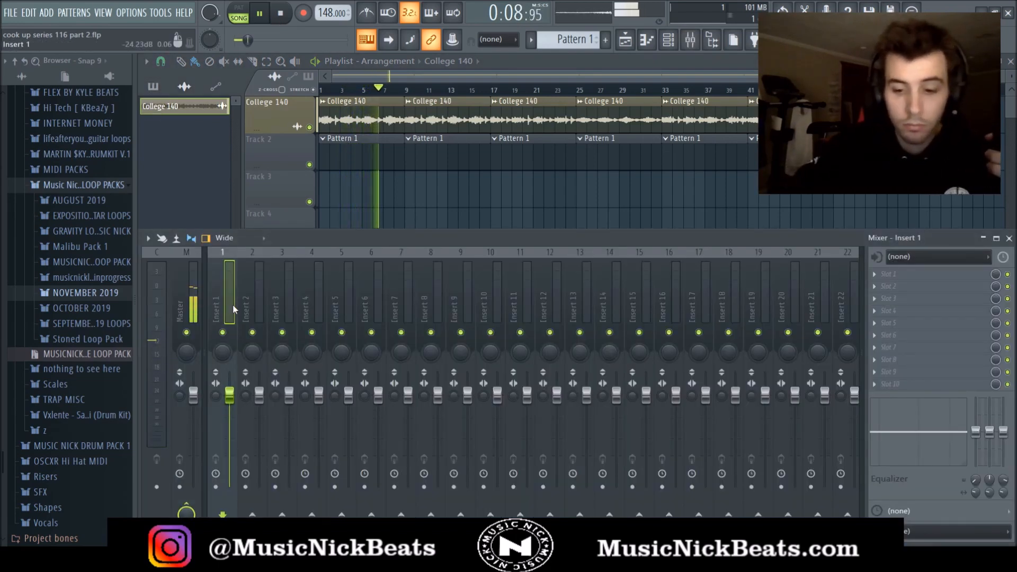
pyautogui.hotkey('ctrl', 'l')
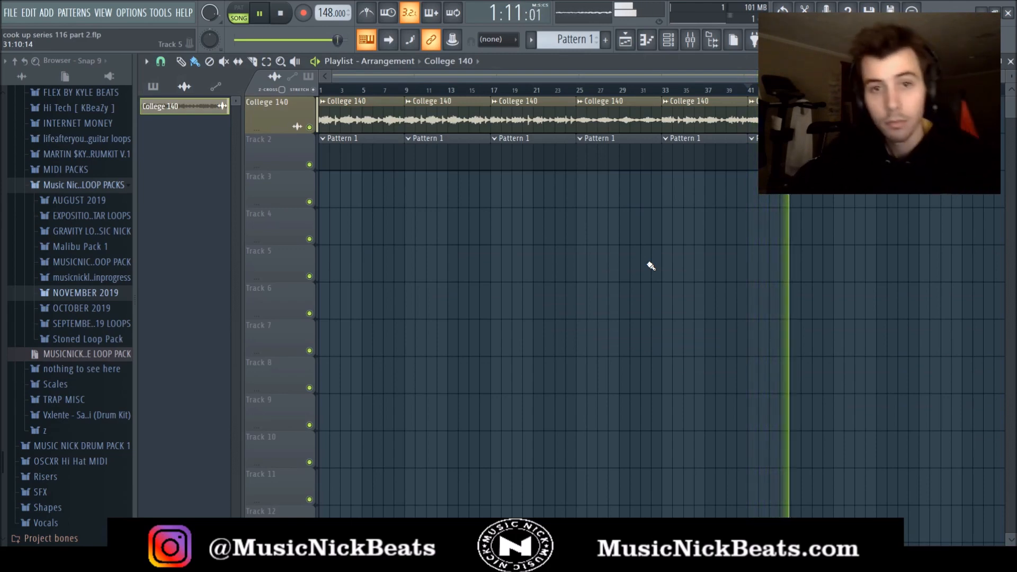
# Apply the 30Hz + 18kHz cut preset in College 140's Fruity parametric EQ 2 and raise the low cut while playing from bar 41
pyautogui.click(282, 13)
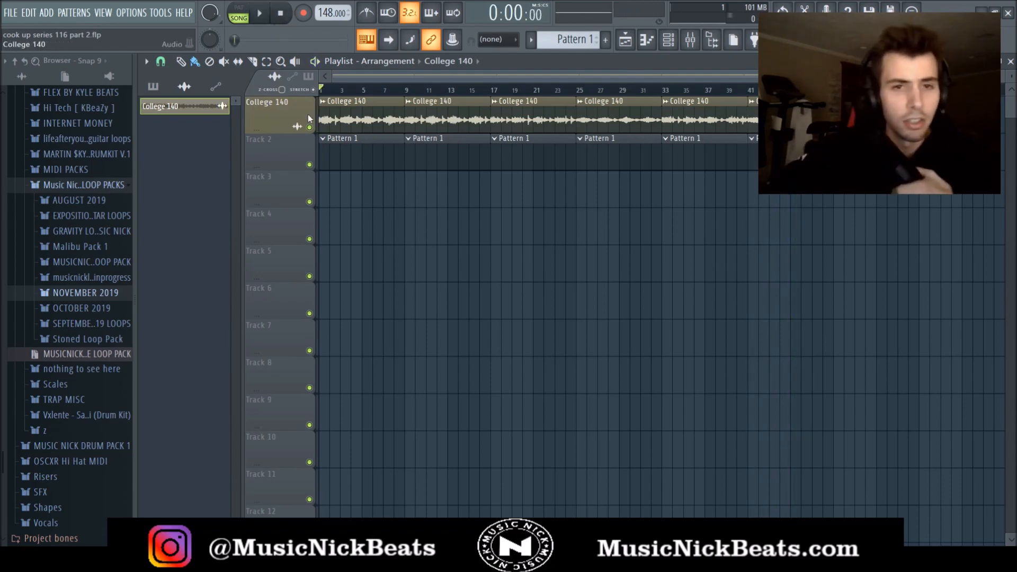
pyautogui.click(752, 90)
pyautogui.click(690, 40)
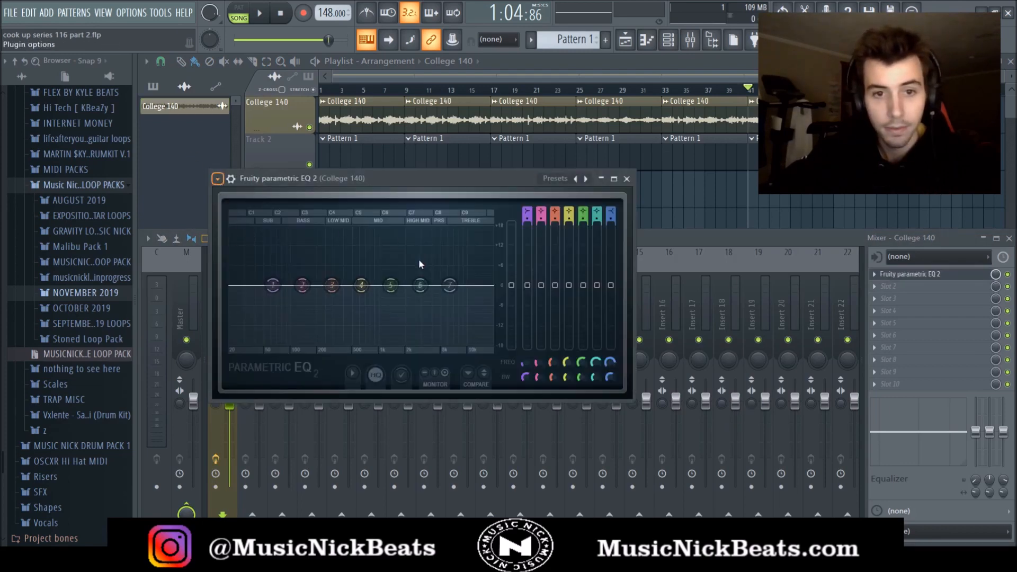
pyautogui.click(411, 276)
pyautogui.press('space')
pyautogui.moveTo(246, 287); pyautogui.dragTo(306, 292)
pyautogui.scroll(3, 292, 287)
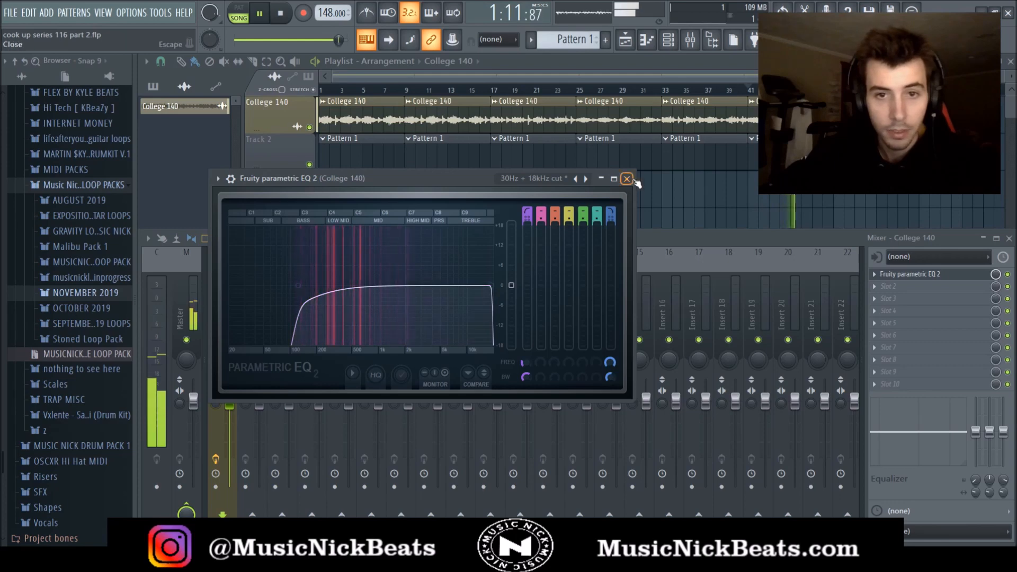
# Return the song position to bar 1 and open the channel rack and mixer
pyautogui.click(324, 91)
pyautogui.click(669, 42)
pyautogui.click(670, 43)
pyautogui.click(690, 46)
# Filter the Closed Cymbol insert with Fruity parametric EQ 2, cutting its low end and adjusting the high cut
pyautogui.click(909, 274)
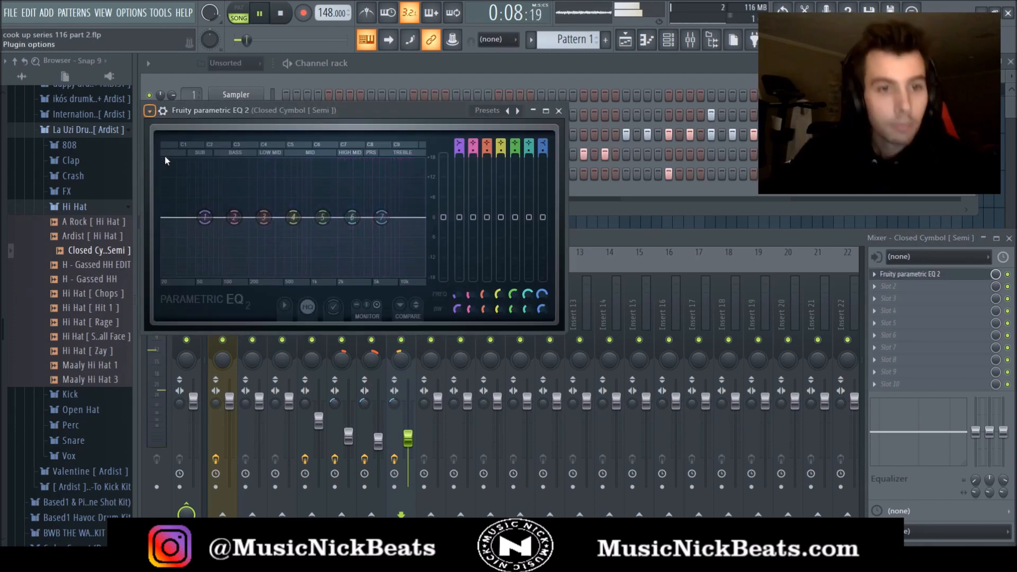
pyautogui.click(339, 210)
pyautogui.scroll(4, 176, 217)
pyautogui.moveTo(176, 218); pyautogui.dragTo(291, 217)
pyautogui.scroll(4, 422, 217)
pyautogui.moveTo(423, 217); pyautogui.dragTo(428, 218)
pyautogui.moveTo(302, 218); pyautogui.dragTo(261, 222)
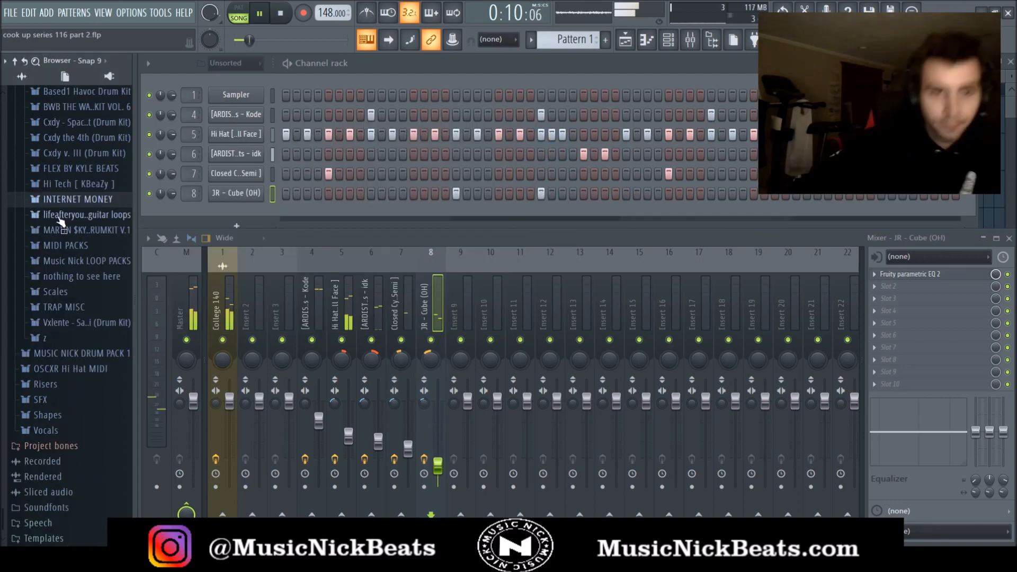
# Search the Music Nick folder under Packs for more drum kit samples
pyautogui.scroll(5, 76, 142)
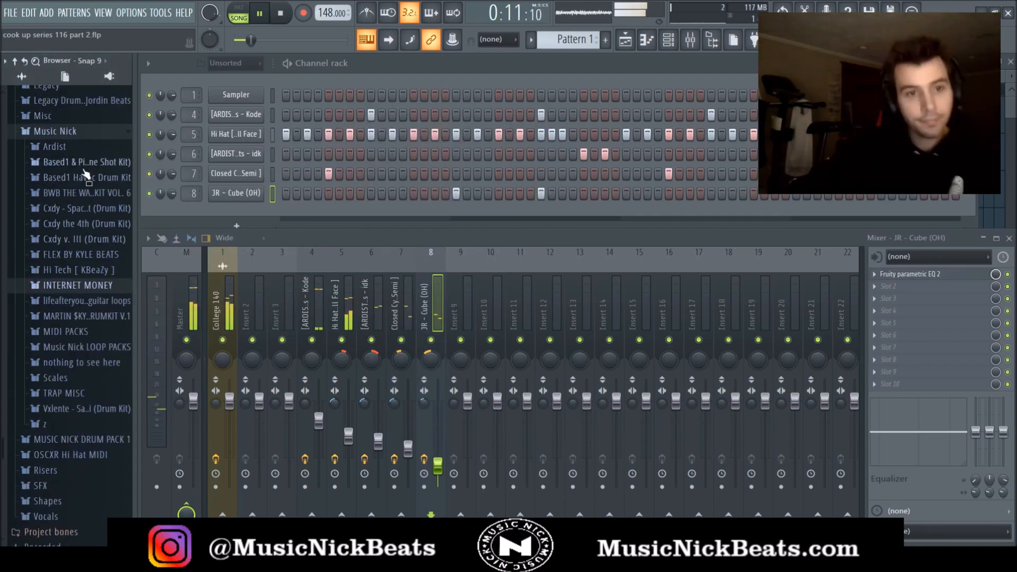
pyautogui.click(73, 137)
pyautogui.click(70, 141)
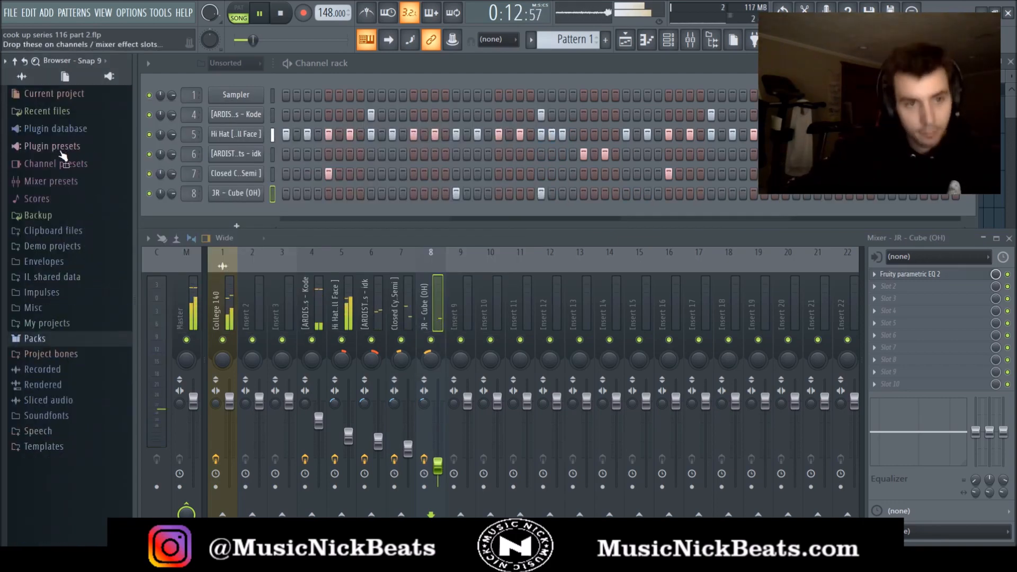
pyautogui.click(51, 340)
pyautogui.scroll(-4, 63, 305)
pyautogui.scroll(-1, 63, 313)
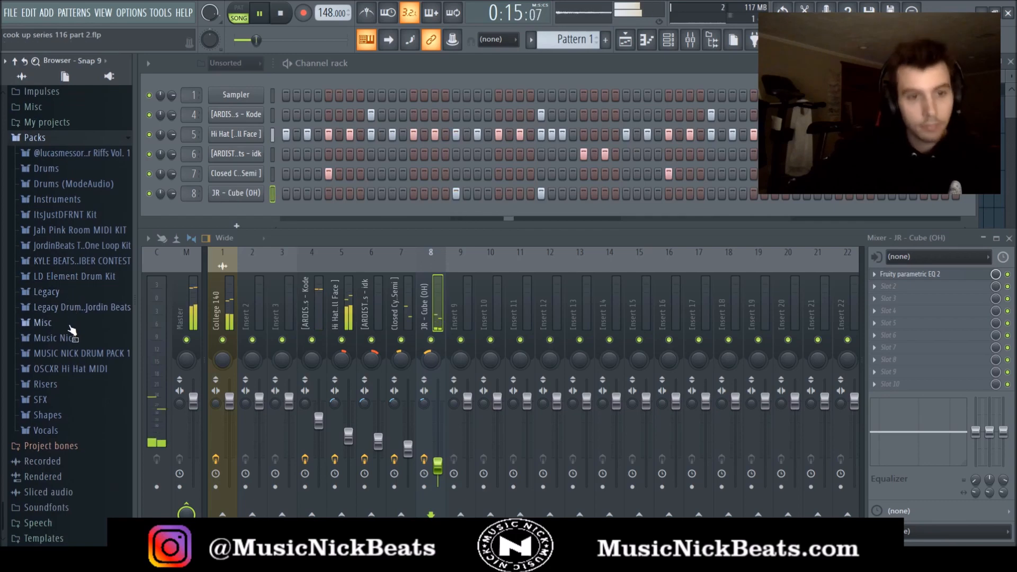
pyautogui.click(73, 337)
pyautogui.scroll(-5, 76, 327)
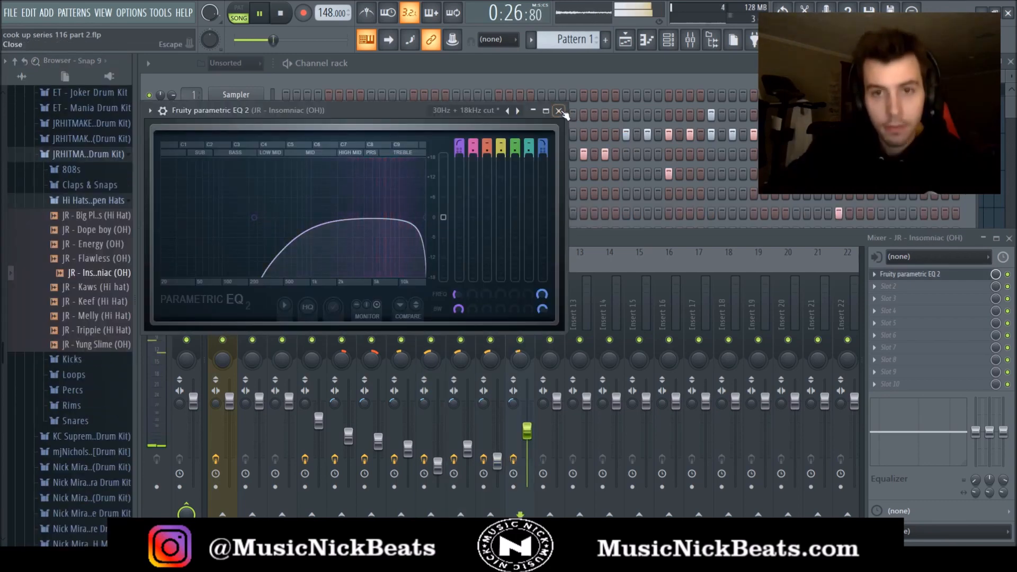
# Close the JR - Insomniac (OH) equalizer and collapse the sample's hi-hat and drum kit folders in the browser
pyautogui.click(565, 109)
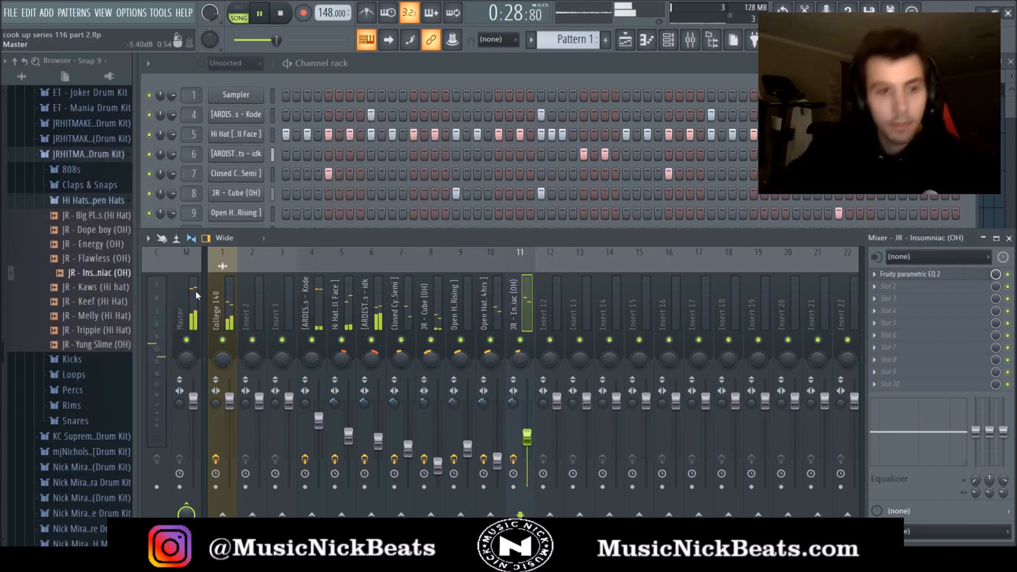
pyautogui.click(61, 200)
pyautogui.click(92, 154)
# Bring the channel rack and the mixer to the front together
pyautogui.click(339, 122)
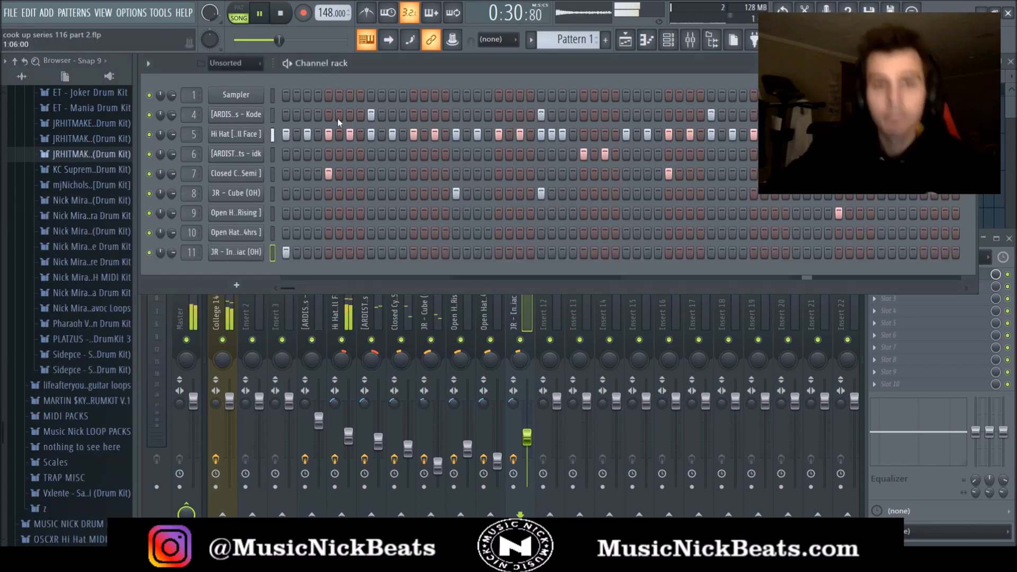
pyautogui.click(1014, 105)
pyautogui.press('F6')
pyautogui.press('F9')
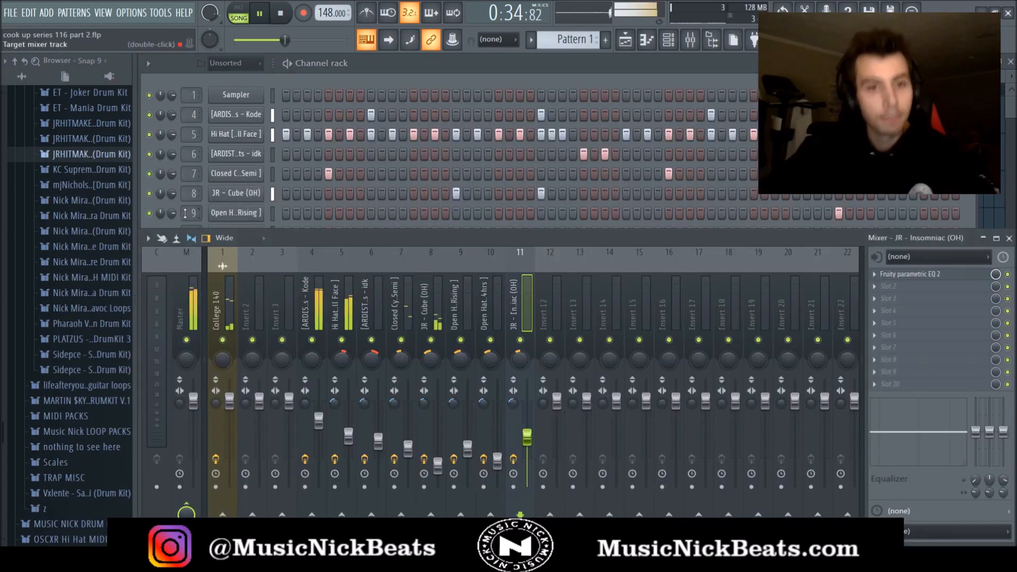
# Browse the Ardist drum kits in the Music Nick packs for snare samples
pyautogui.scroll(3, 80, 198)
pyautogui.click(67, 149)
pyautogui.scroll(4, 74, 185)
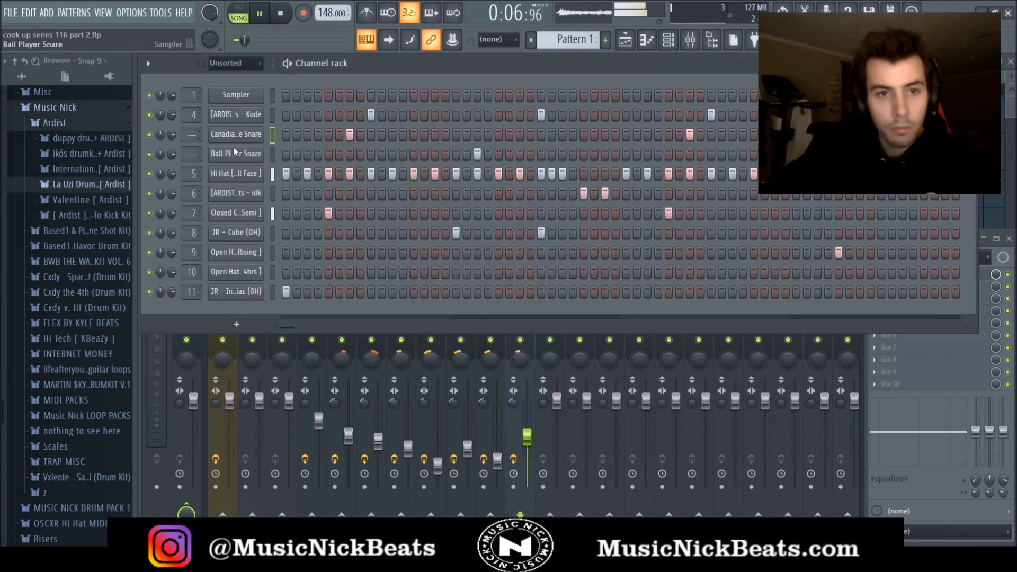
# Lower the velocity of the last Ball Player Snare note in the piano roll and duplicate bars 1–4 into bars 5–8
pyautogui.click(275, 154)
pyautogui.click(414, 455)
pyautogui.moveTo(481, 92); pyautogui.dragTo(189, 91)
pyautogui.hotkey('ctrl', 'b')
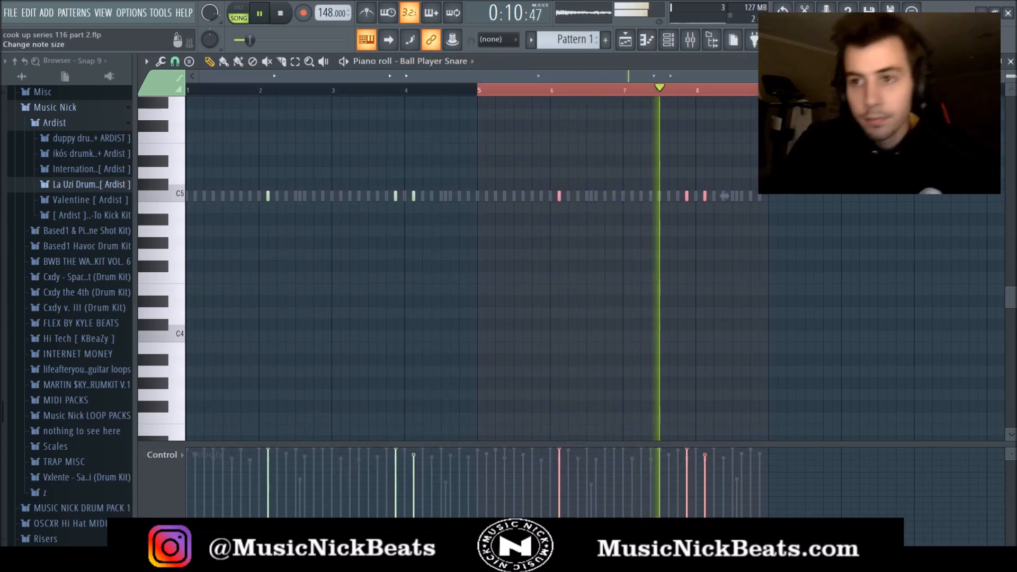
pyautogui.click(1010, 61)
# Check the levels of the Canadian Goose Snare and Ball Player Snare in the mixer and save the project
pyautogui.click(240, 136)
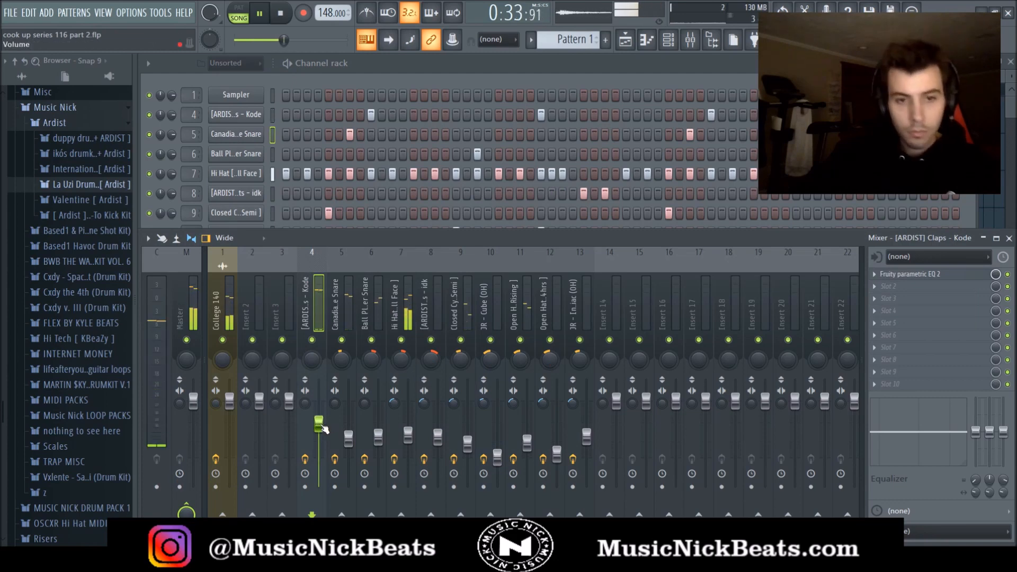
pyautogui.hotkey('ctrl', 's')
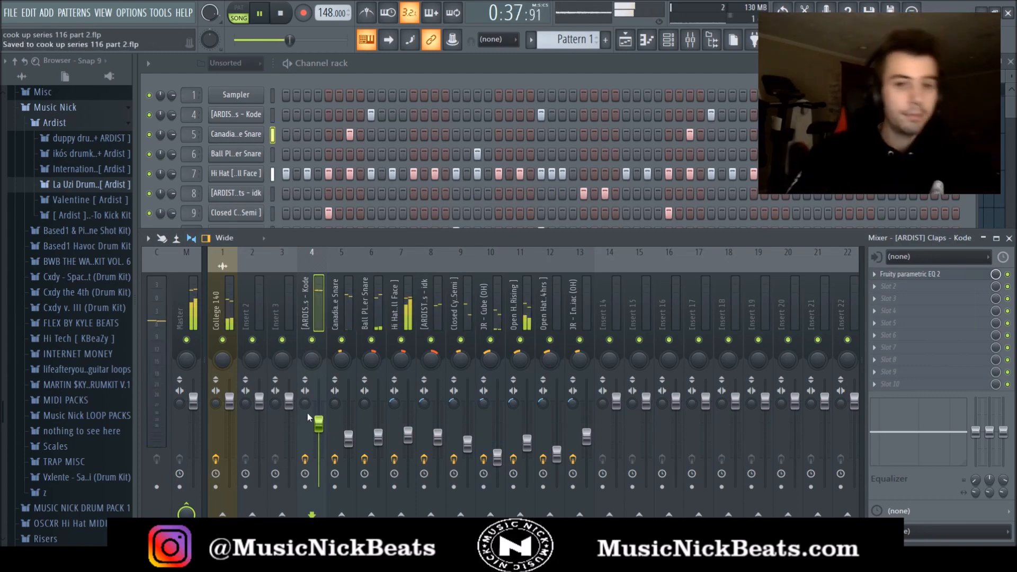
pyautogui.click(348, 439)
pyautogui.click(378, 438)
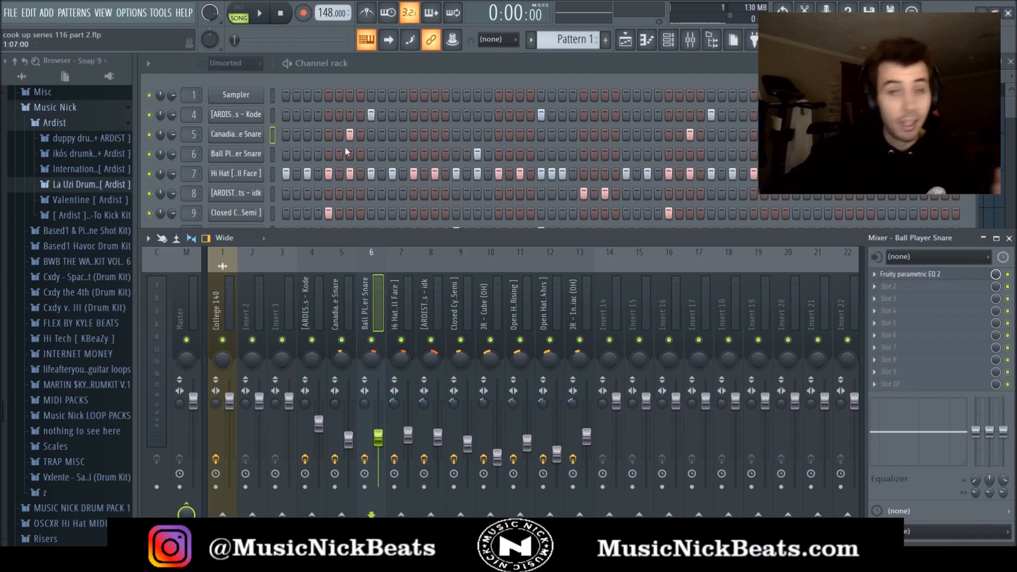
pyautogui.click(233, 311)
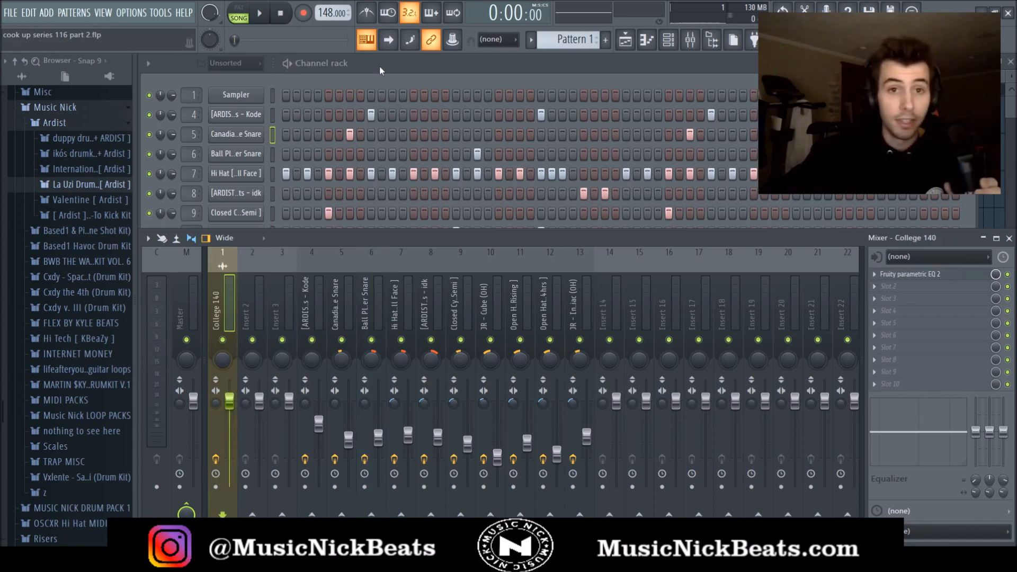
pyautogui.click(353, 181)
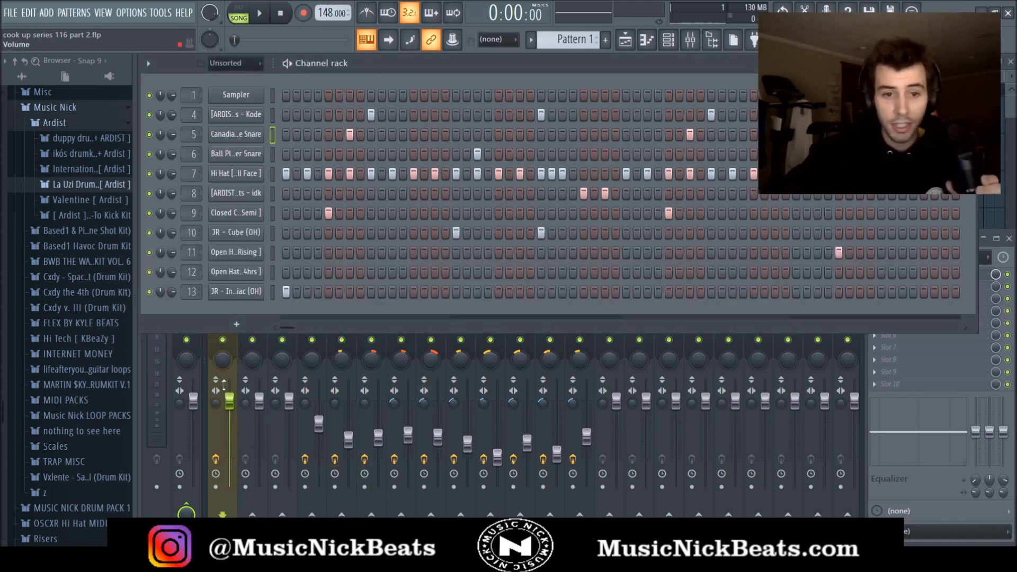
pyautogui.click(220, 444)
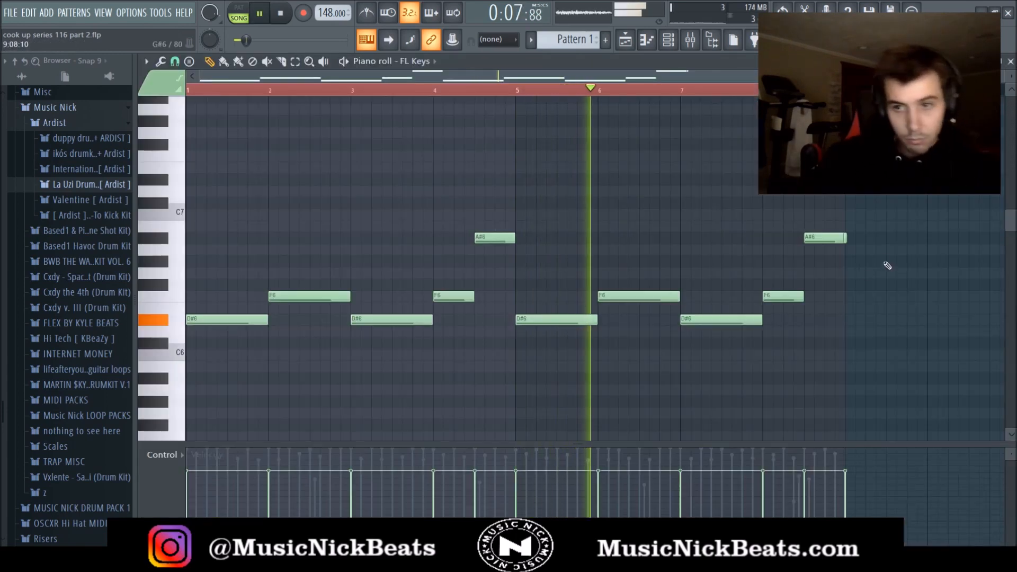
# Trim the last A#6 note of FL Keys to the end of bar 8 and move the 808's bar 4 note down to F5
pyautogui.click(846, 239)
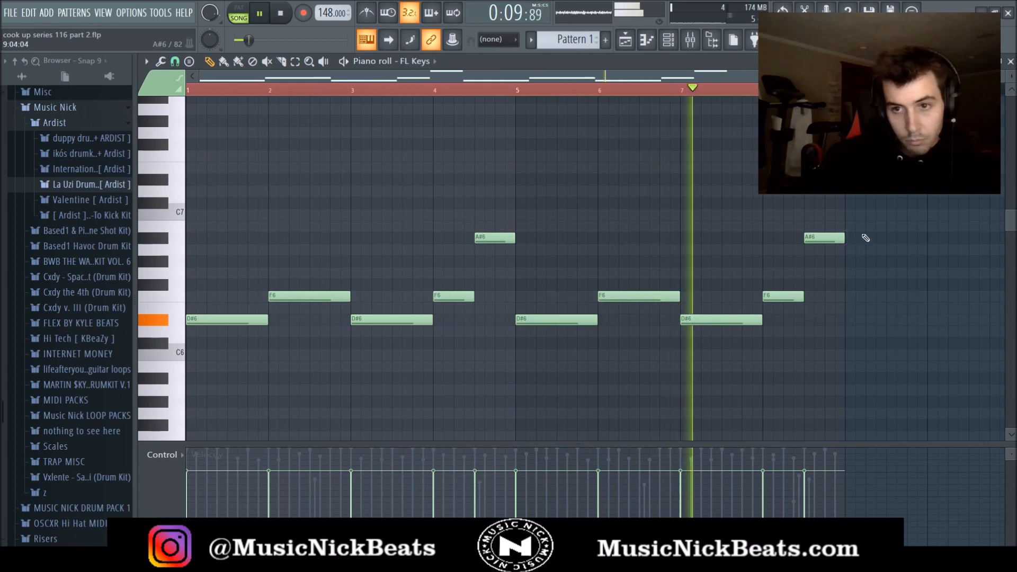
pyautogui.scroll(-1, 863, 236)
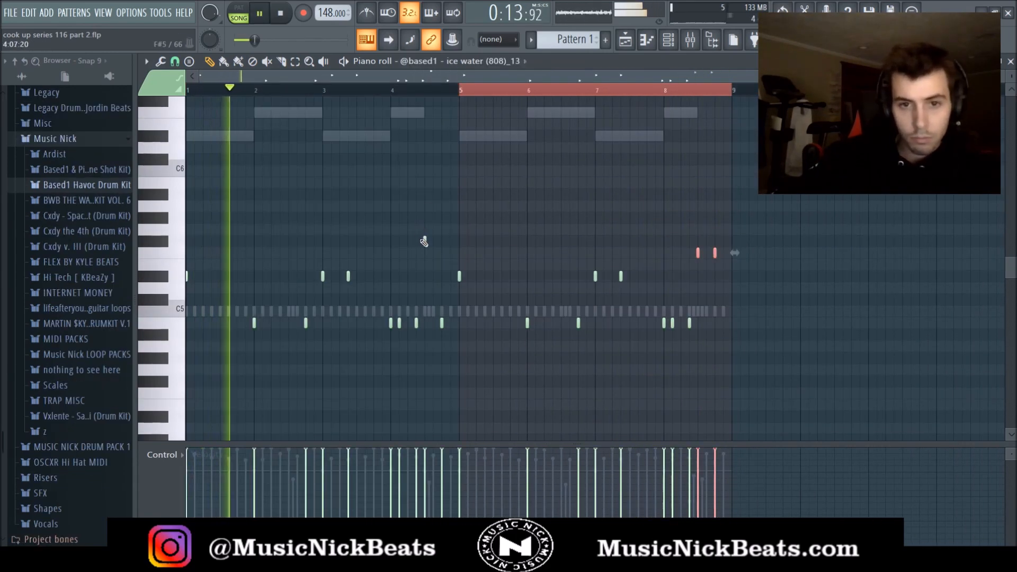
pyautogui.moveTo(424, 241); pyautogui.dragTo(424, 261)
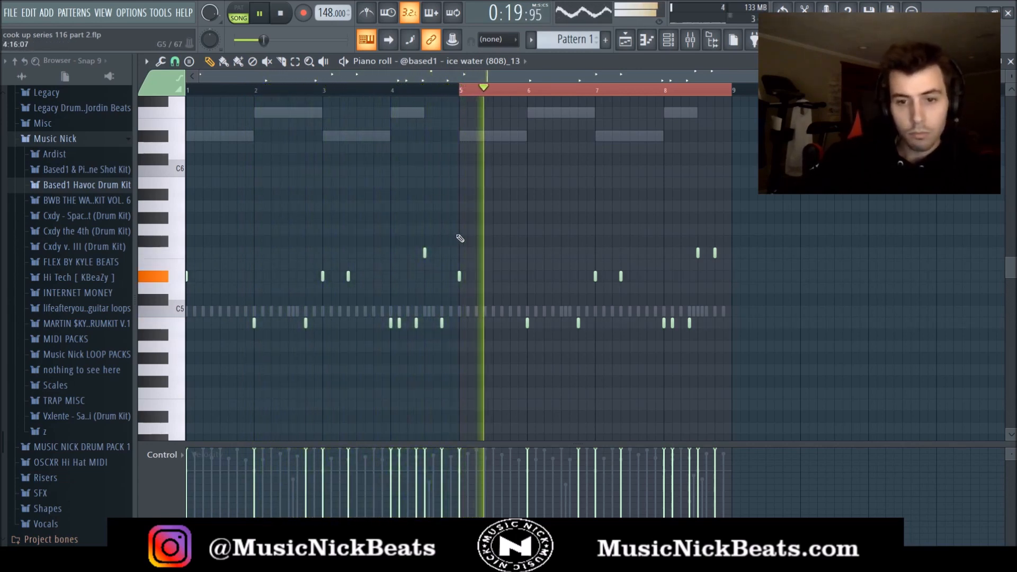
pyautogui.click(1011, 62)
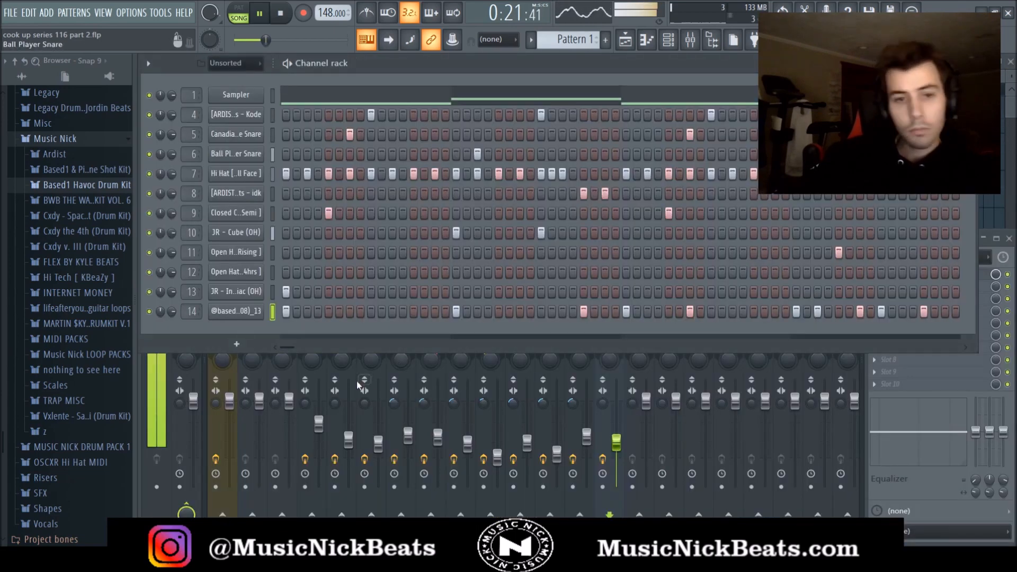
pyautogui.click(573, 375)
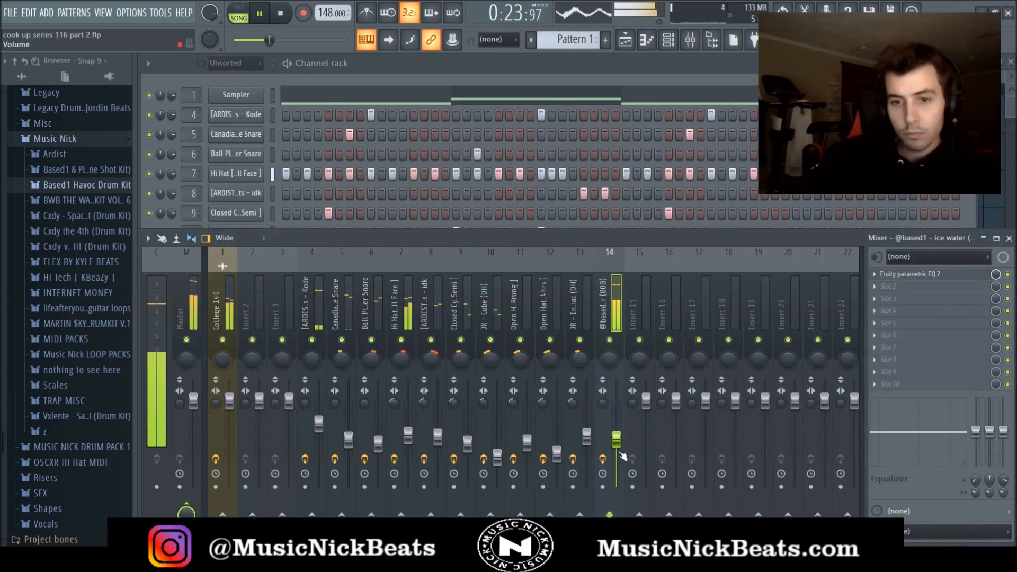
pyautogui.click(470, 79)
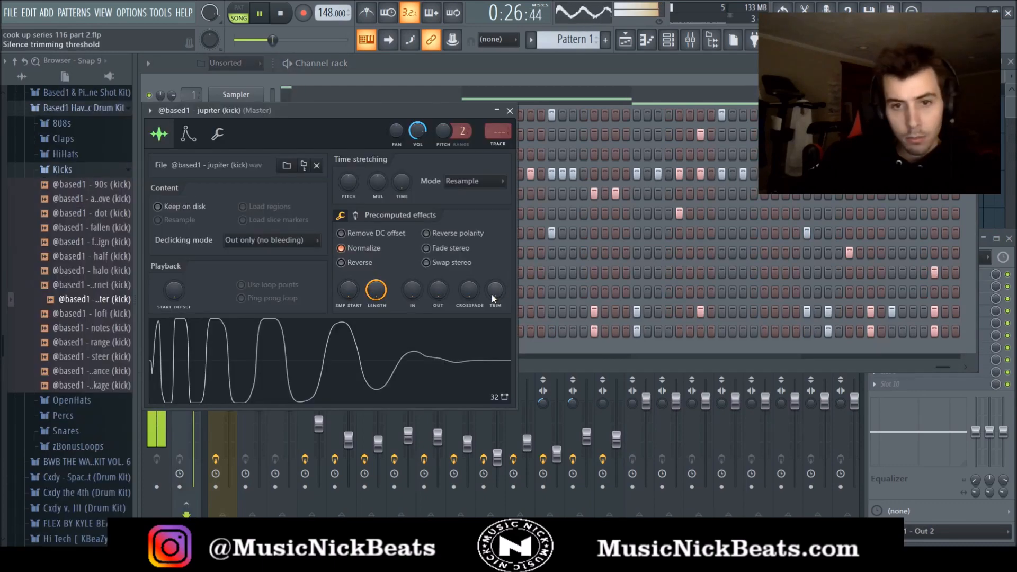
pyautogui.moveTo(493, 293); pyautogui.dragTo(493, 233)
pyautogui.click(508, 108)
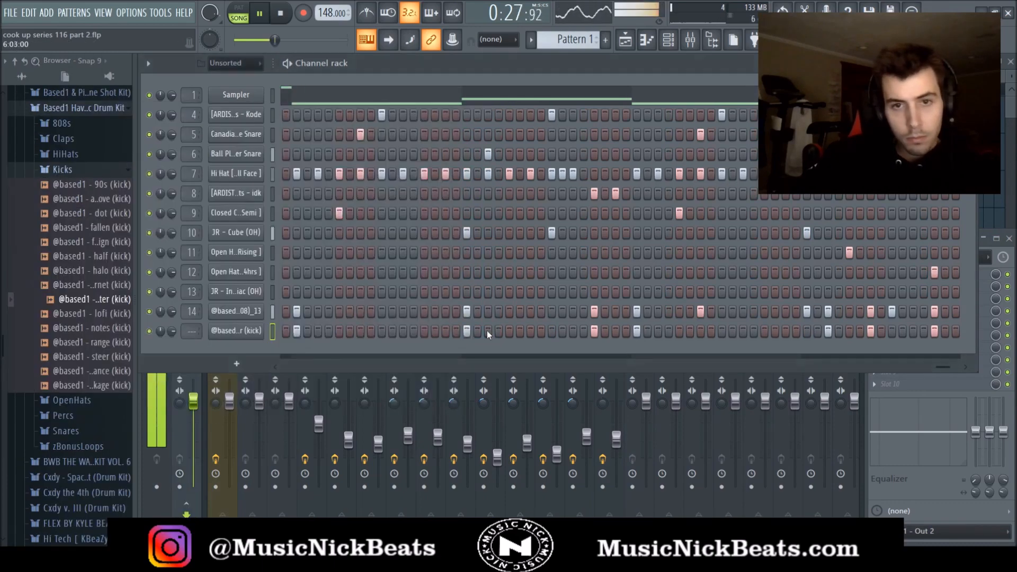
# Route the jupiter kick to mixer insert 15, lower its fader, and solo it
pyautogui.press('F9')
pyautogui.click(645, 303)
pyautogui.hotkey('ctrl', 'l')
pyautogui.moveTo(646, 401); pyautogui.dragTo(646, 437)
pyautogui.rightClick(639, 339)
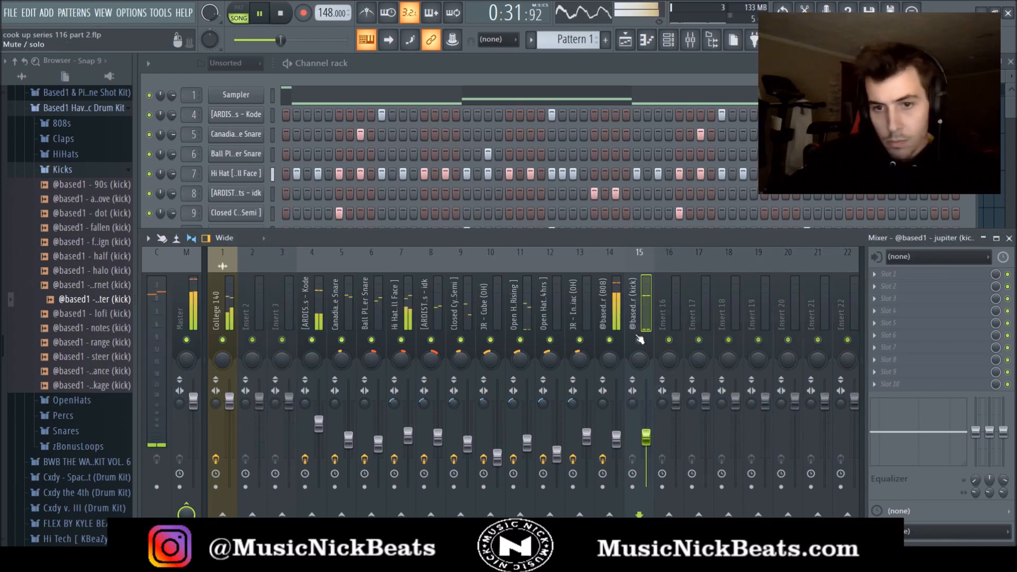
# Raise the volume in the jupiter kick sampler's levels adjustment to about 147%
pyautogui.click(545, 80)
pyautogui.click(257, 331)
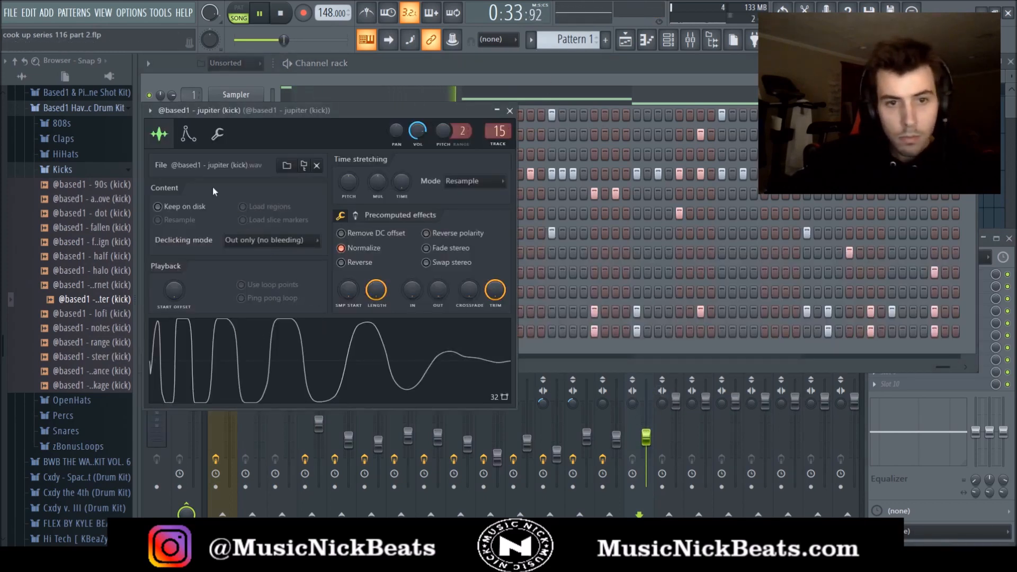
pyautogui.click(217, 133)
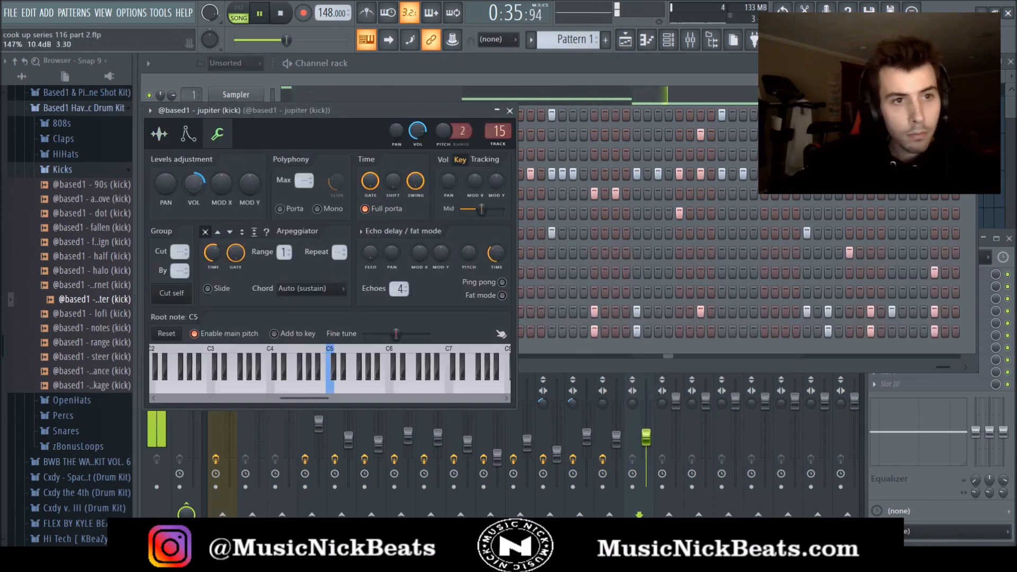
pyautogui.click(510, 112)
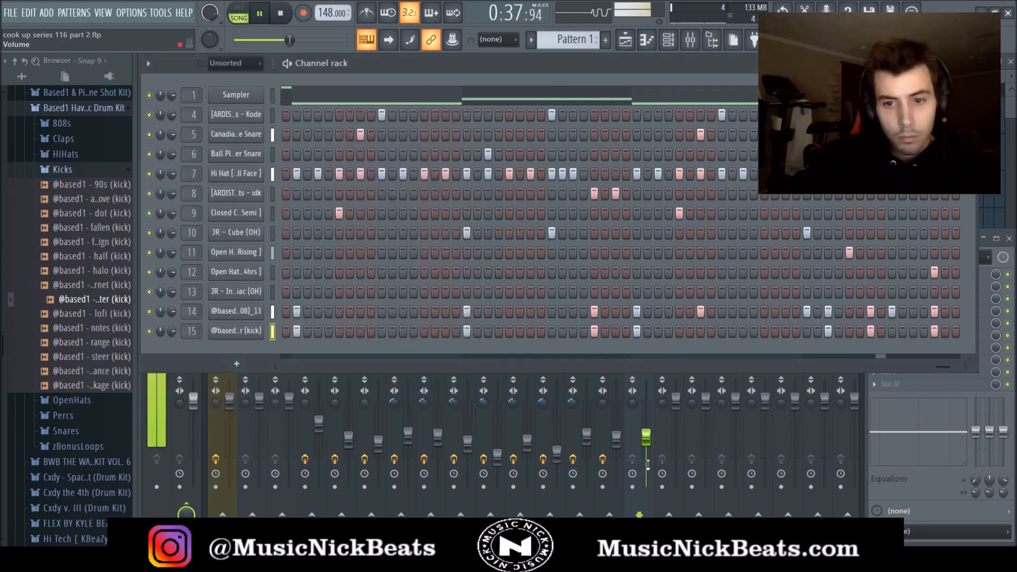
# Equalize the kick insert with the Fruity parametric EQ 2 preset 30Hz + 18kHz cut, setting the band 1 high pass to about 38 Hz
pyautogui.press('F9')
pyautogui.click(470, 74)
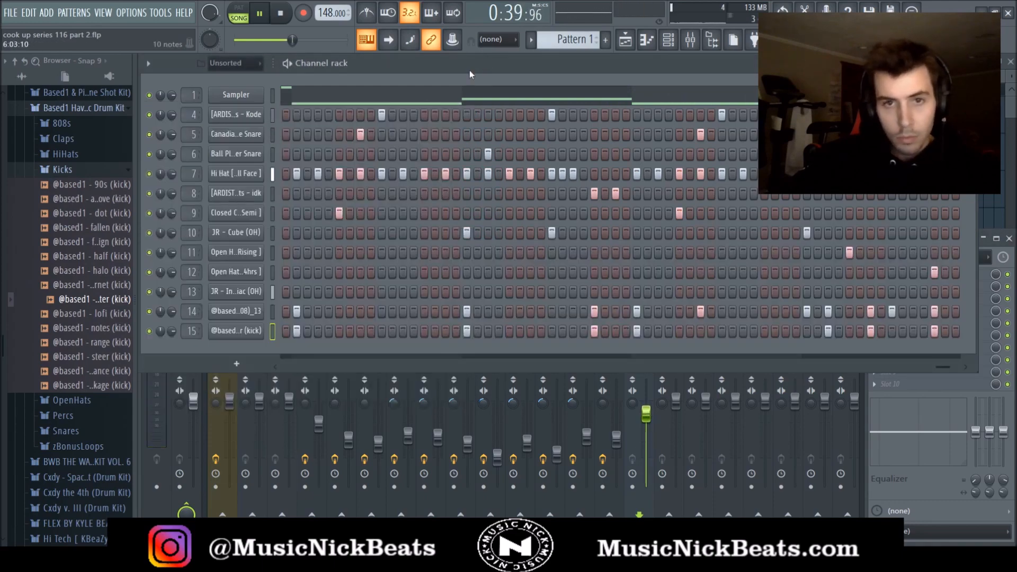
pyautogui.press('F7')
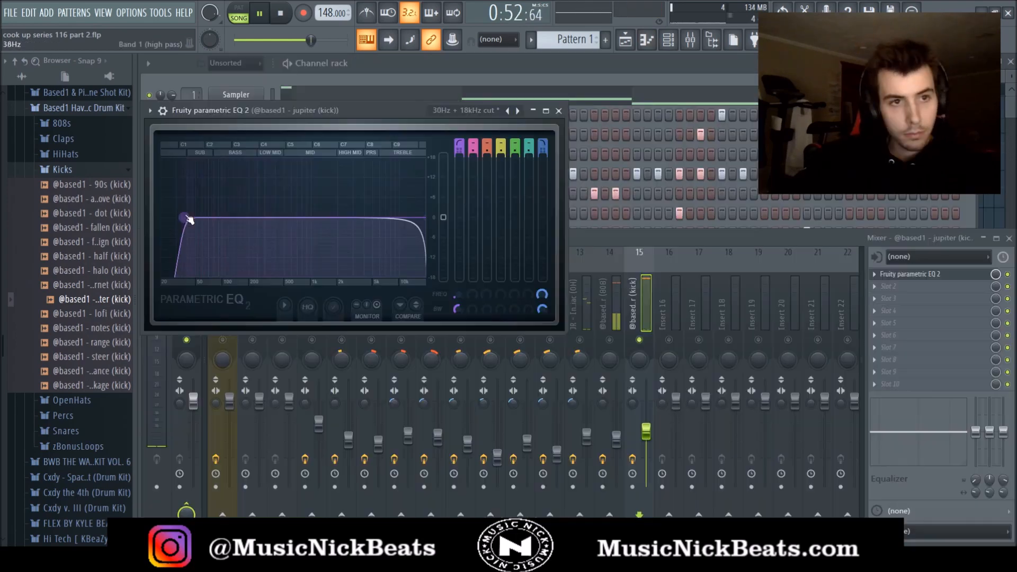
pyautogui.click(558, 111)
# Unmute the 808 insert, balance it at about -10.1 dB against a lowered kick, and bring back all the other mixer tracks
pyautogui.click(610, 339)
pyautogui.moveTo(646, 434); pyautogui.dragTo(617, 440)
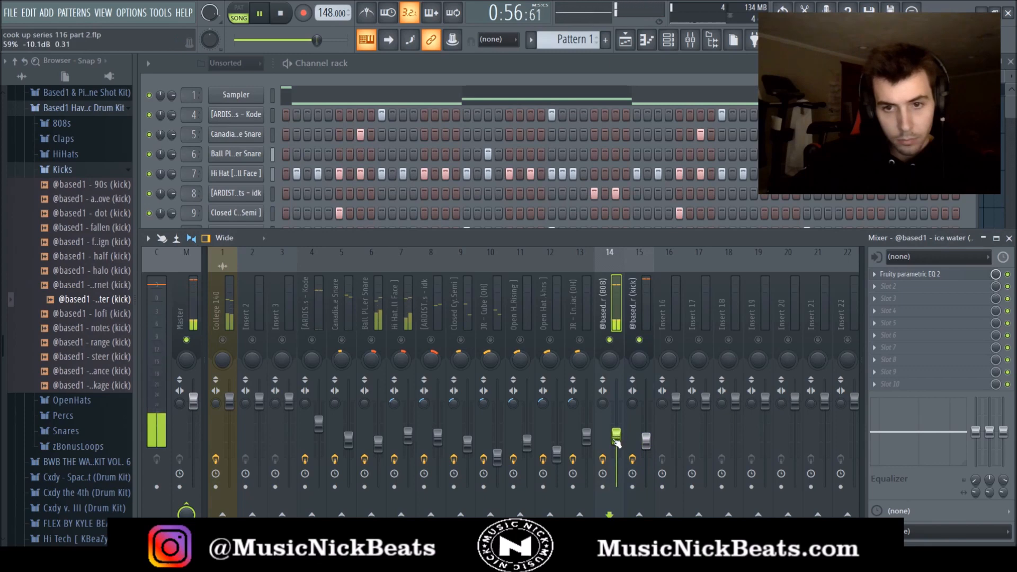
pyautogui.click(645, 439)
pyautogui.rightClick(639, 340)
pyautogui.rightClick(639, 340)
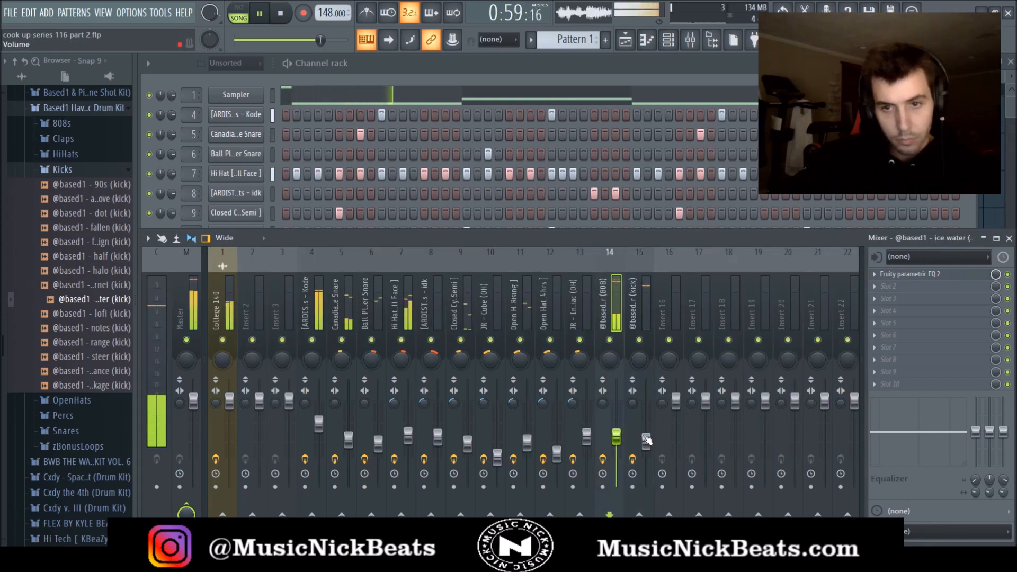
pyautogui.click(621, 442)
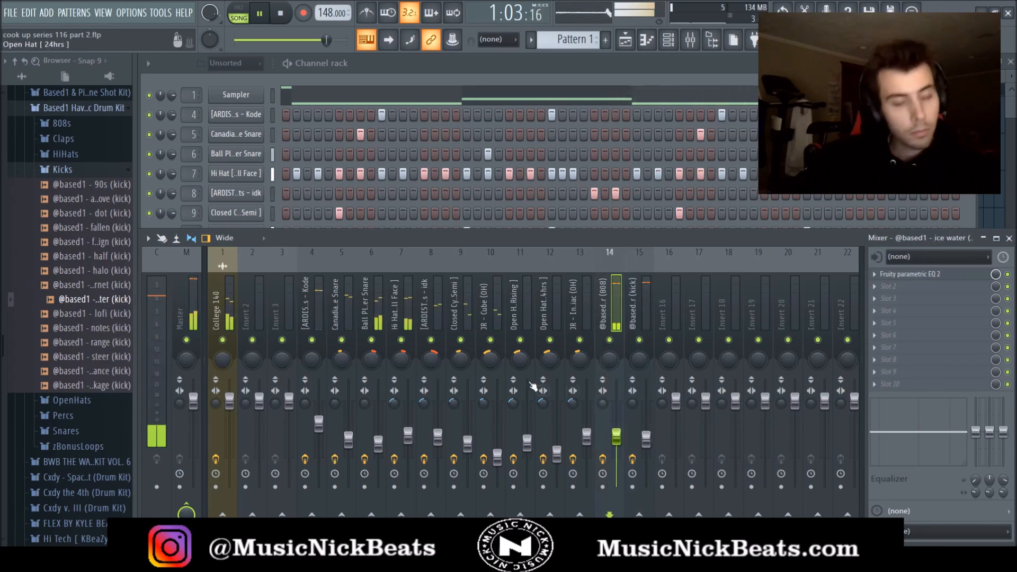
# Collapse the Kicks and Based1 Havoc Drum Kit folders in the browser
pyautogui.click(62, 169)
pyautogui.click(90, 113)
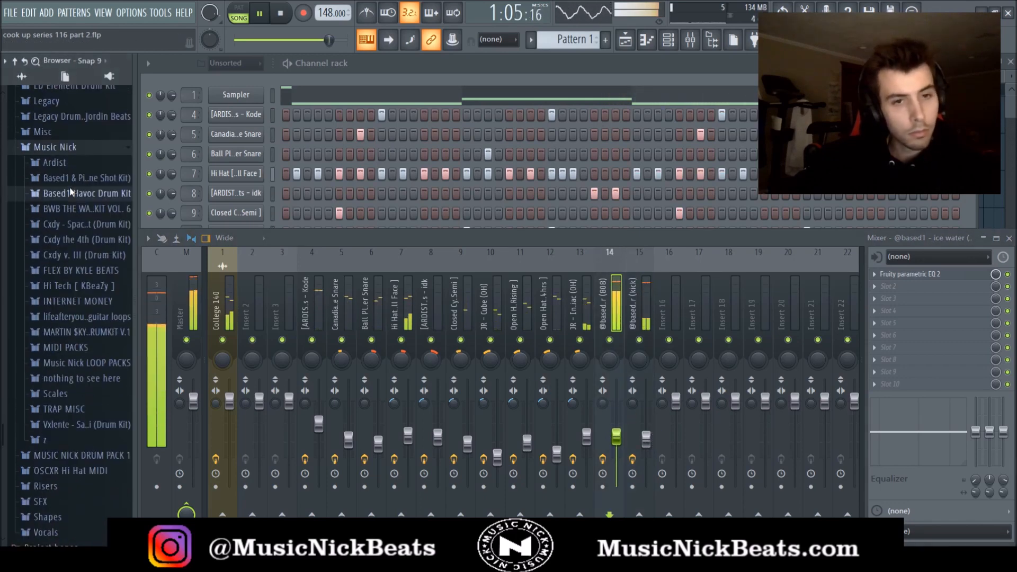
# Show the playlist, save the project, and stop playback
pyautogui.press('F5')
pyautogui.hotkey('ctrl', 's')
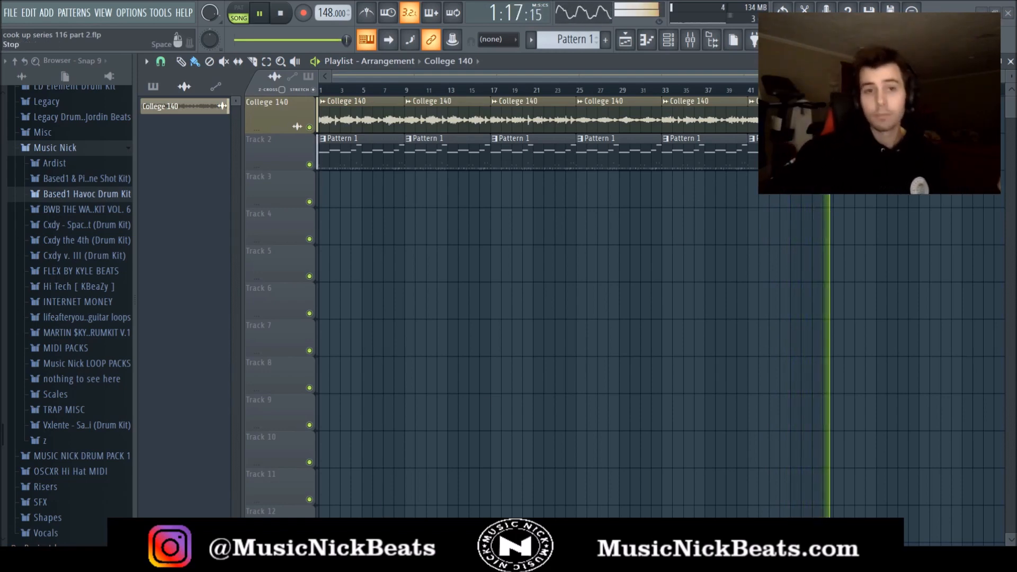
pyautogui.press('space')
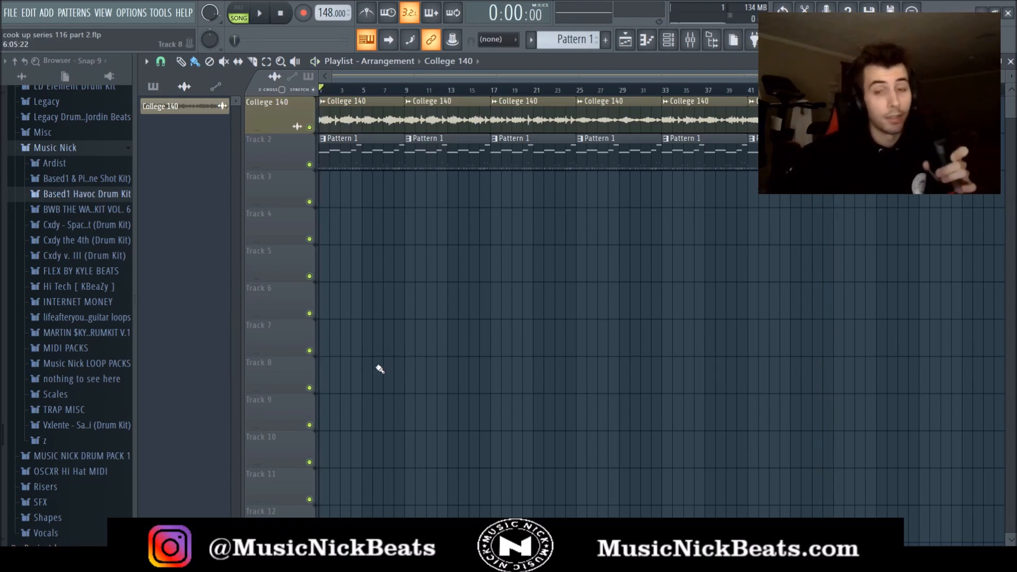
# Show the mixer over the playlist and examine the jupiter kick and 808 inserts
pyautogui.click(749, 90)
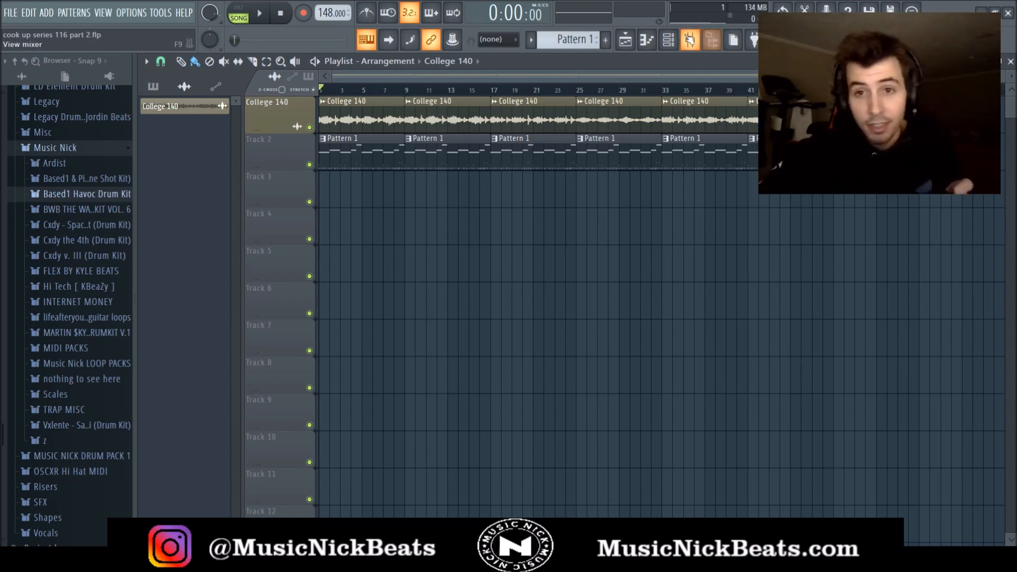
pyautogui.click(690, 41)
pyautogui.click(635, 316)
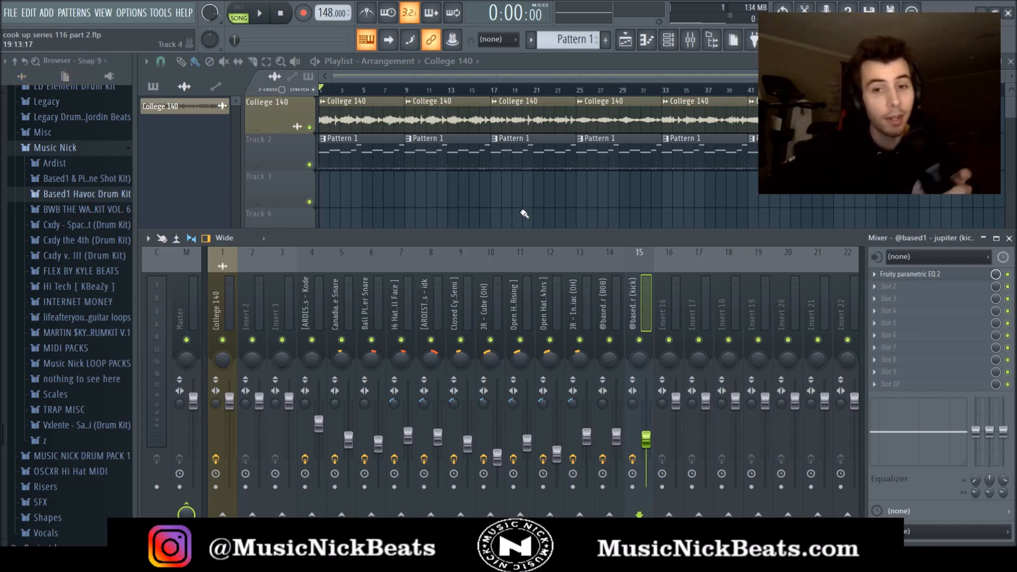
pyautogui.click(607, 309)
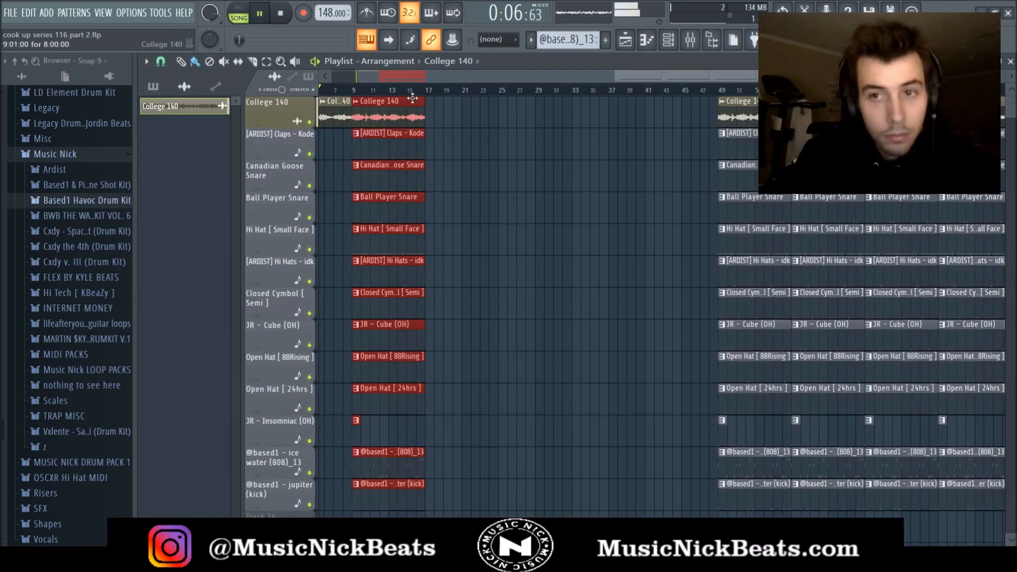
# Start playback and place another College 140 clip at bar 17 of the arrangement
pyautogui.press('space')
pyautogui.click(428, 112)
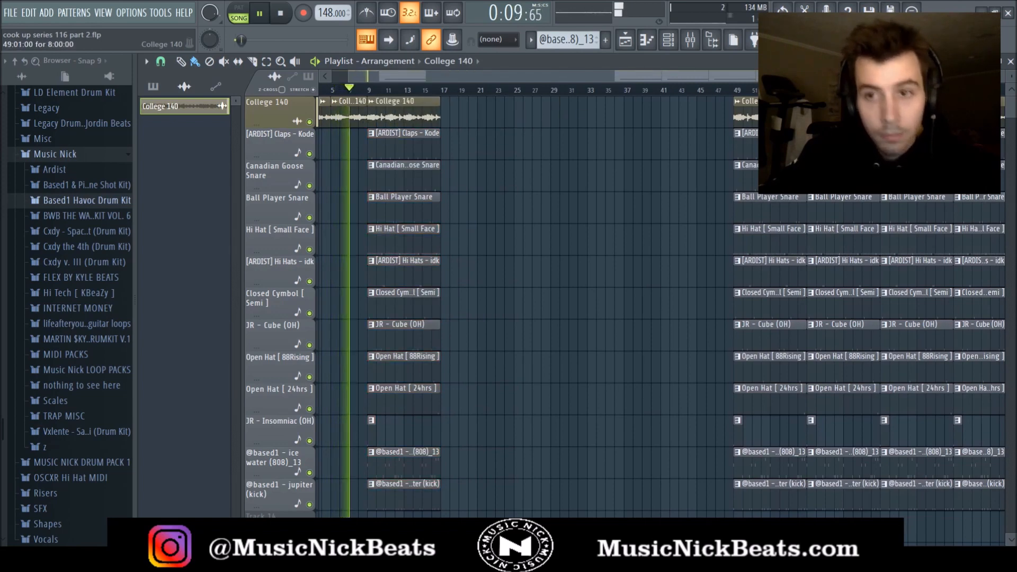
pyautogui.scroll(2, 419, 365)
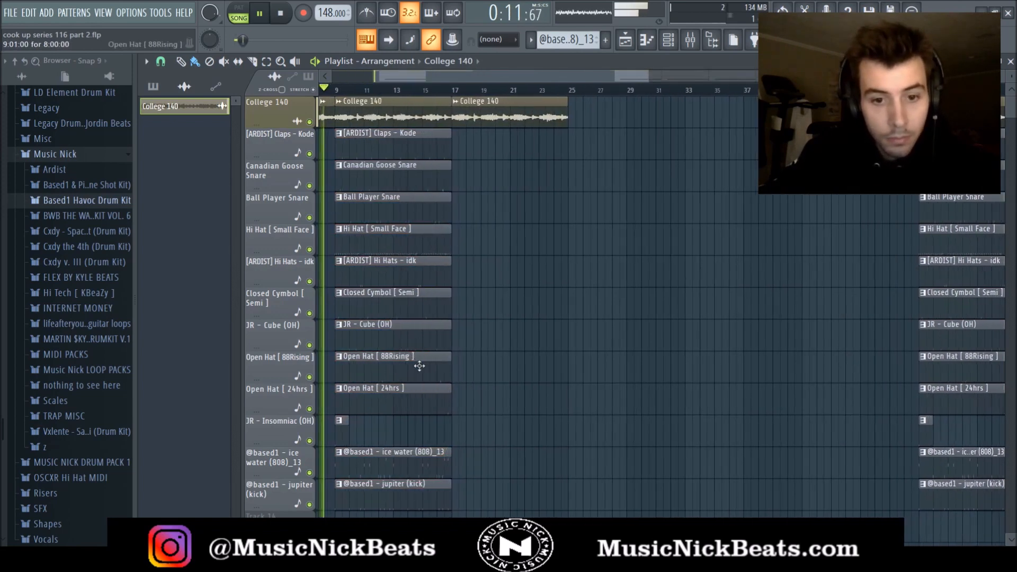
pyautogui.scroll(2, 419, 365)
pyautogui.rightClick(374, 499)
pyautogui.moveTo(561, 77); pyautogui.dragTo(589, 94)
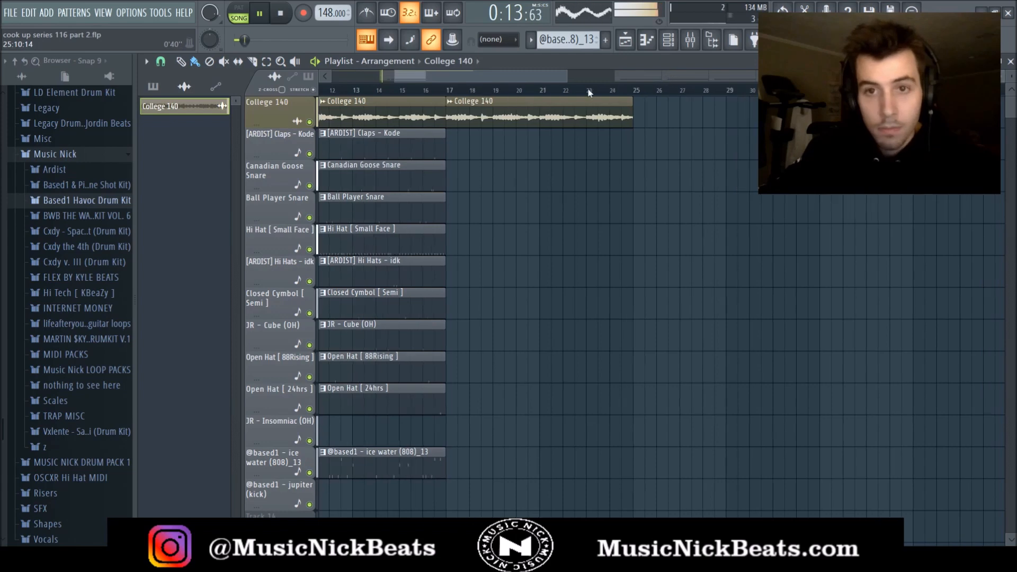
pyautogui.moveTo(519, 77); pyautogui.dragTo(460, 92)
# Shorten the bar 9 Hi Hat [ Small Face ], Open Hat [ 24hrs ] and 808 clips before bar 17, with the 808 at 7:14:00
pyautogui.scroll(-1, 427, 221)
pyautogui.press('space')
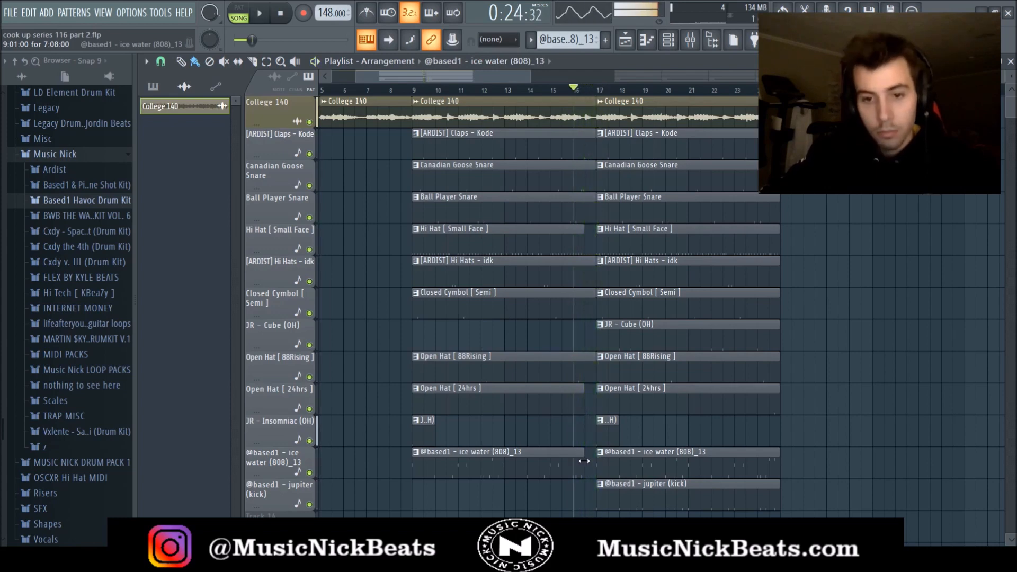
pyautogui.scroll(3, 584, 461)
pyautogui.press('space')
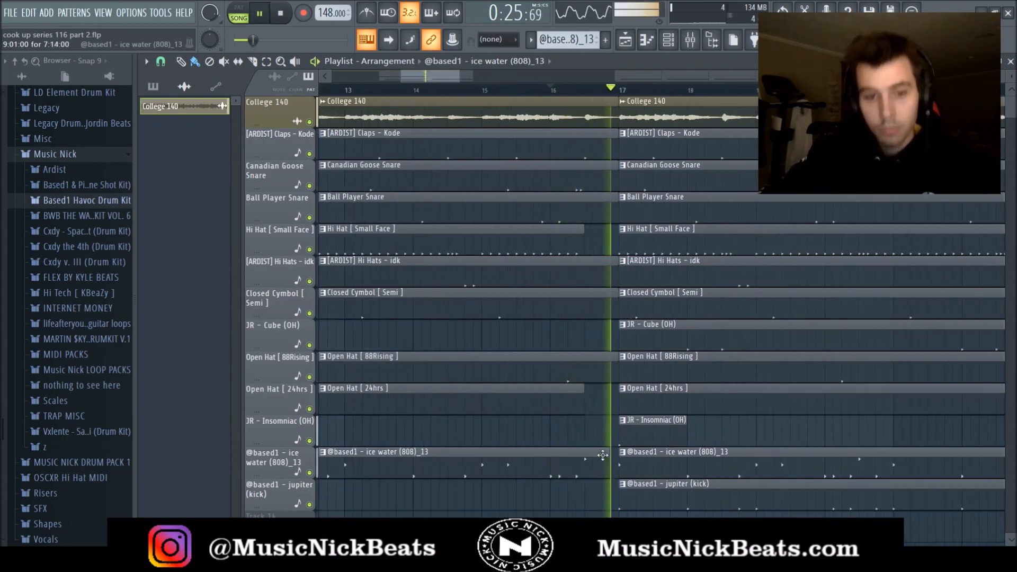
# Fill bar 25 of the arrangement with a College 140 clip and the drum clips, leaving out the 808 and kick
pyautogui.scroll(-3, 536, 359)
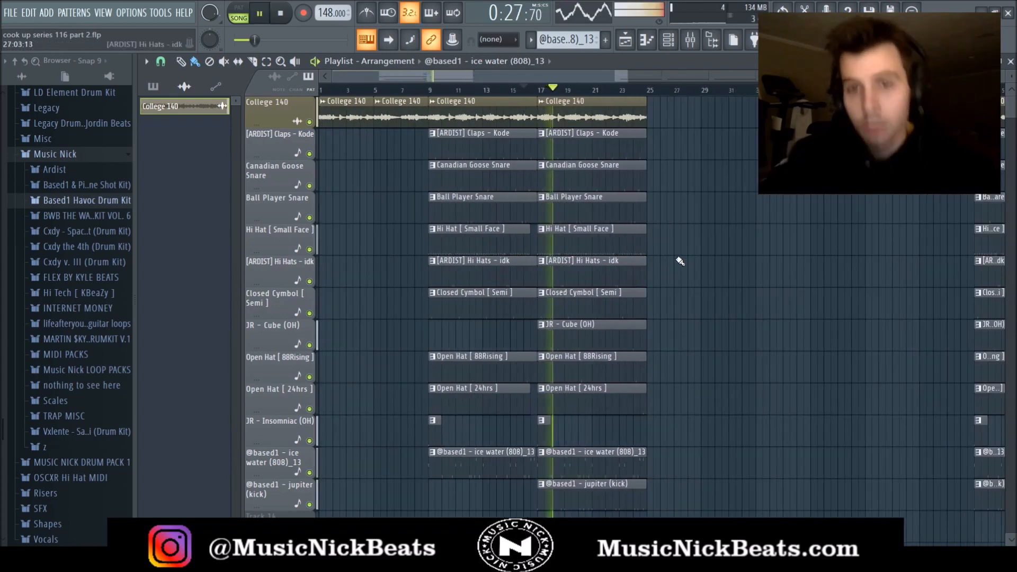
pyautogui.scroll(-1, 671, 256)
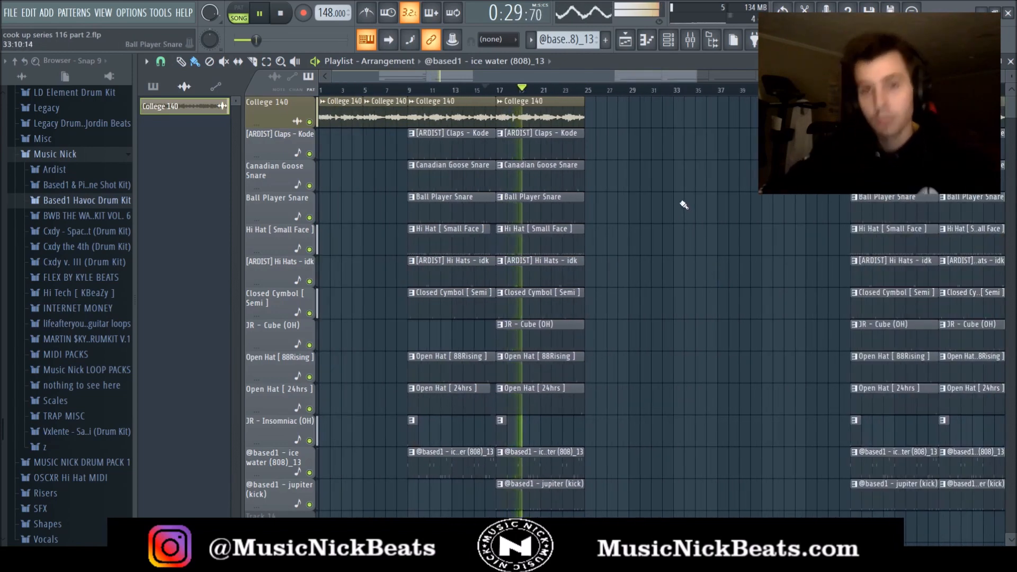
pyautogui.scroll(-2, 681, 207)
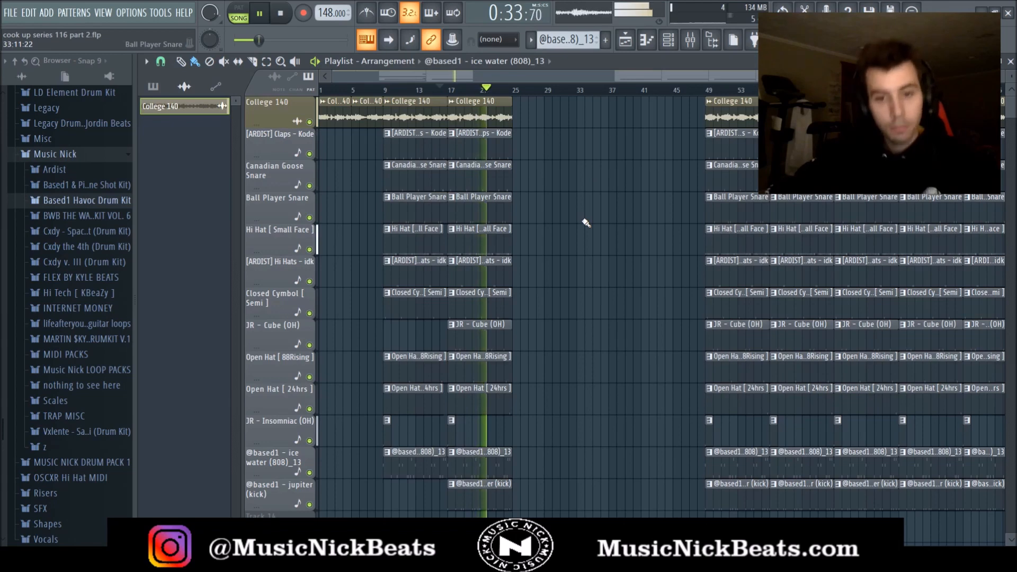
pyautogui.scroll(-1, 573, 310)
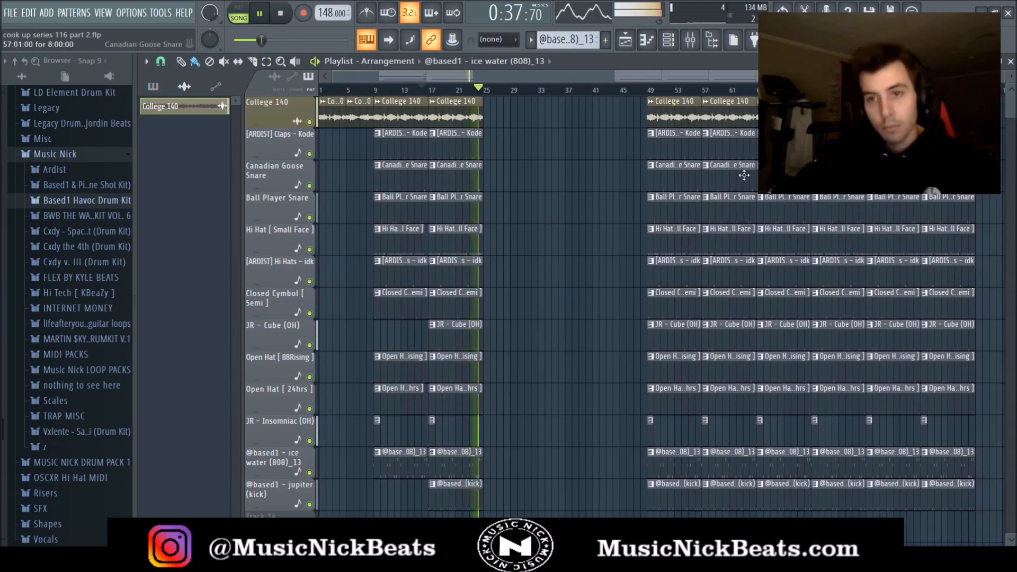
pyautogui.scroll(1, 604, 216)
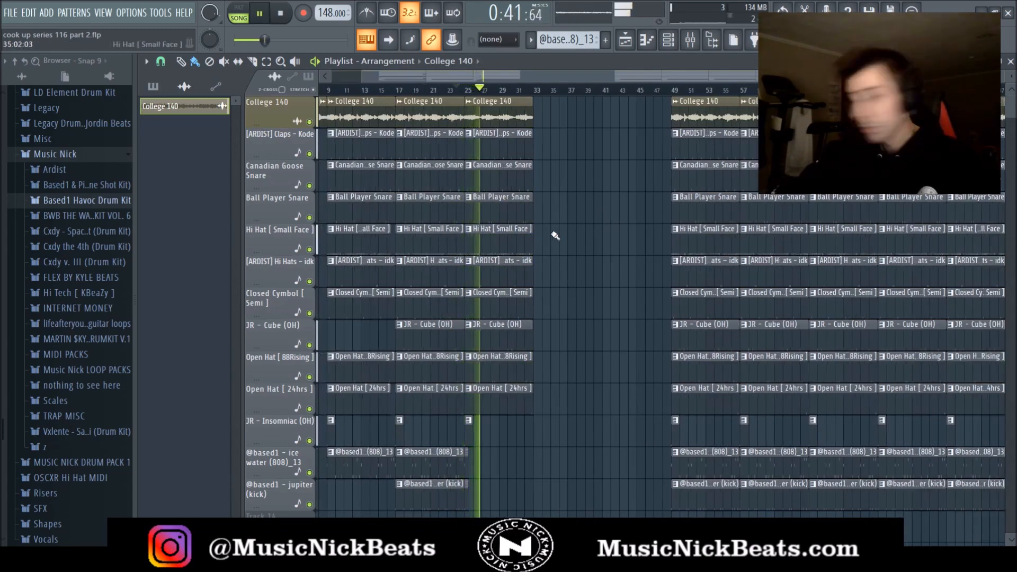
# Move the block of spare drum, 808 and kick clips from bar 49 along to bar 73
pyautogui.scroll(-2, 551, 234)
pyautogui.moveTo(956, 509); pyautogui.dragTo(782, 102)
pyautogui.click(657, 123)
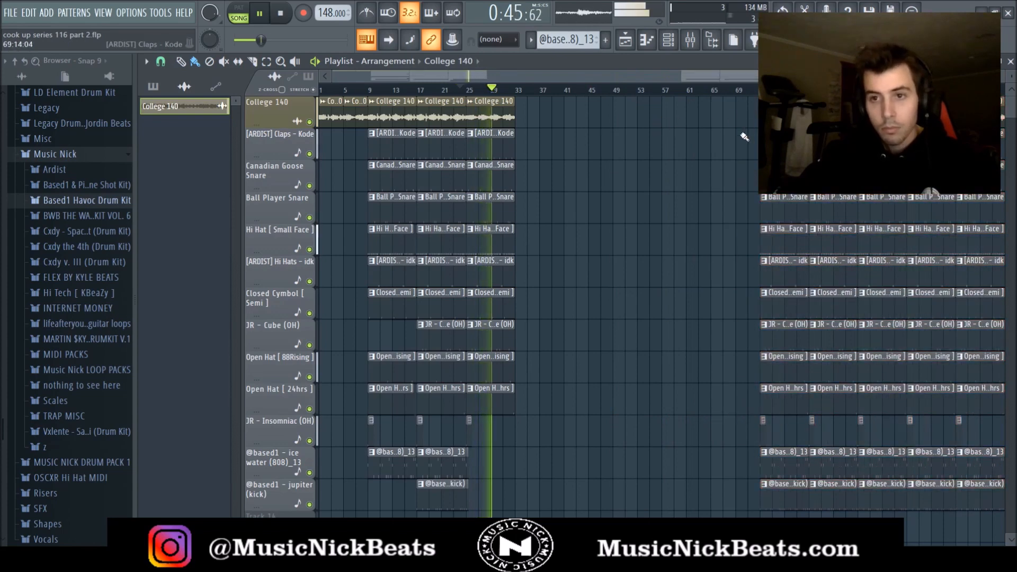
# Place a College 140 clip at bar 33 and copy the bar 9 drum and 808 clips underneath it
pyautogui.scroll(-1, 745, 137)
pyautogui.click(516, 108)
pyautogui.moveTo(403, 479); pyautogui.dragTo(347, 98)
pyautogui.press('space')
pyautogui.moveTo(401, 510); pyautogui.dragTo(522, 154)
pyautogui.press('space')
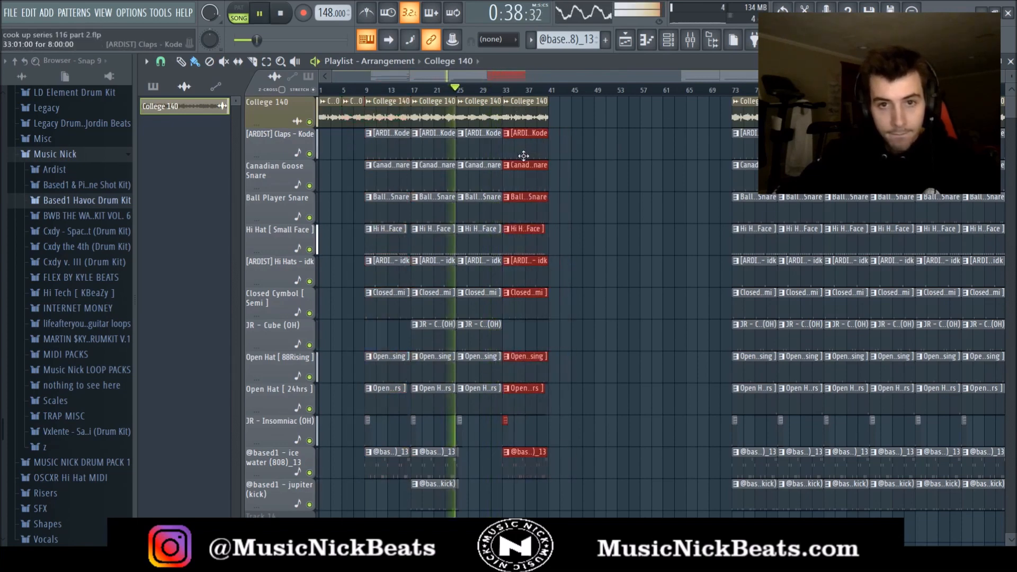
# Shorten the bar 25 Hi Hat [ Small Face ] and Open Hat [ 24hrs ] clips to stop before bar 33, and save the project
pyautogui.scroll(5, 522, 159)
pyautogui.click(398, 89)
pyautogui.scroll(3, 409, 166)
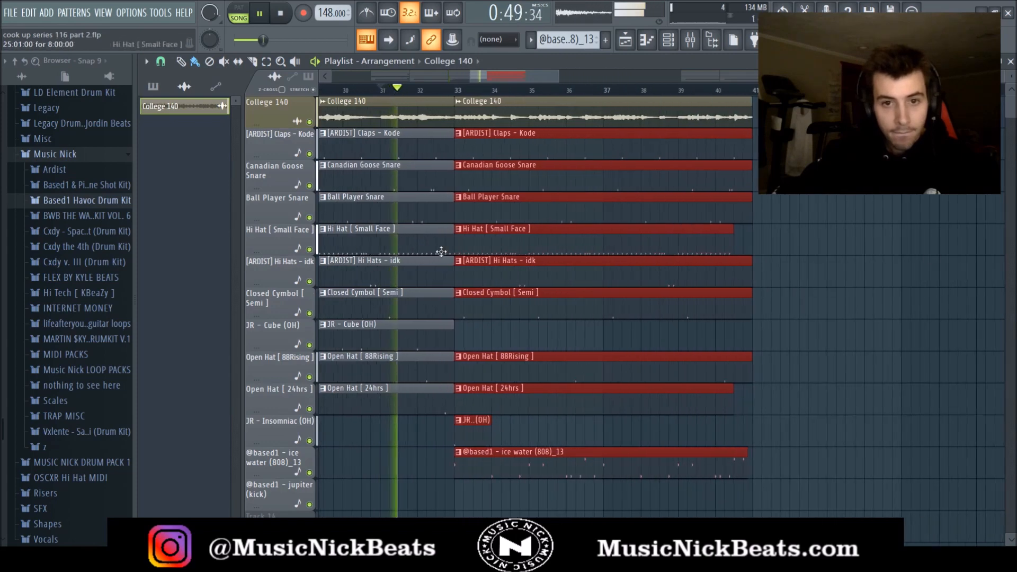
pyautogui.click(416, 231)
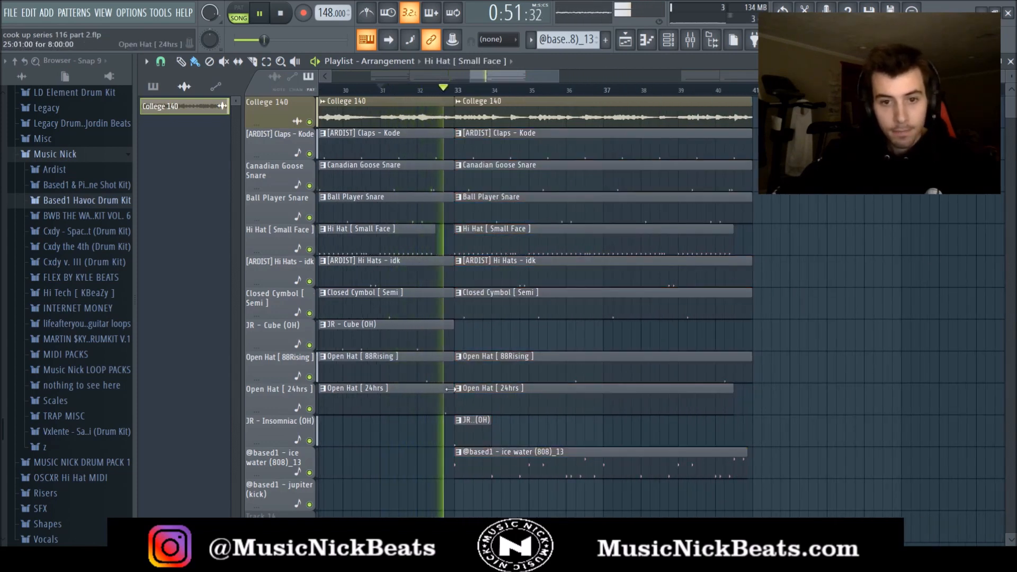
pyautogui.press('space')
pyautogui.press('space')
pyautogui.moveTo(452, 406); pyautogui.dragTo(433, 409)
pyautogui.hotkey('ctrl', 's')
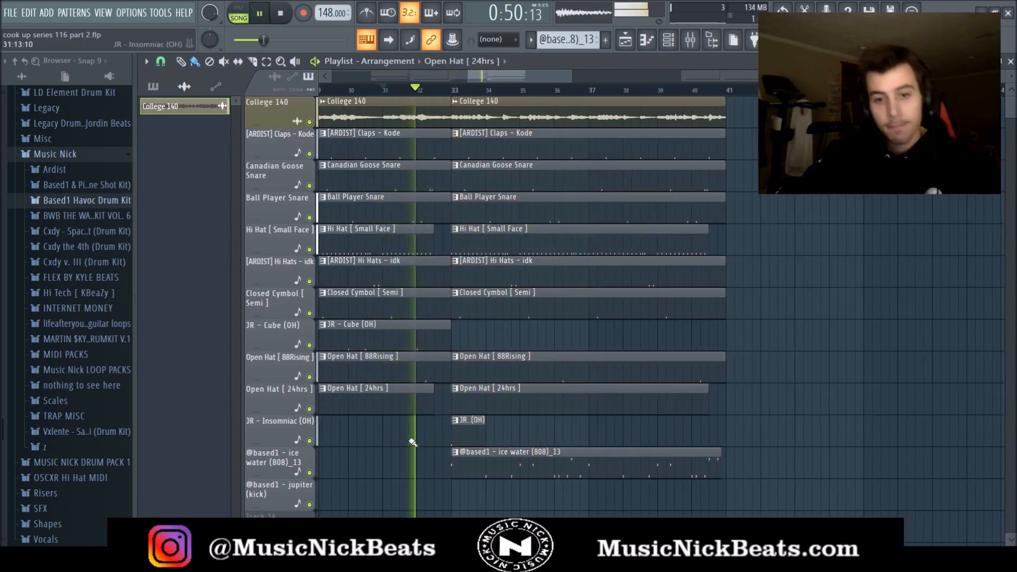
# Bring a section with the College 140 loop and the drum, 808 and kick clips in at bar 41 of the arrangement
pyautogui.scroll(-4, 424, 371)
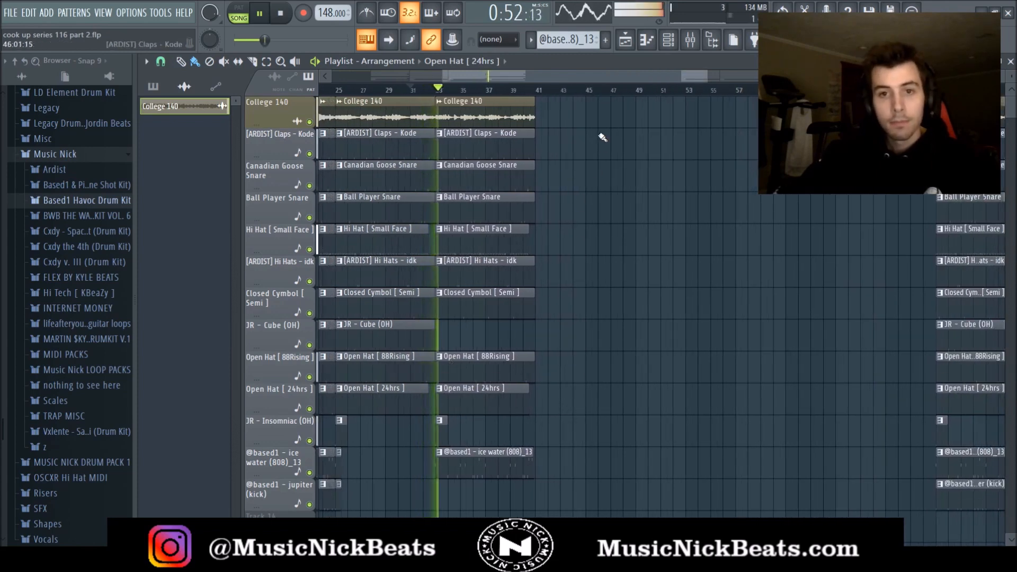
pyautogui.scroll(-3, 573, 80)
pyautogui.scroll(-1, 624, 260)
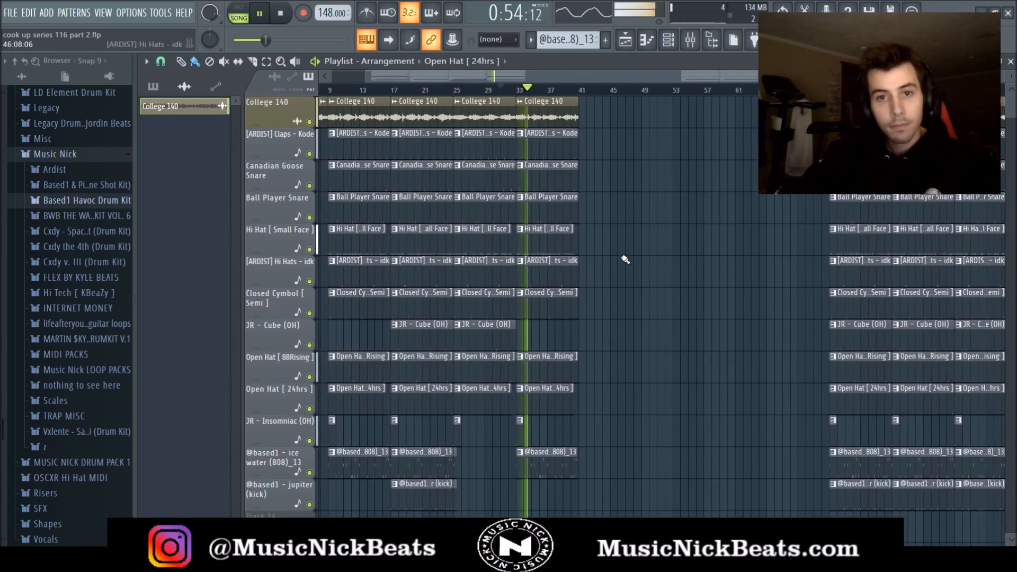
pyautogui.moveTo(625, 514); pyautogui.dragTo(685, 286)
pyautogui.scroll(-2, 686, 295)
pyautogui.scroll(-2, 662, 328)
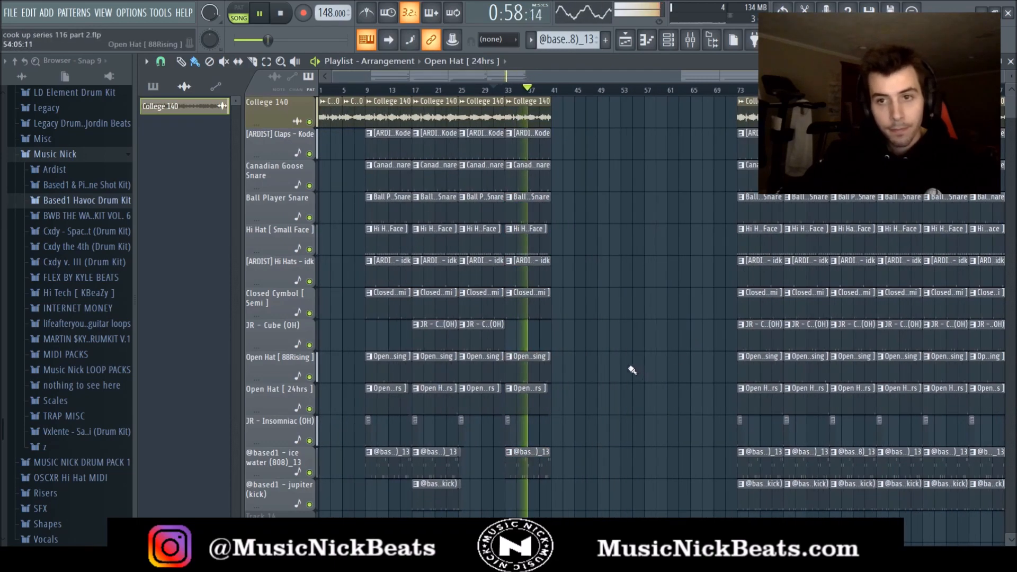
pyautogui.scroll(1, 587, 337)
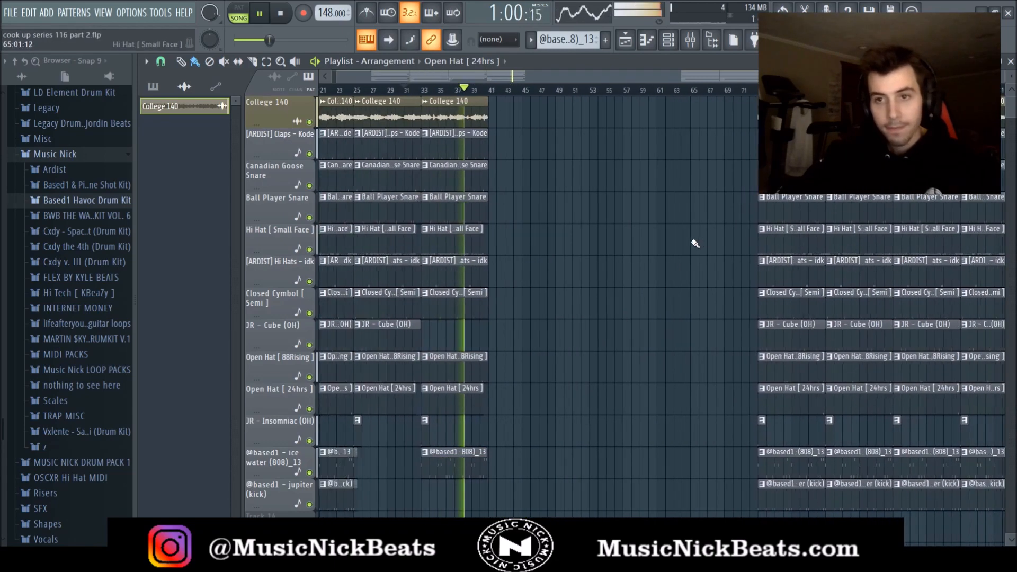
pyautogui.moveTo(863, 114); pyautogui.dragTo(557, 136)
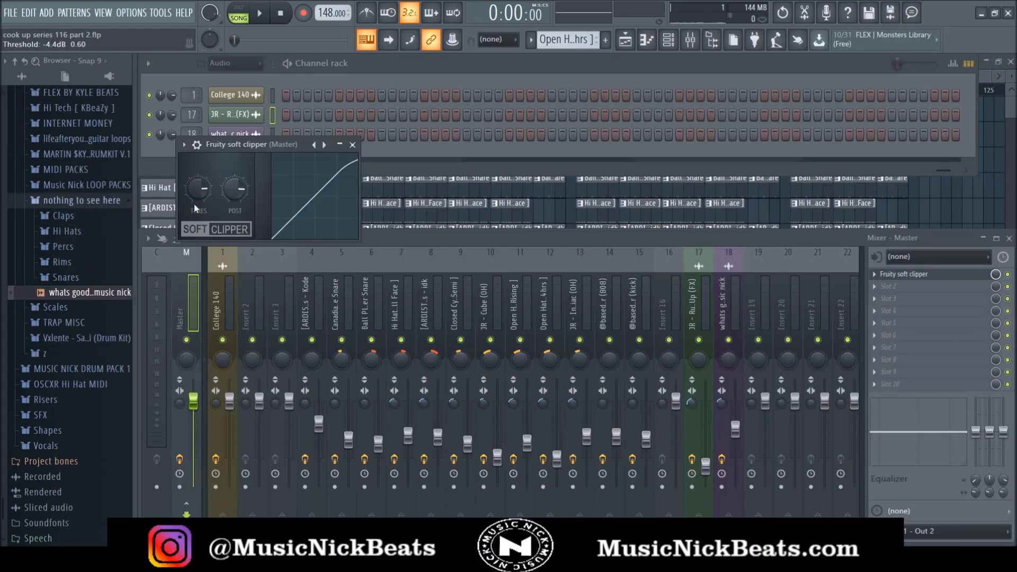
# Set the Fruity soft clipper on the master to a 16.7 threshold and 92% post gain, and close it
pyautogui.moveTo(197, 191); pyautogui.dragTo(197, 209)
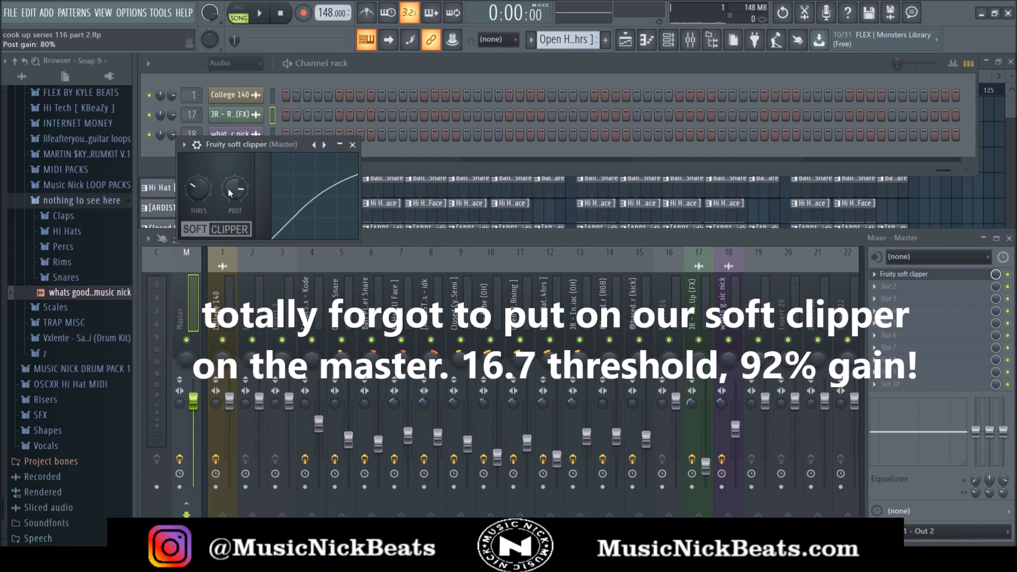
pyautogui.click(352, 145)
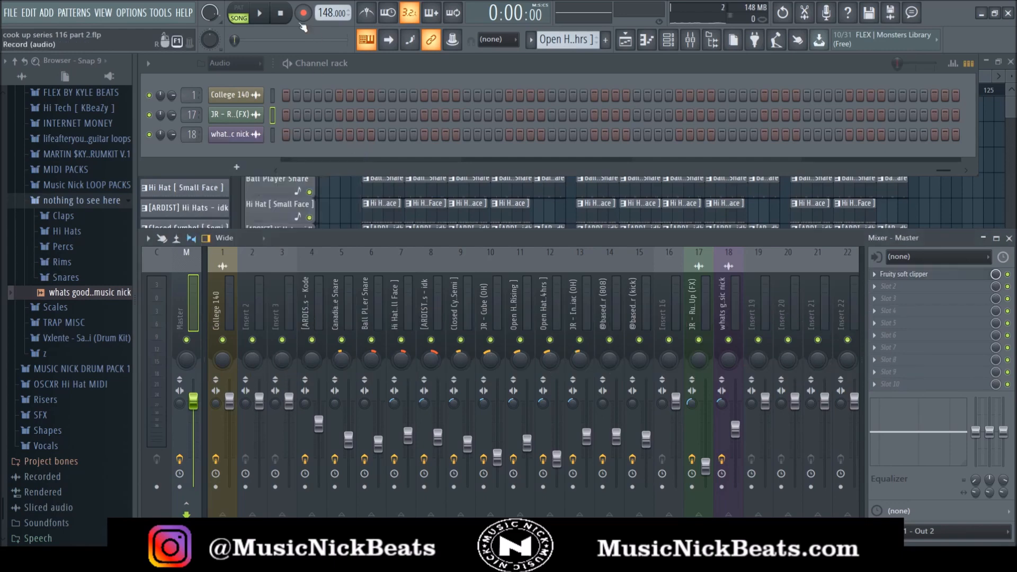
# Play the finished arrangement from the start with the playlist in view
pyautogui.click(259, 13)
pyautogui.press('F5')
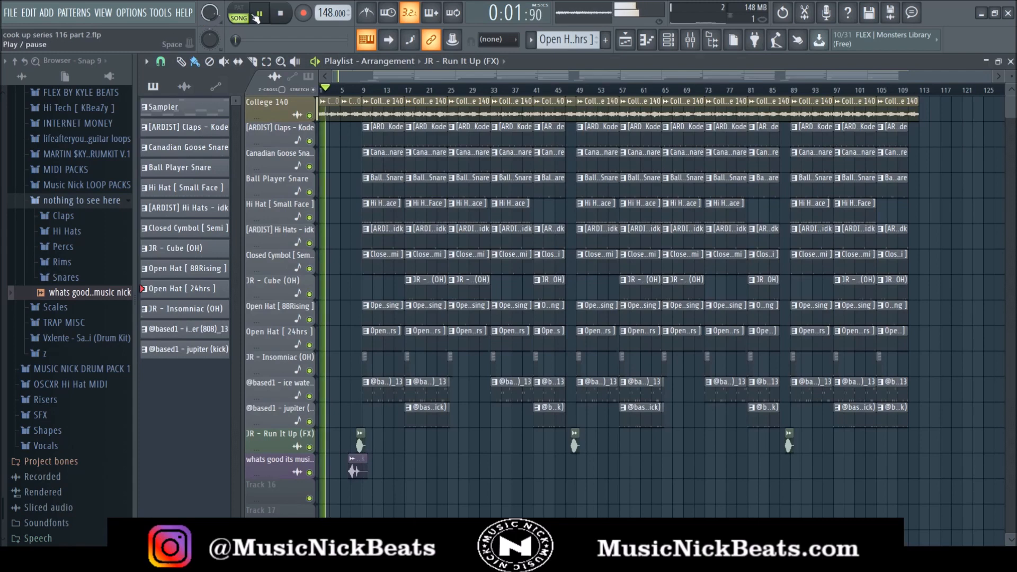